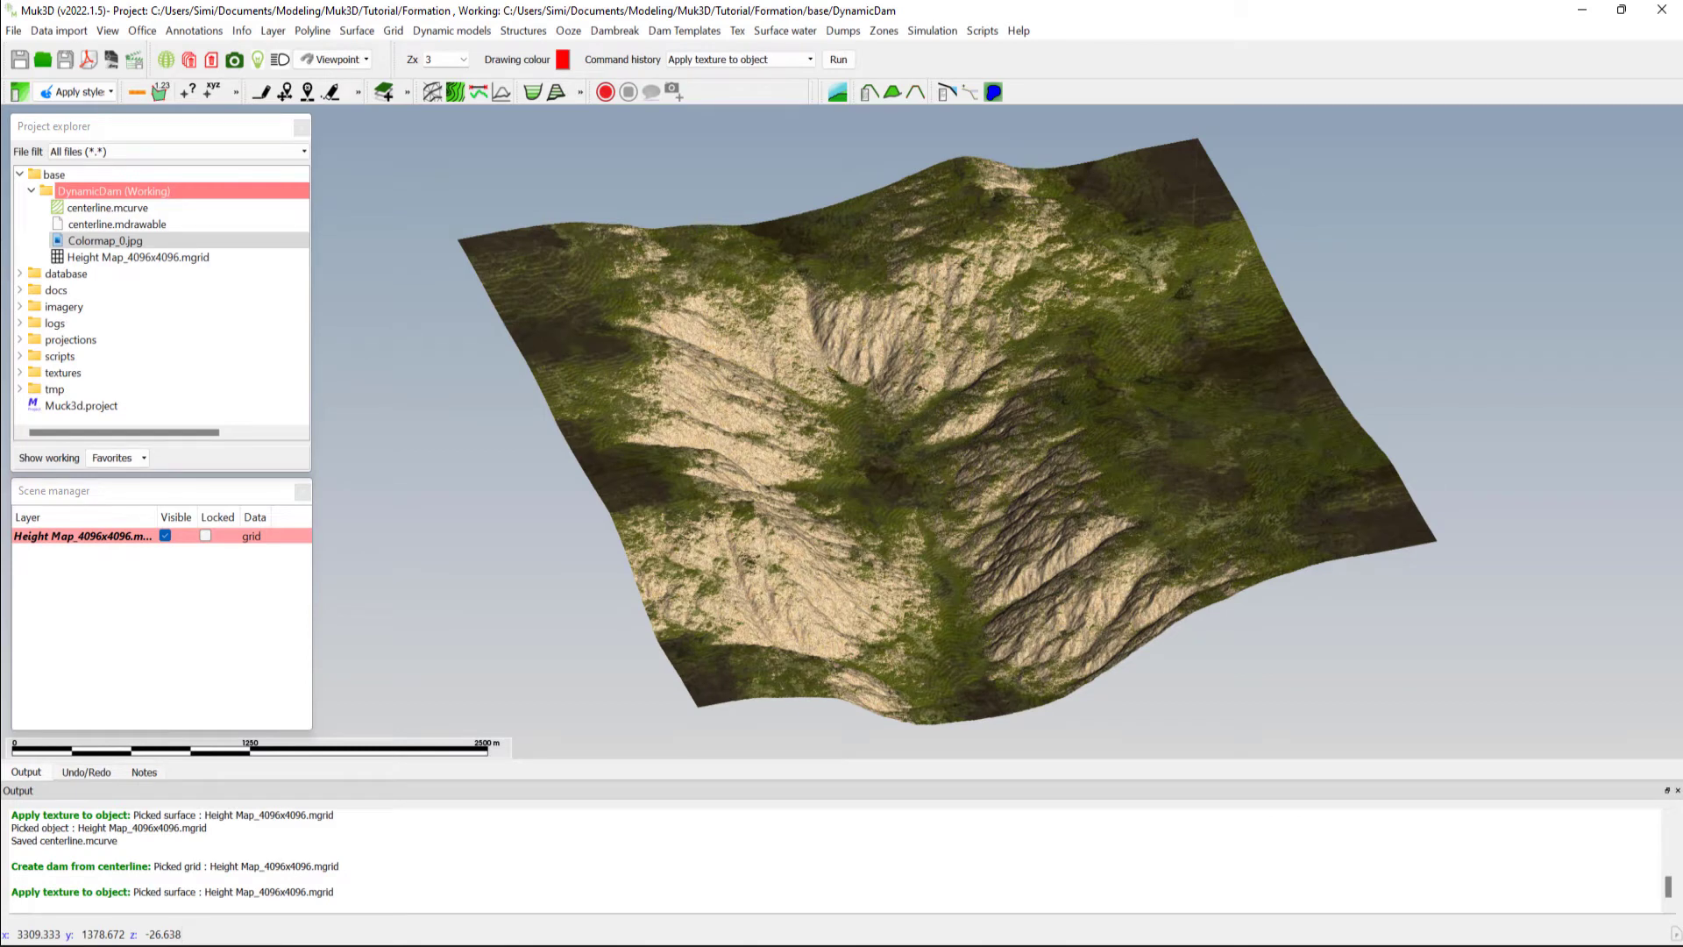
# - Clear the texture style from the terrain and switch to plan view
pyautogui.click(82, 91)
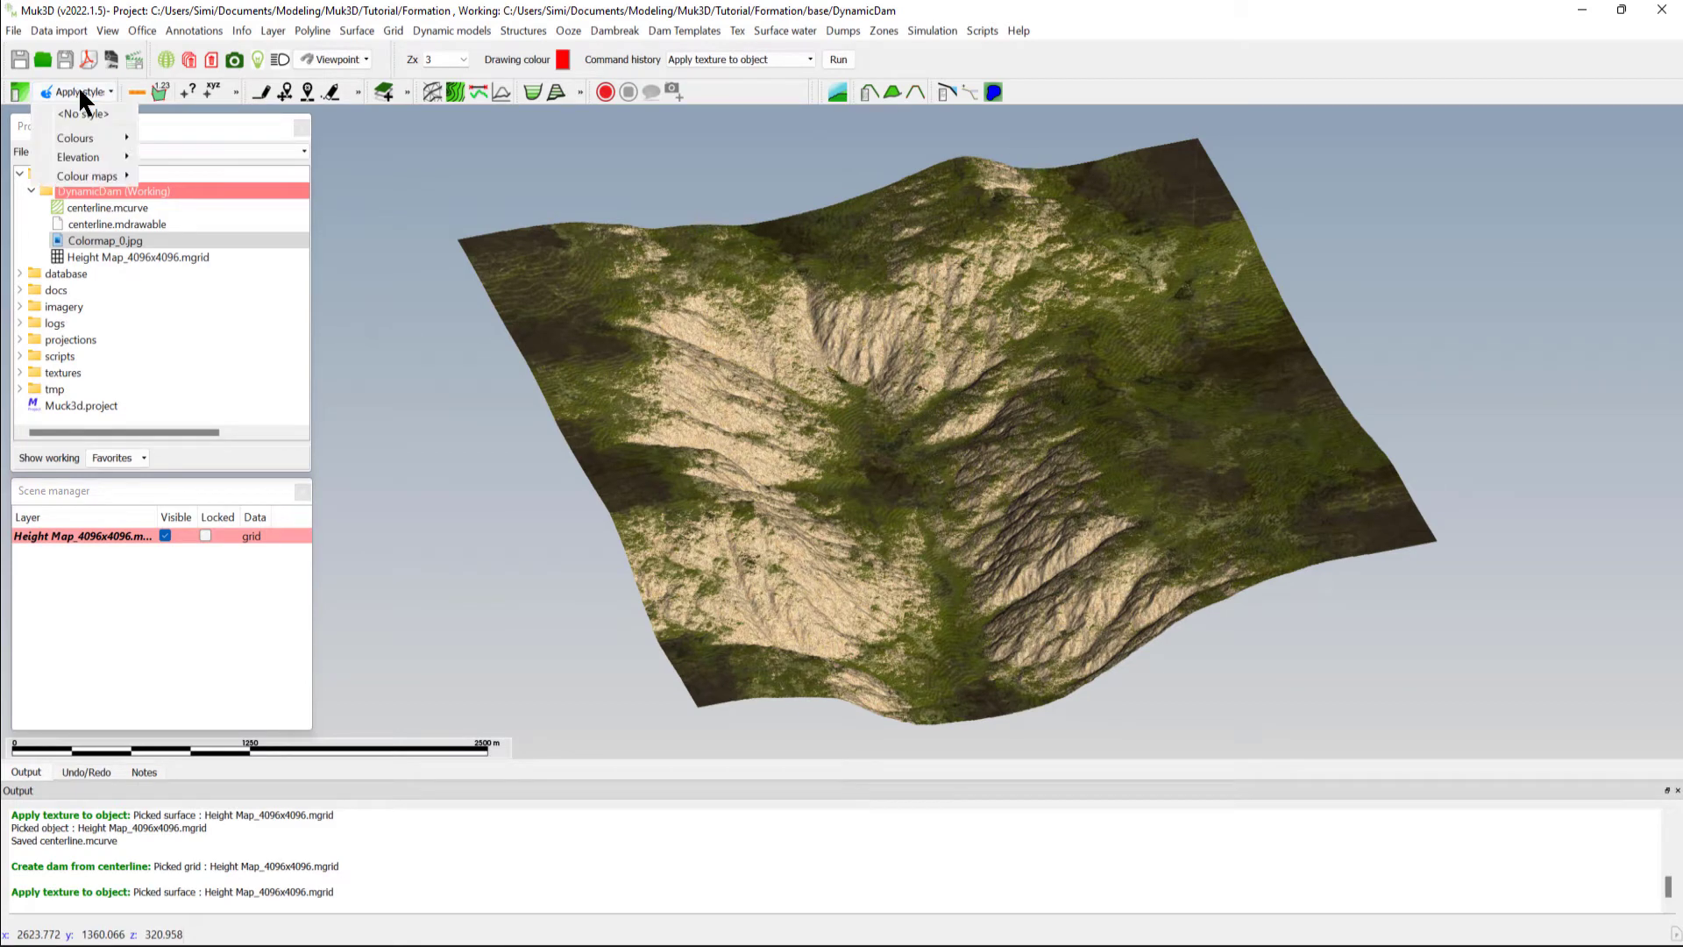
pyautogui.click(84, 115)
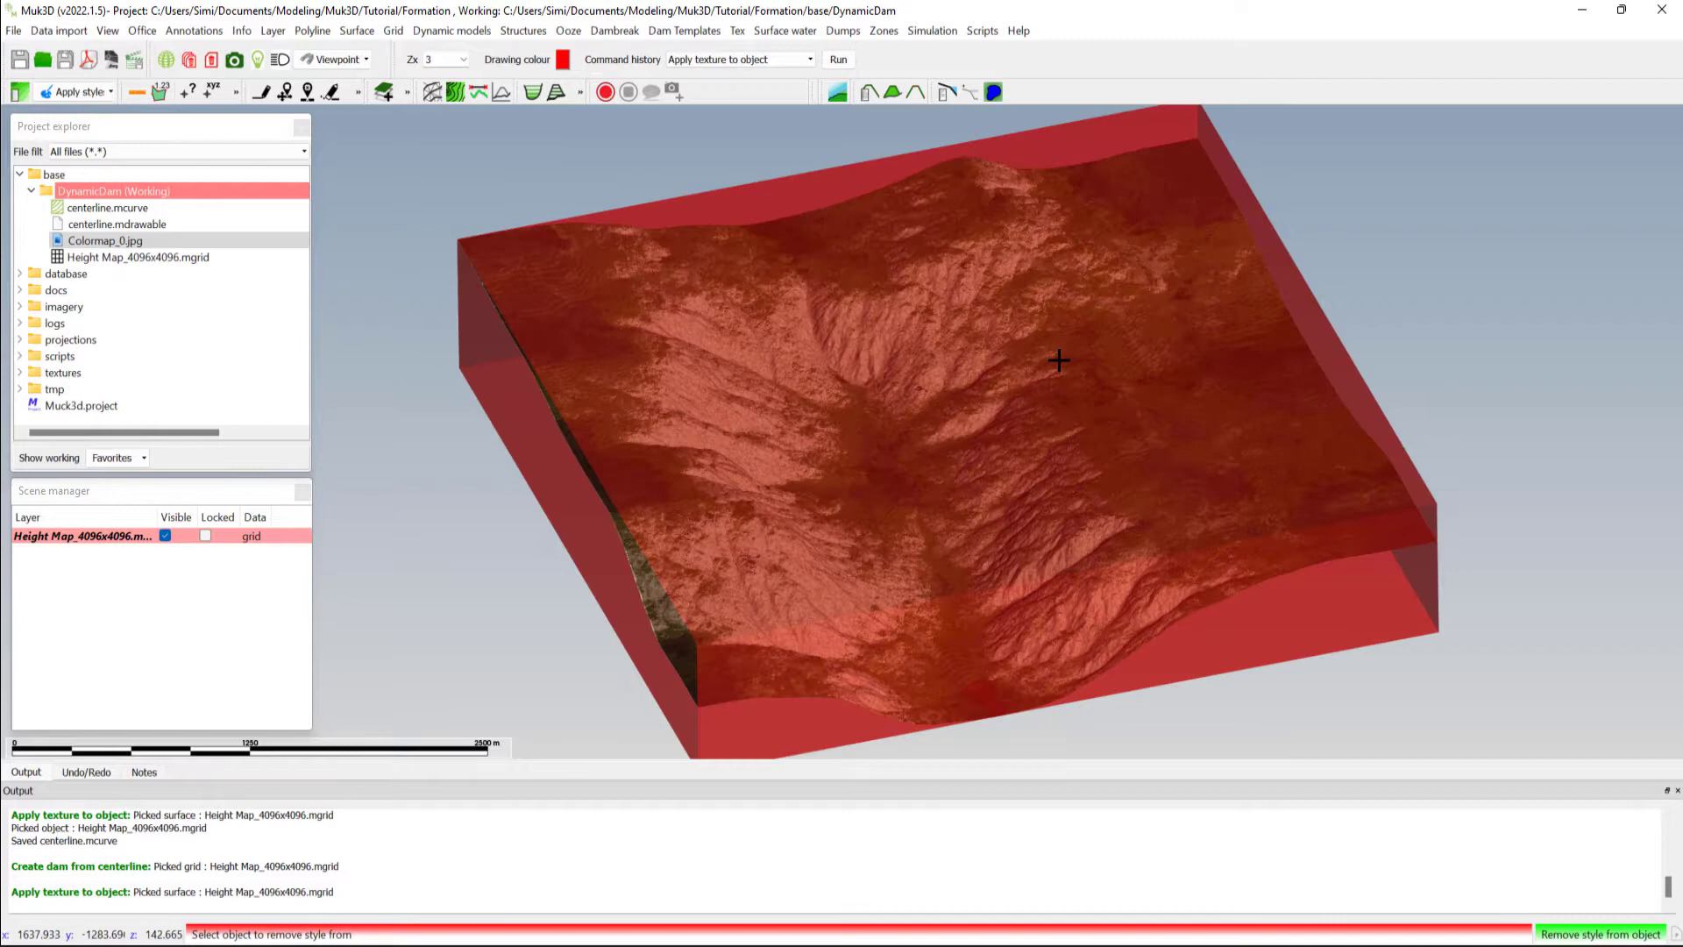
pyautogui.click(1060, 360)
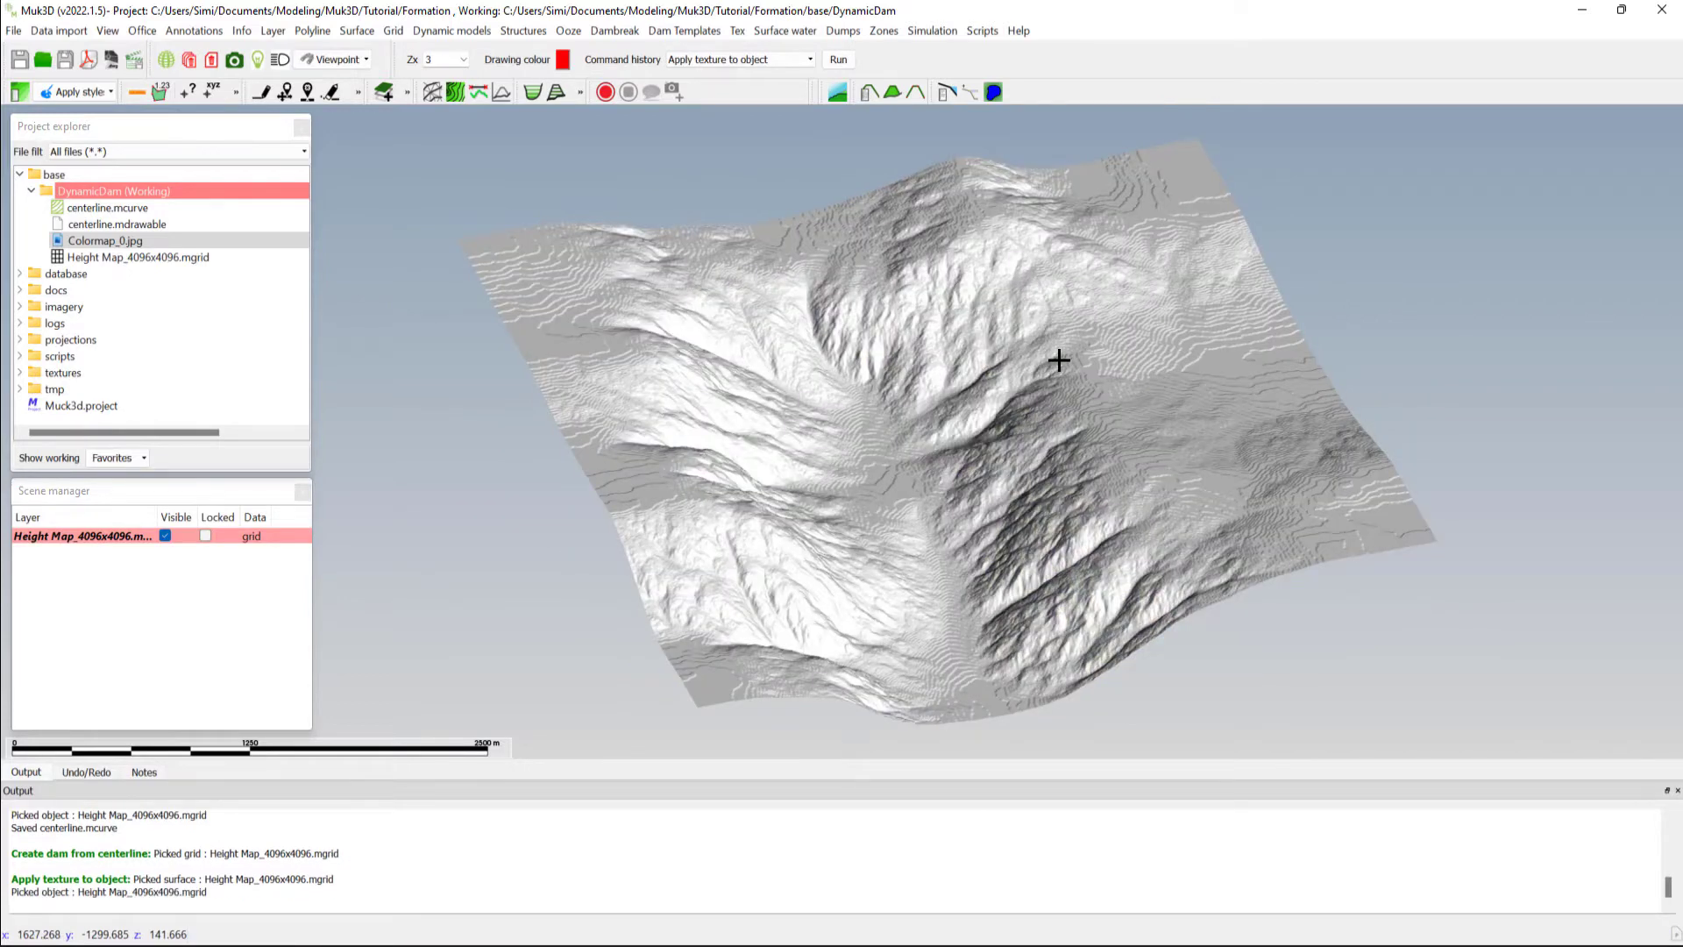
pyautogui.press('Home')
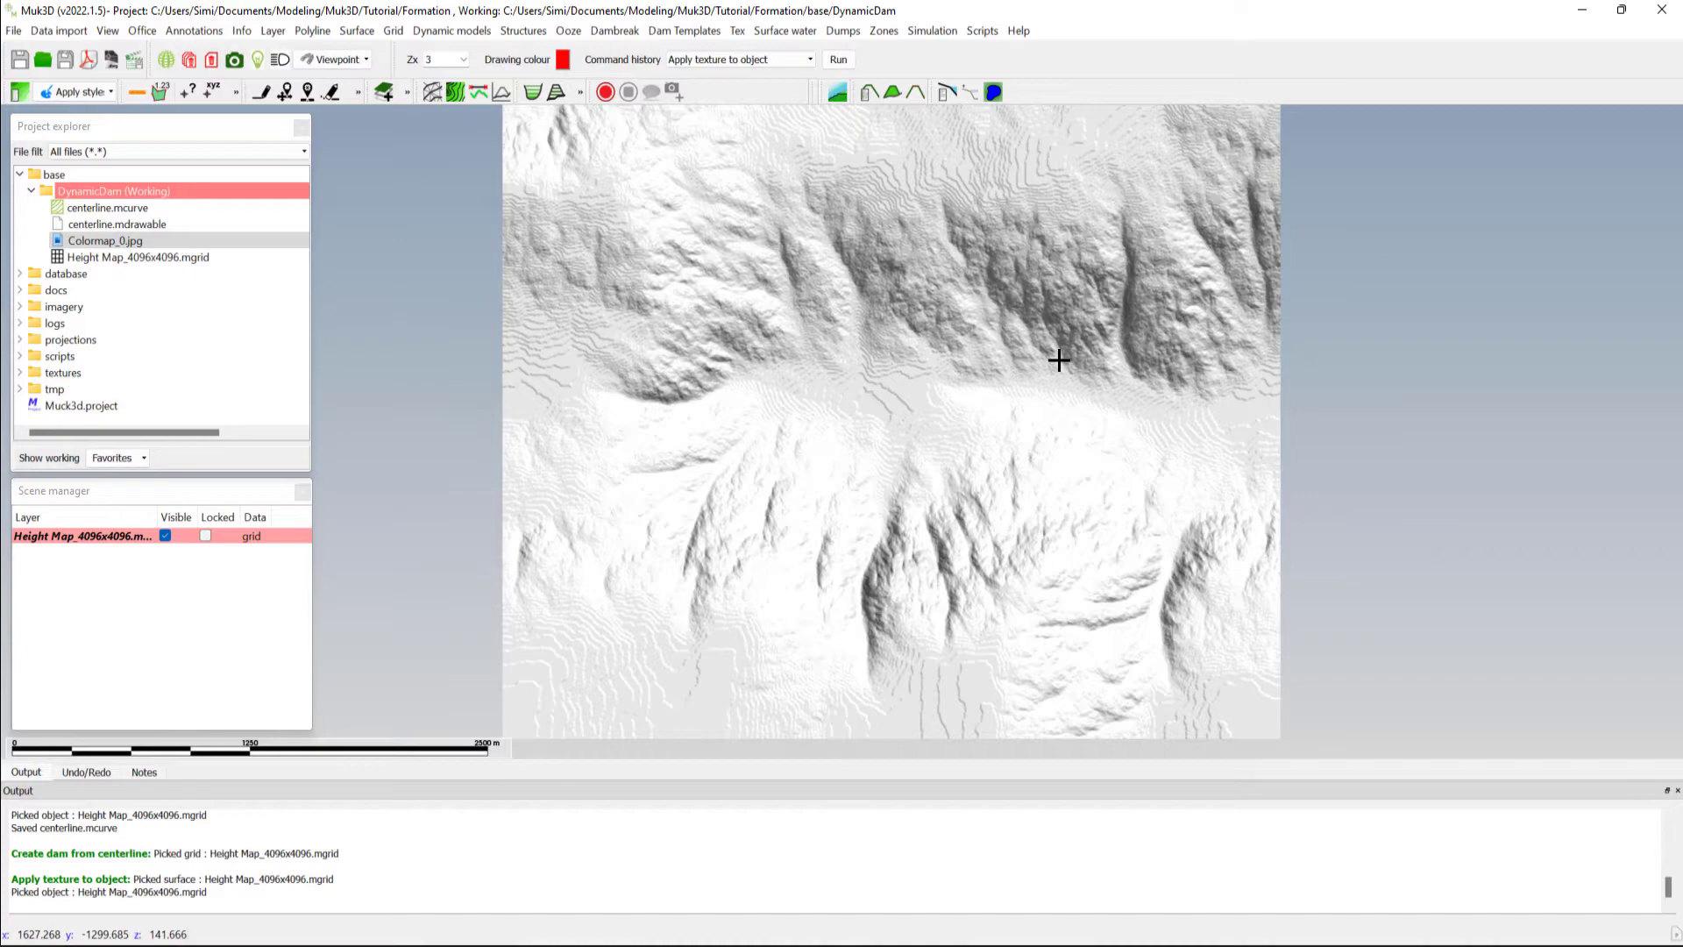
# - Start a new polyline on a layer named centerline at 100 m elevation
pyautogui.click(312, 31)
pyautogui.moveTo(138, 92)
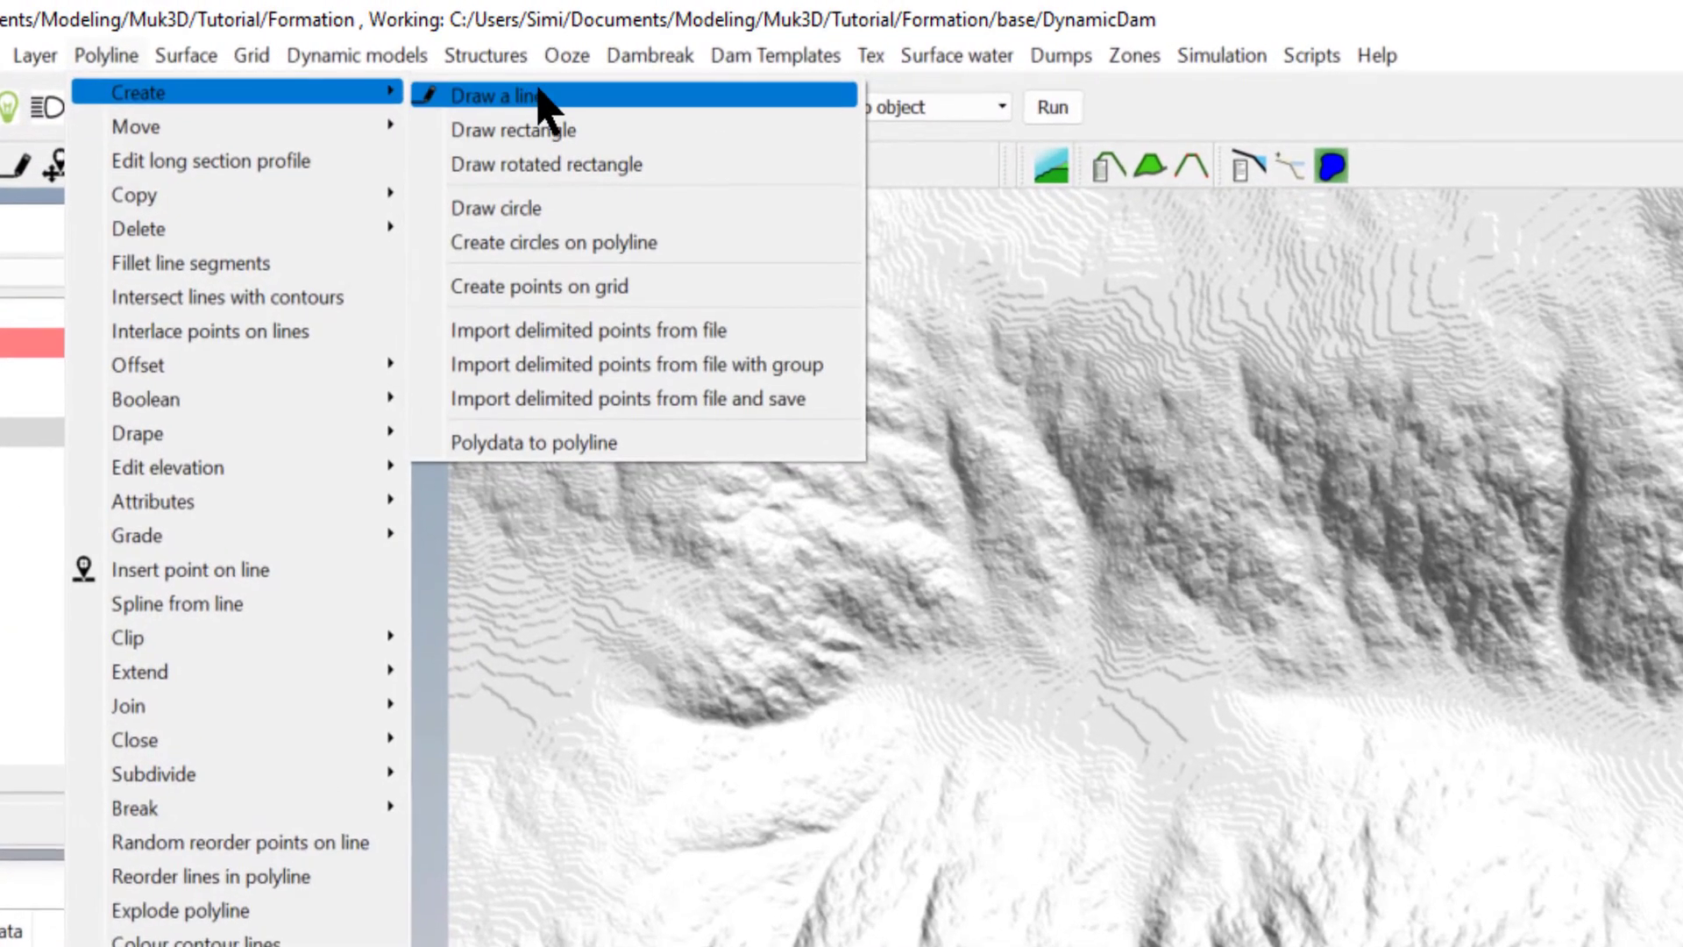
pyautogui.click(546, 104)
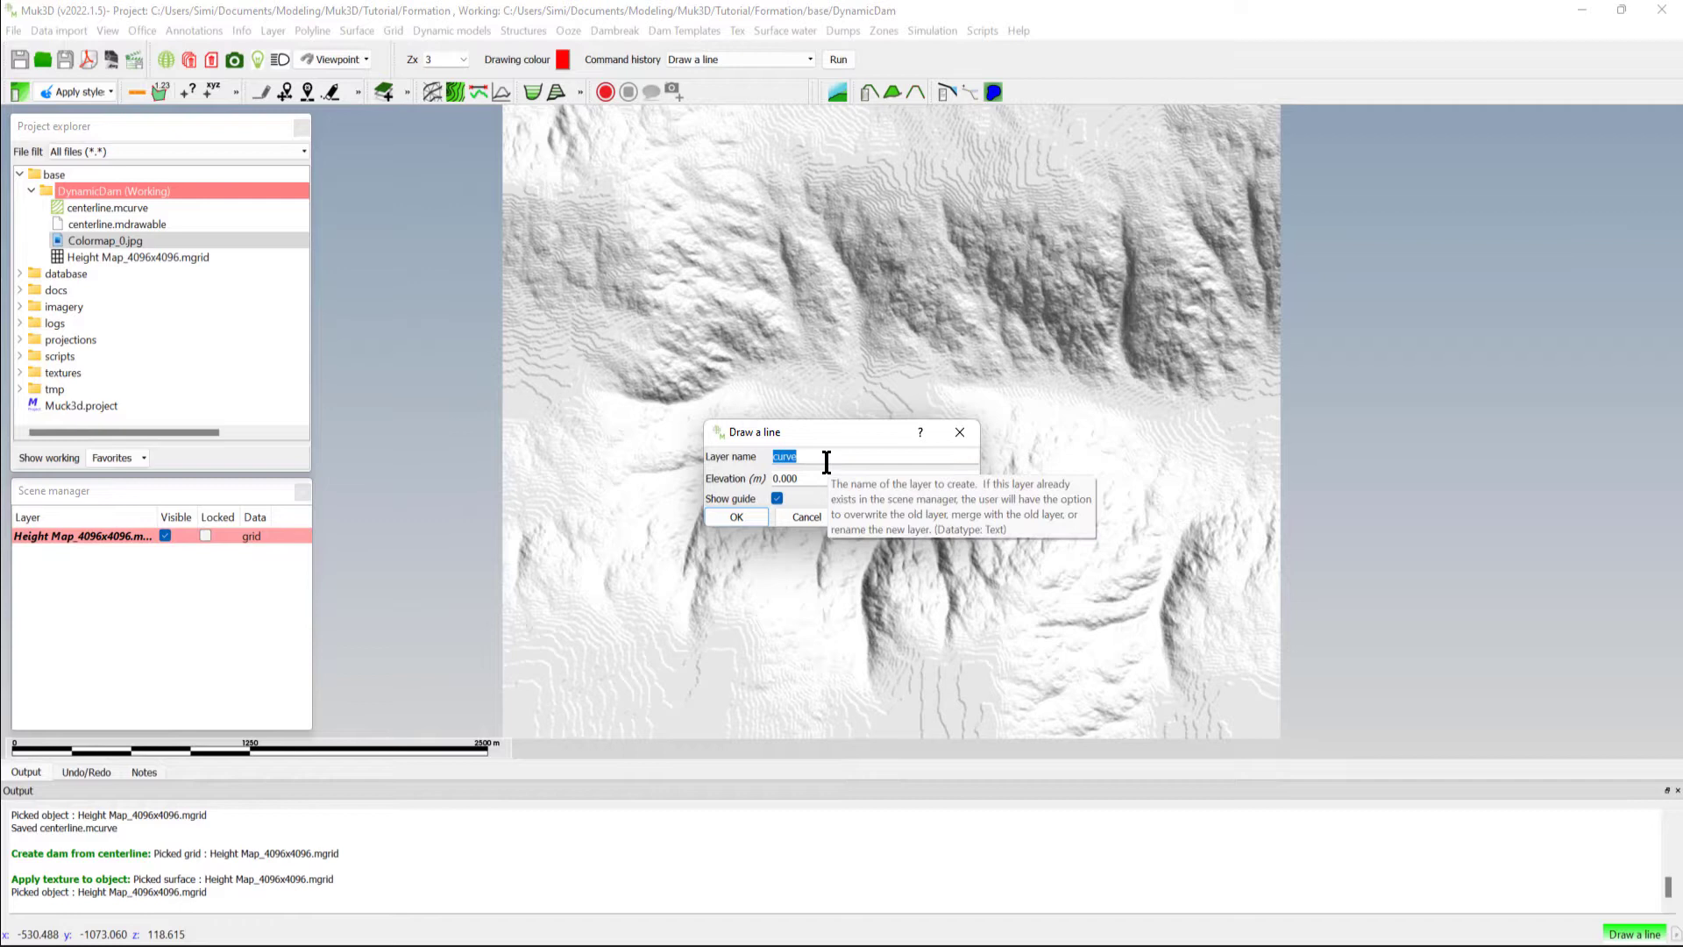
pyautogui.write('centerline')
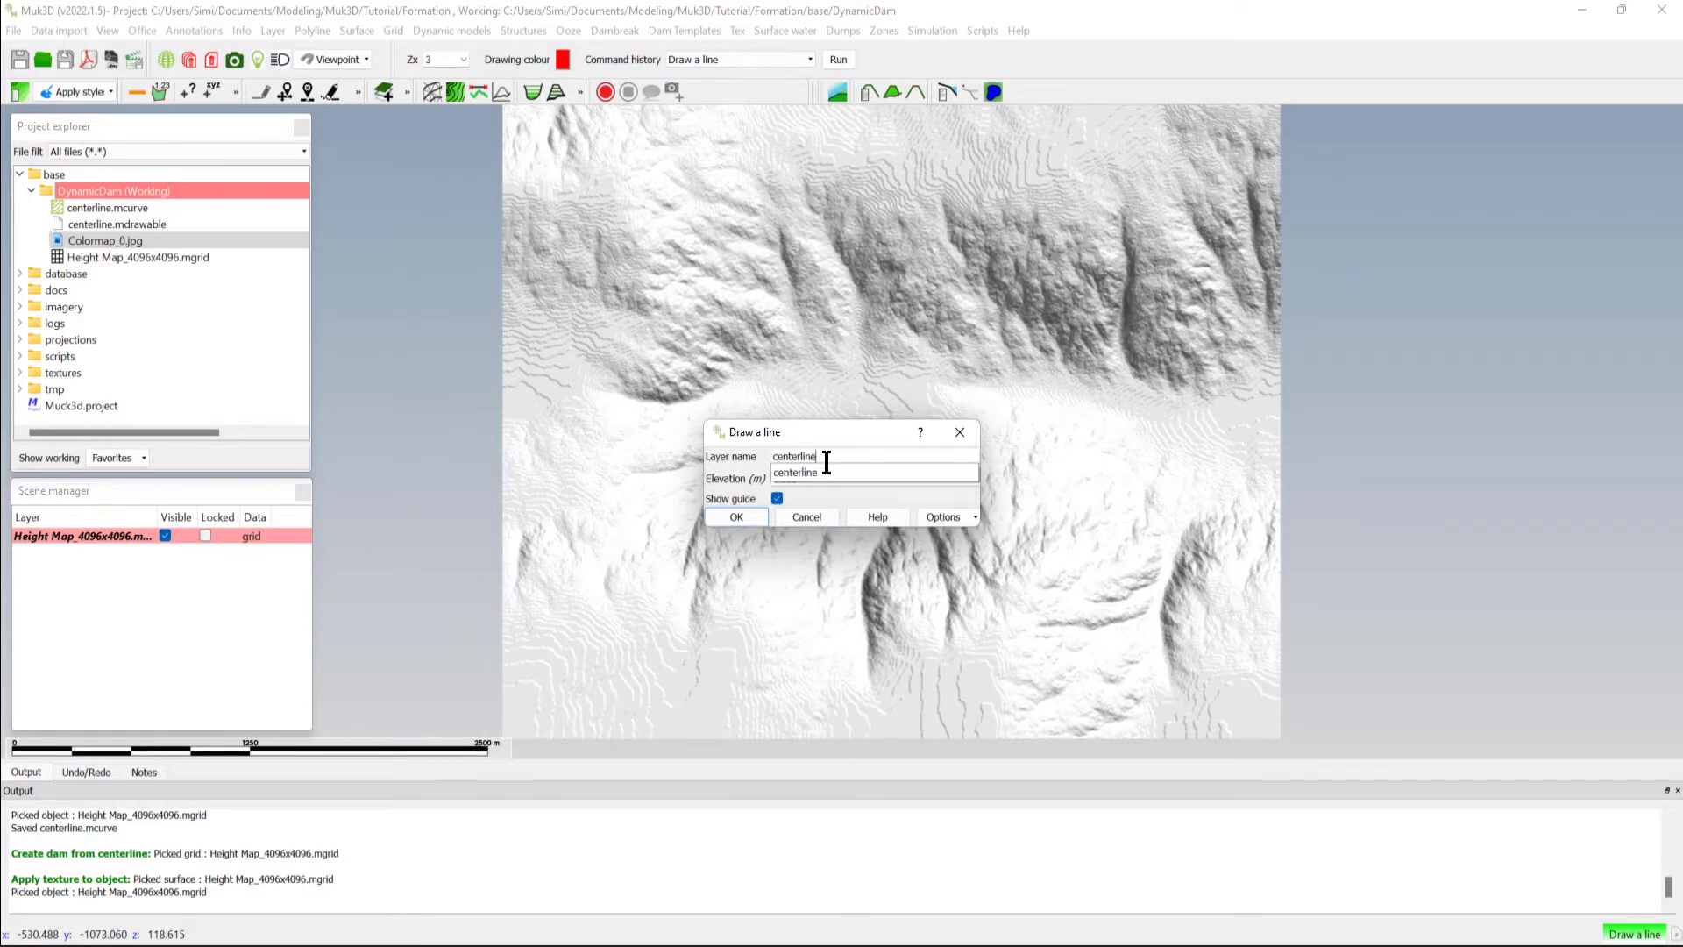
pyautogui.press('Tab')
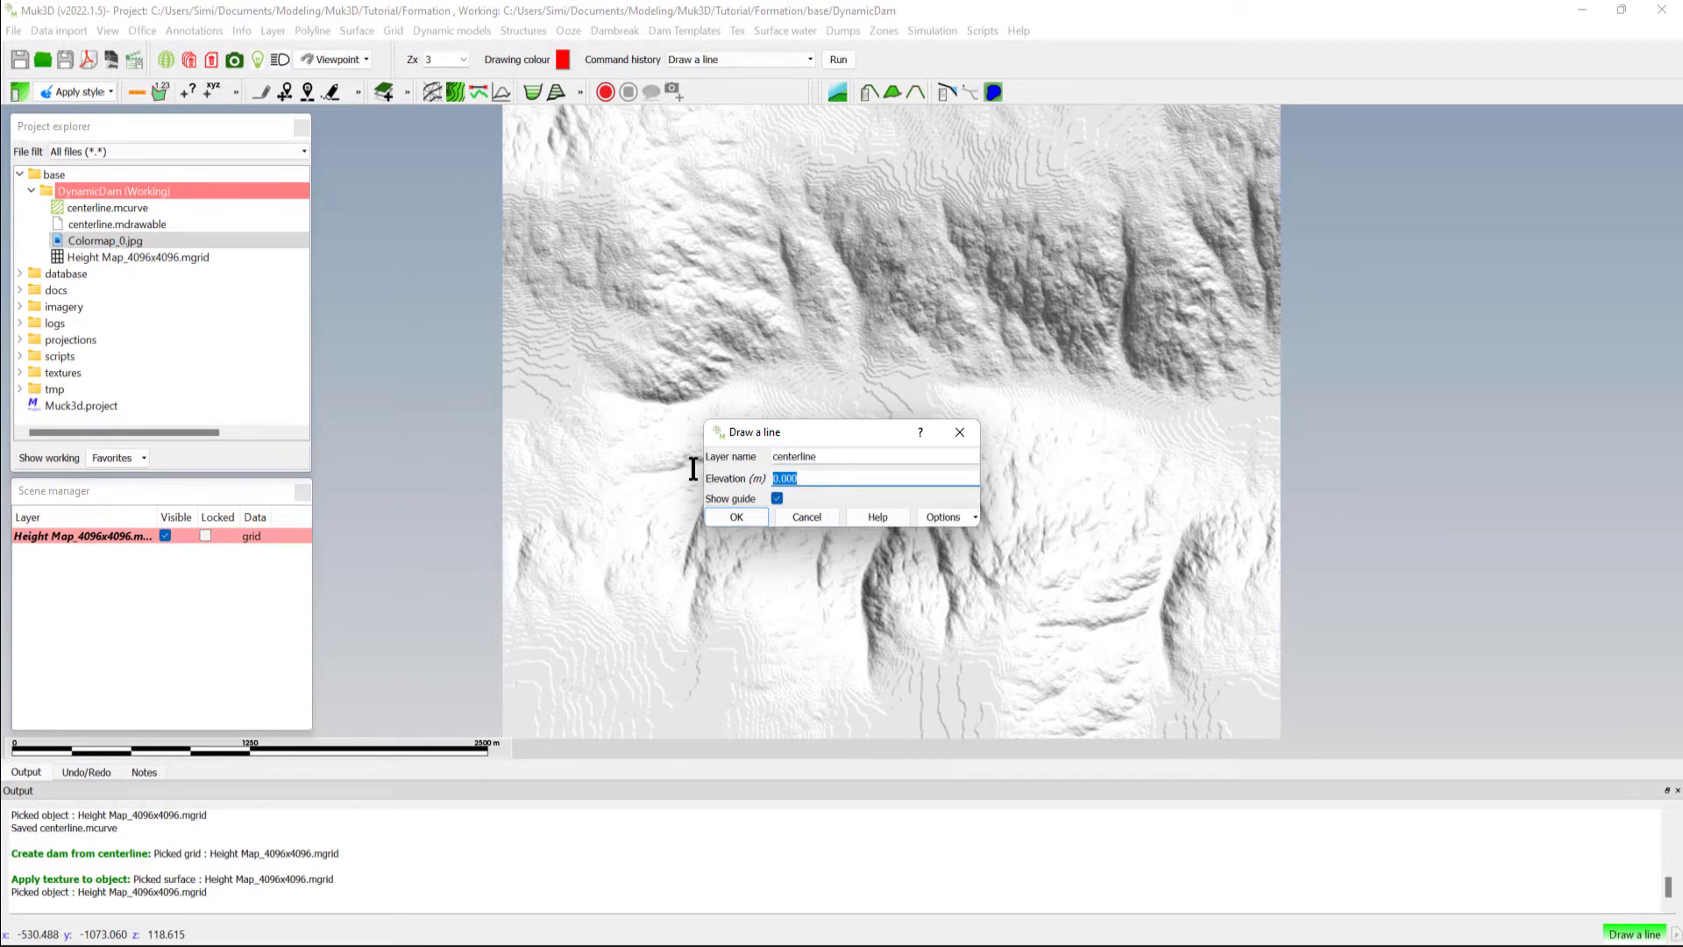
pyautogui.write('100')
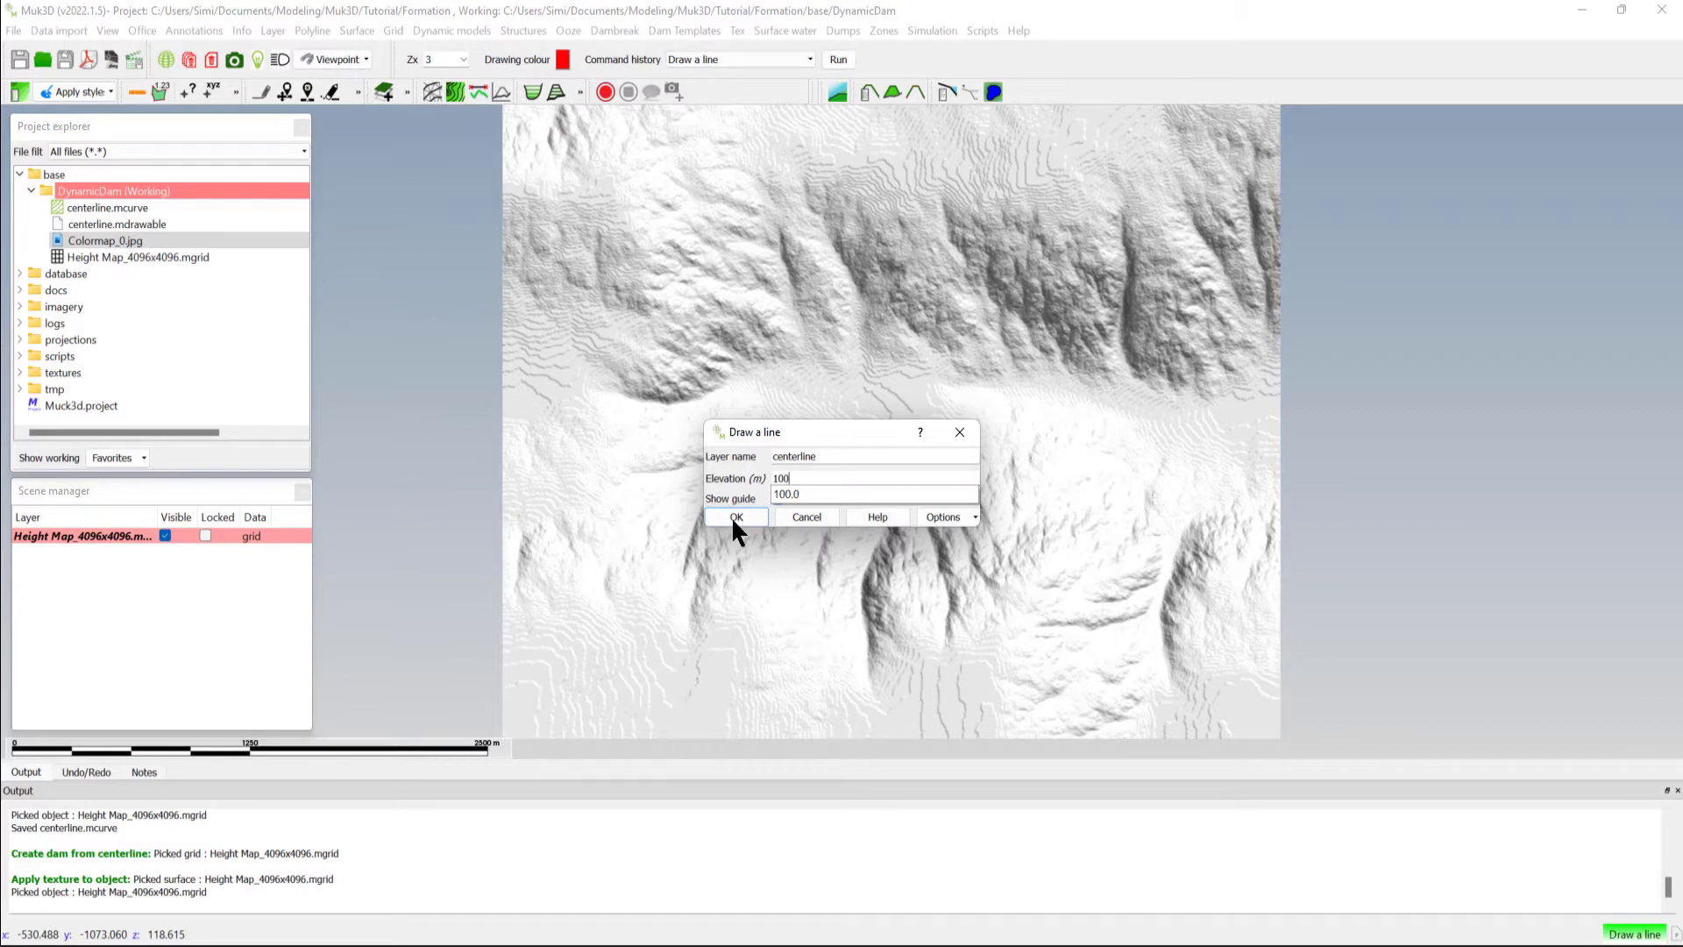
pyautogui.click(732, 517)
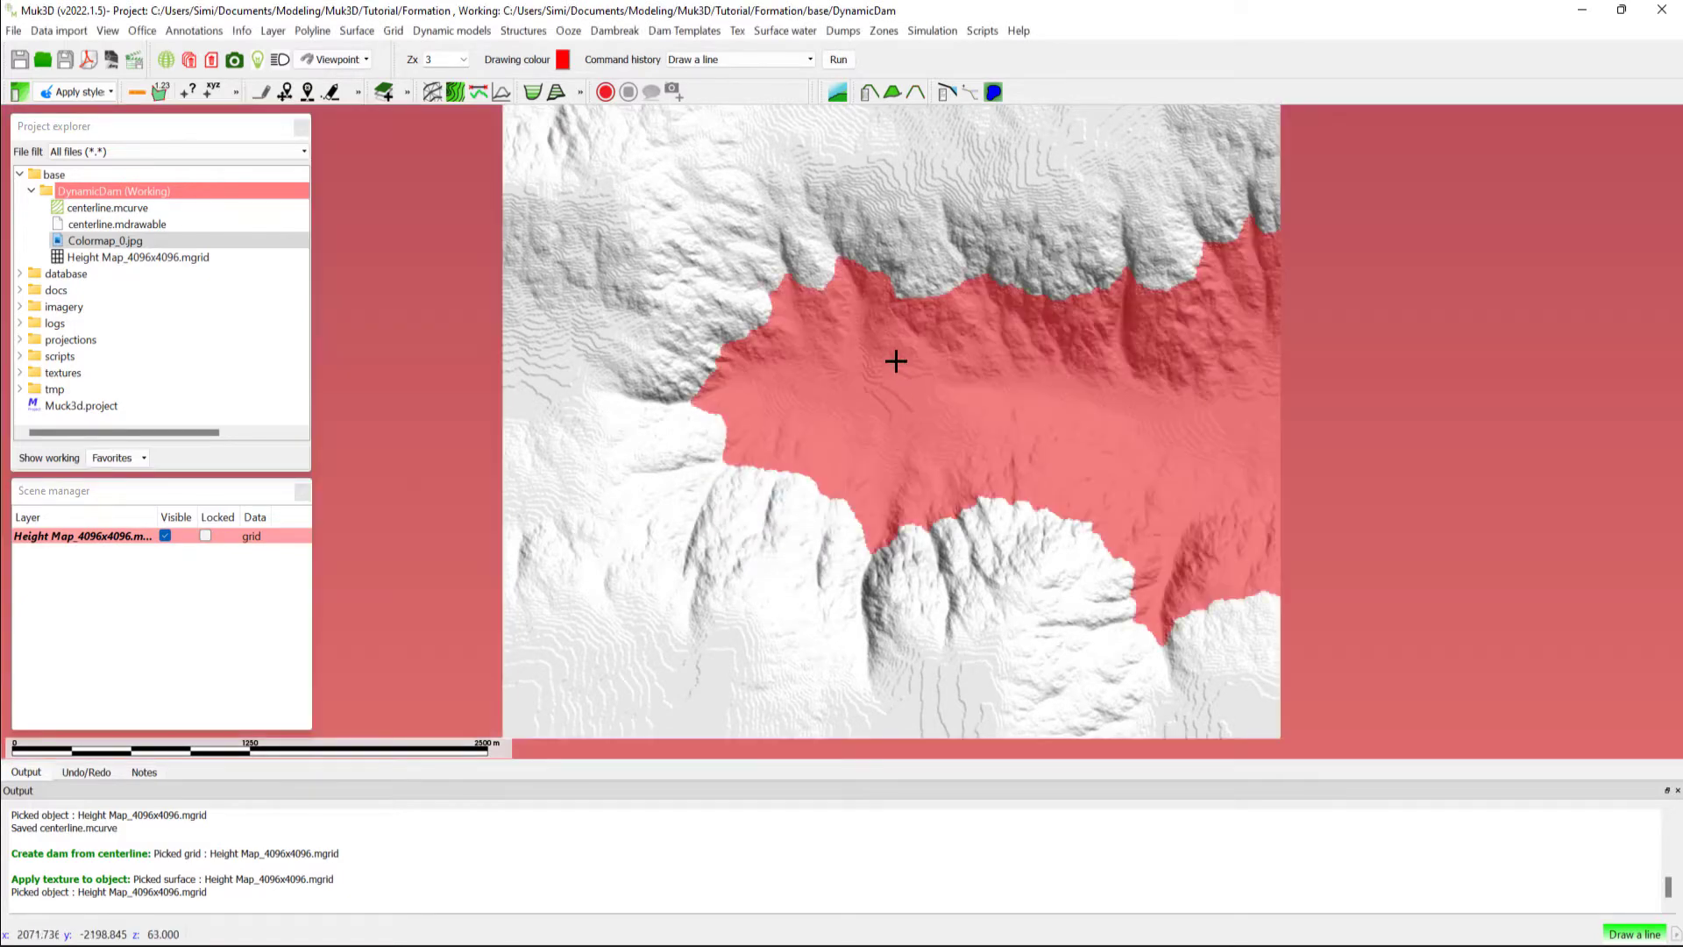
# - Draw the three-point centerline across the valley from north slope to south slope
pyautogui.click(910, 297)
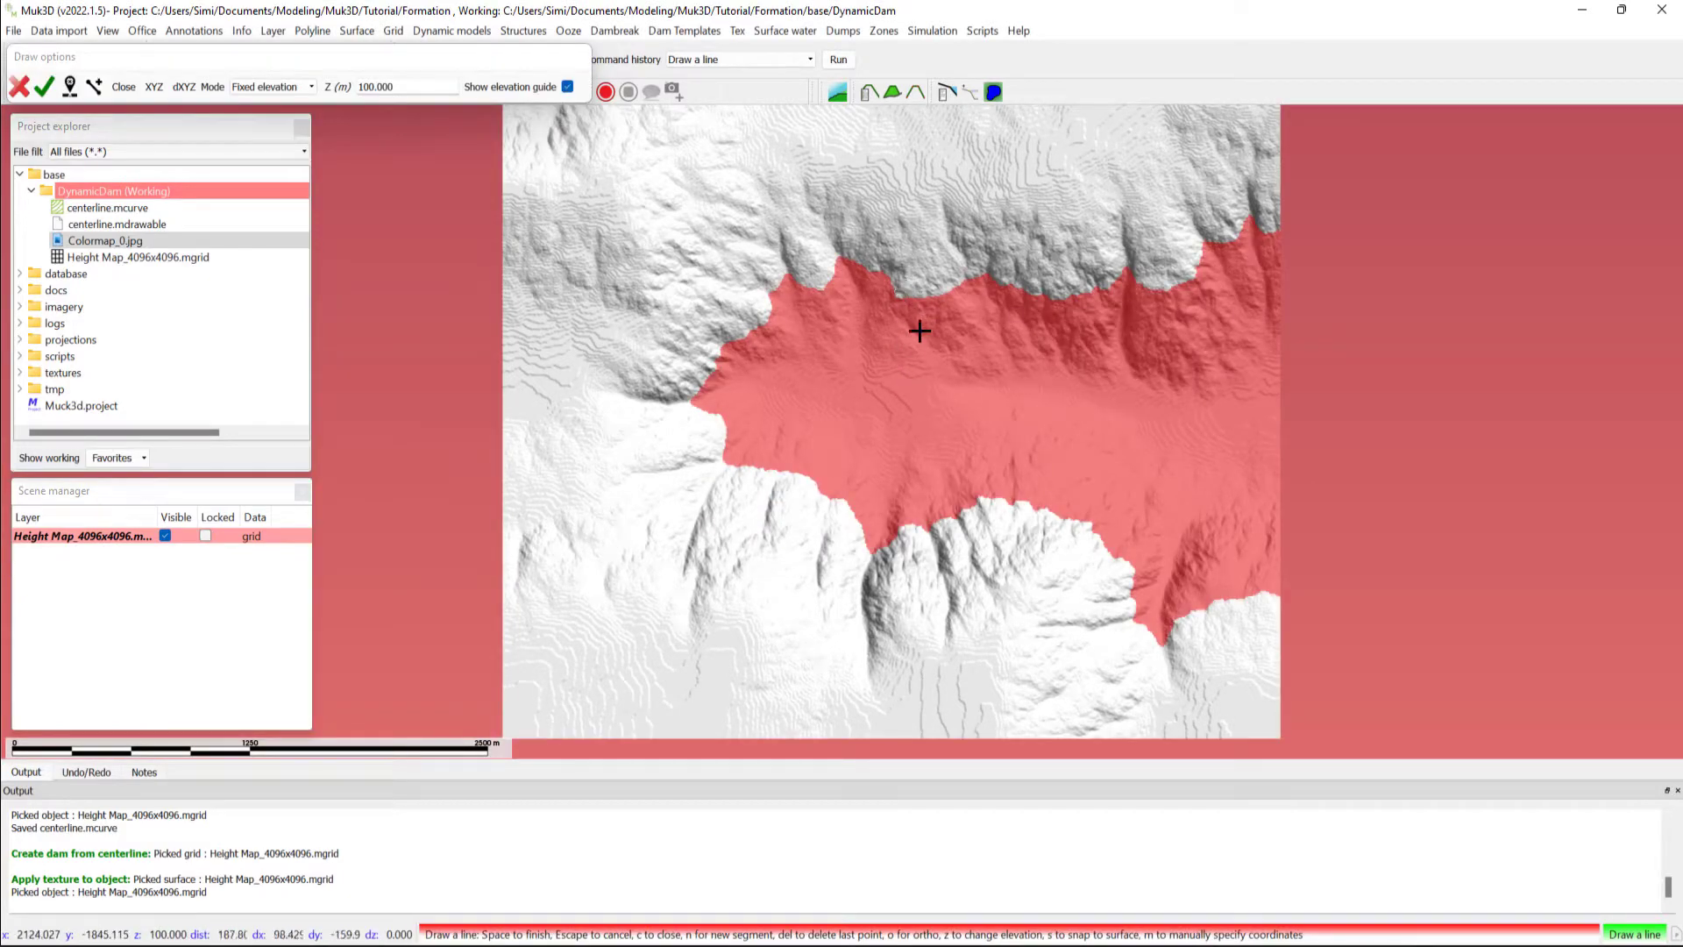
pyautogui.click(920, 426)
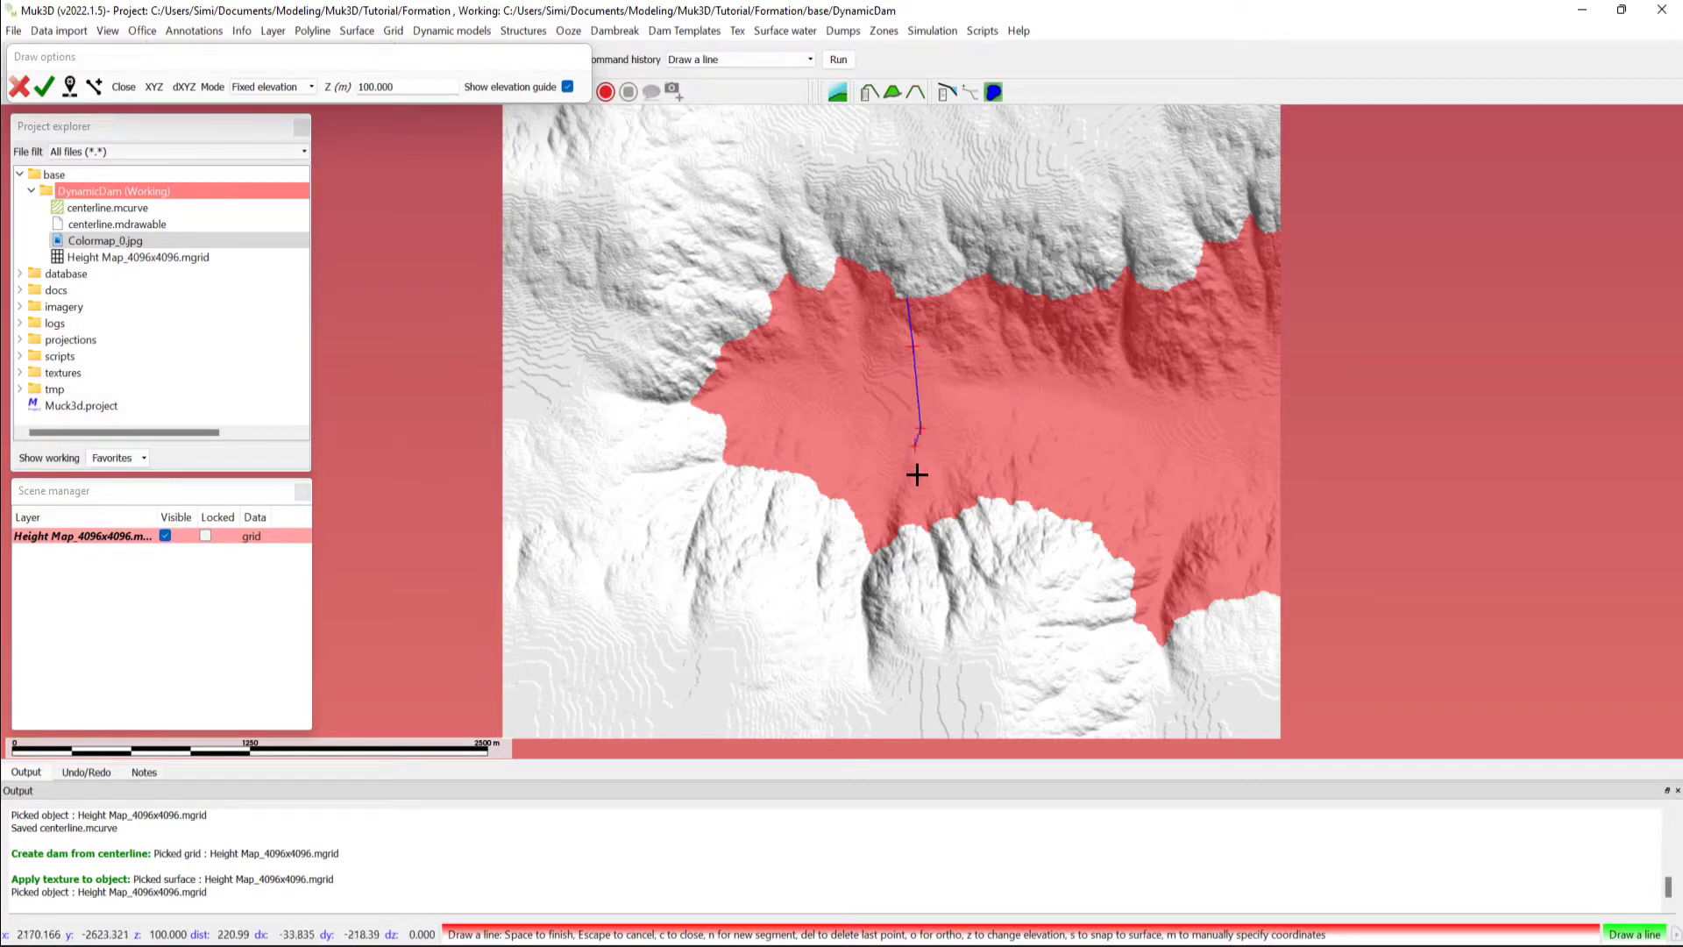
pyautogui.click(889, 559)
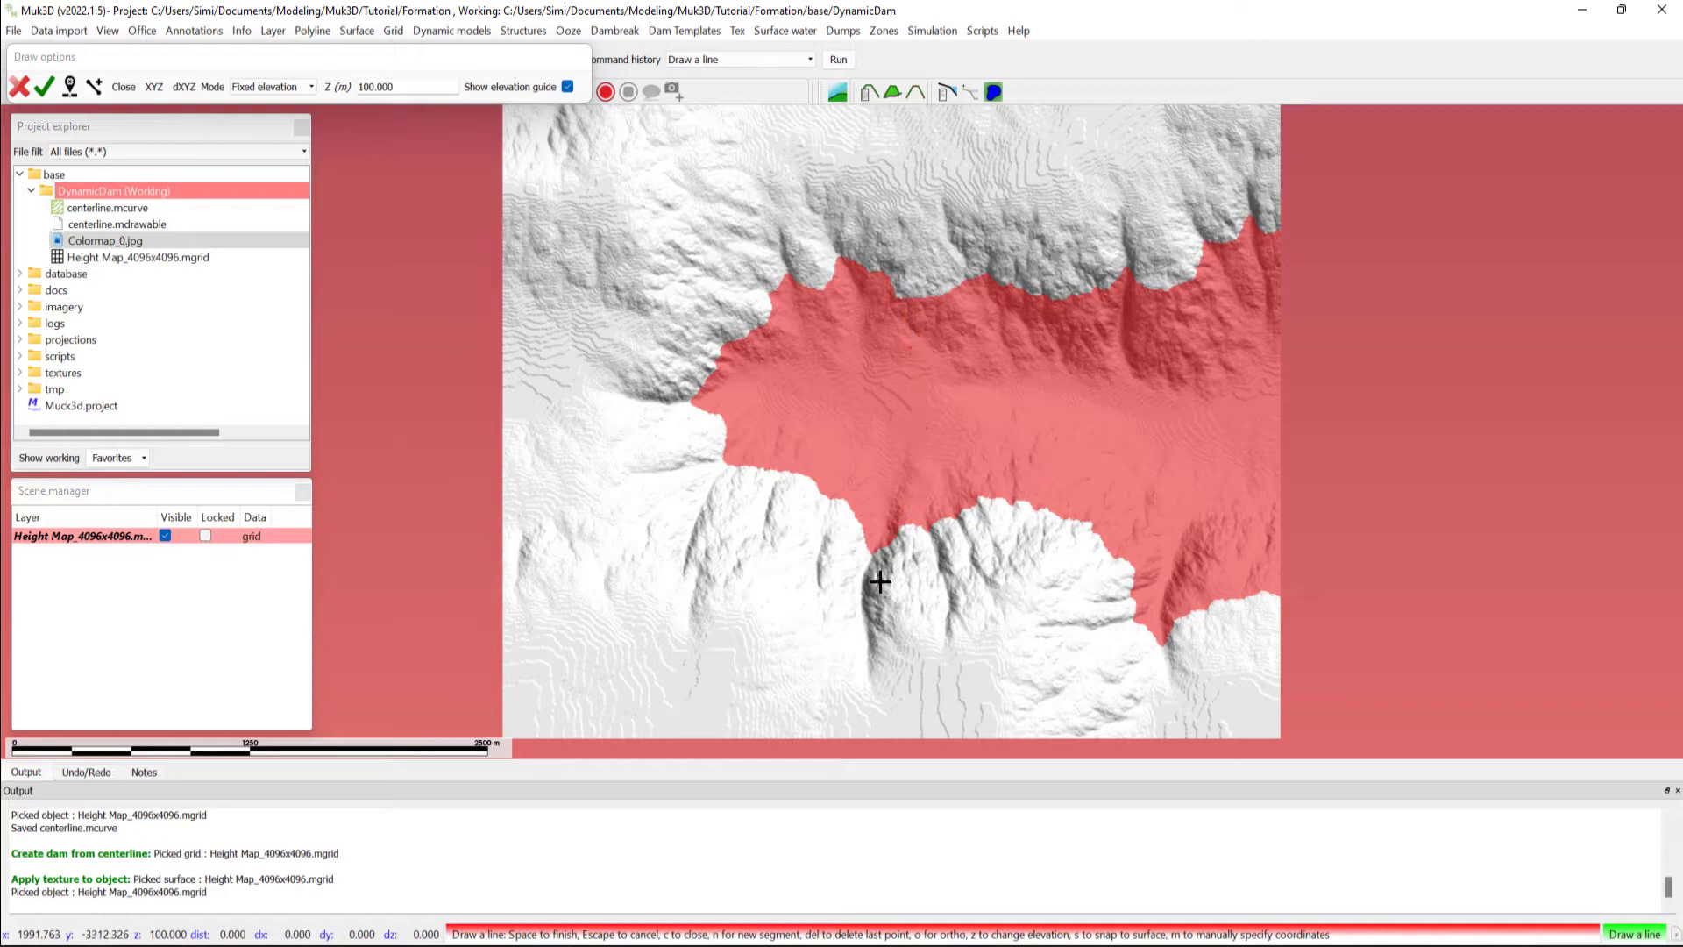
pyautogui.press('space')
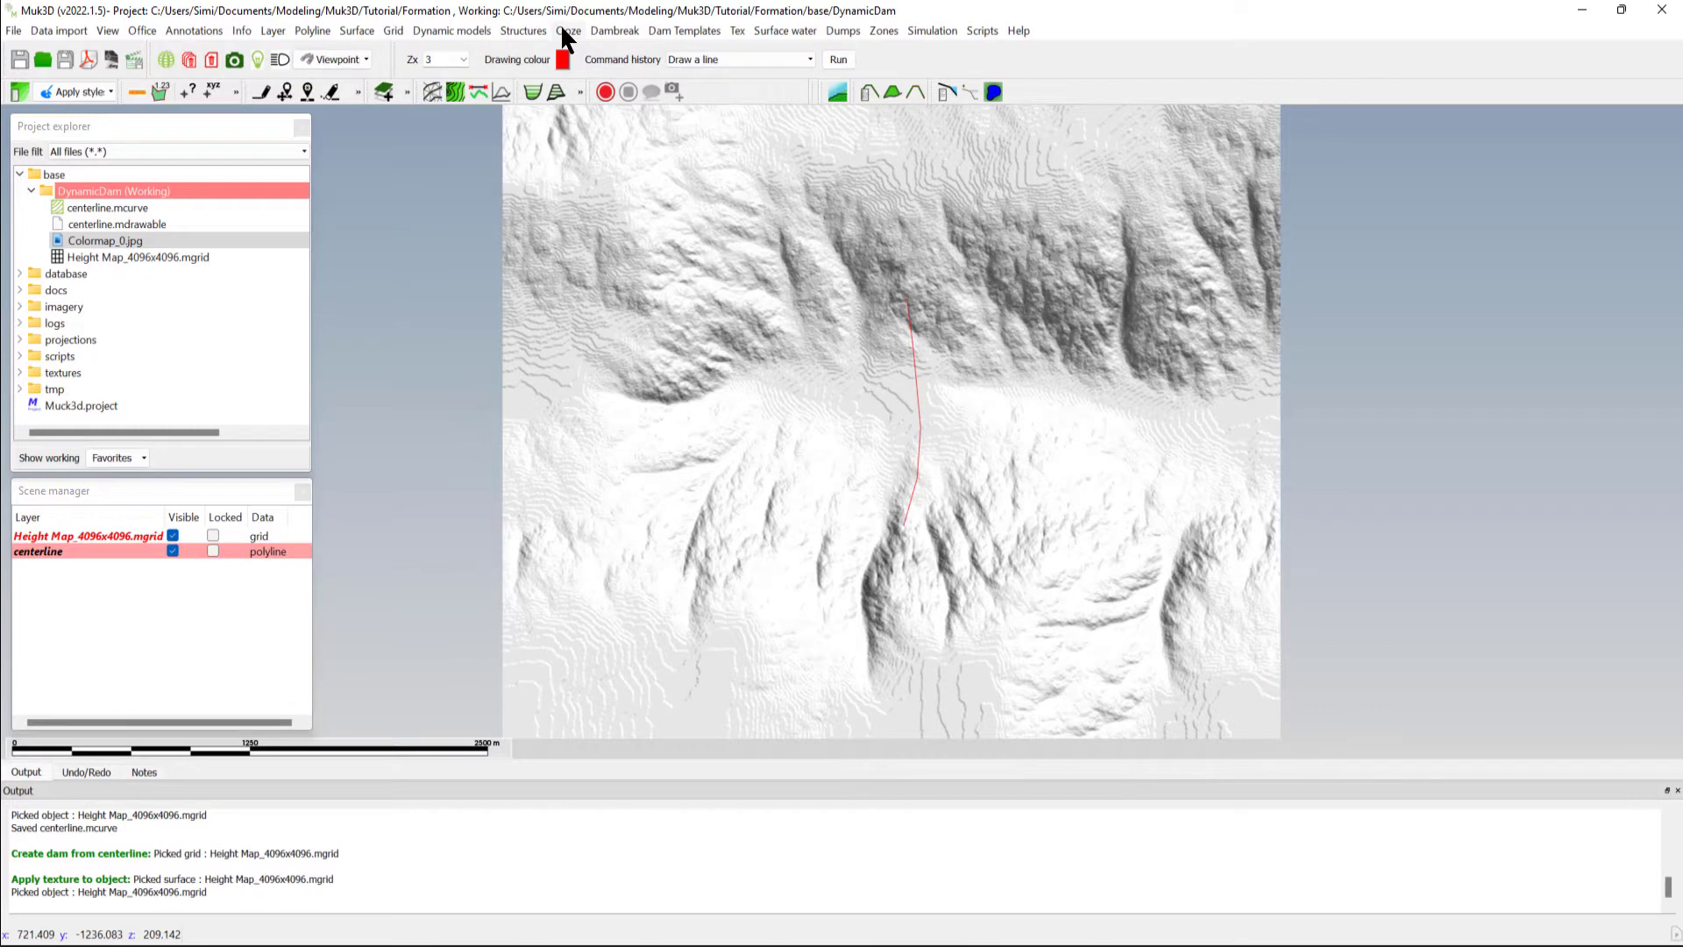
# - Create a dam from centerline with shell height 100 m as a dynamic model
pyautogui.click(523, 30)
pyautogui.moveTo(539, 51)
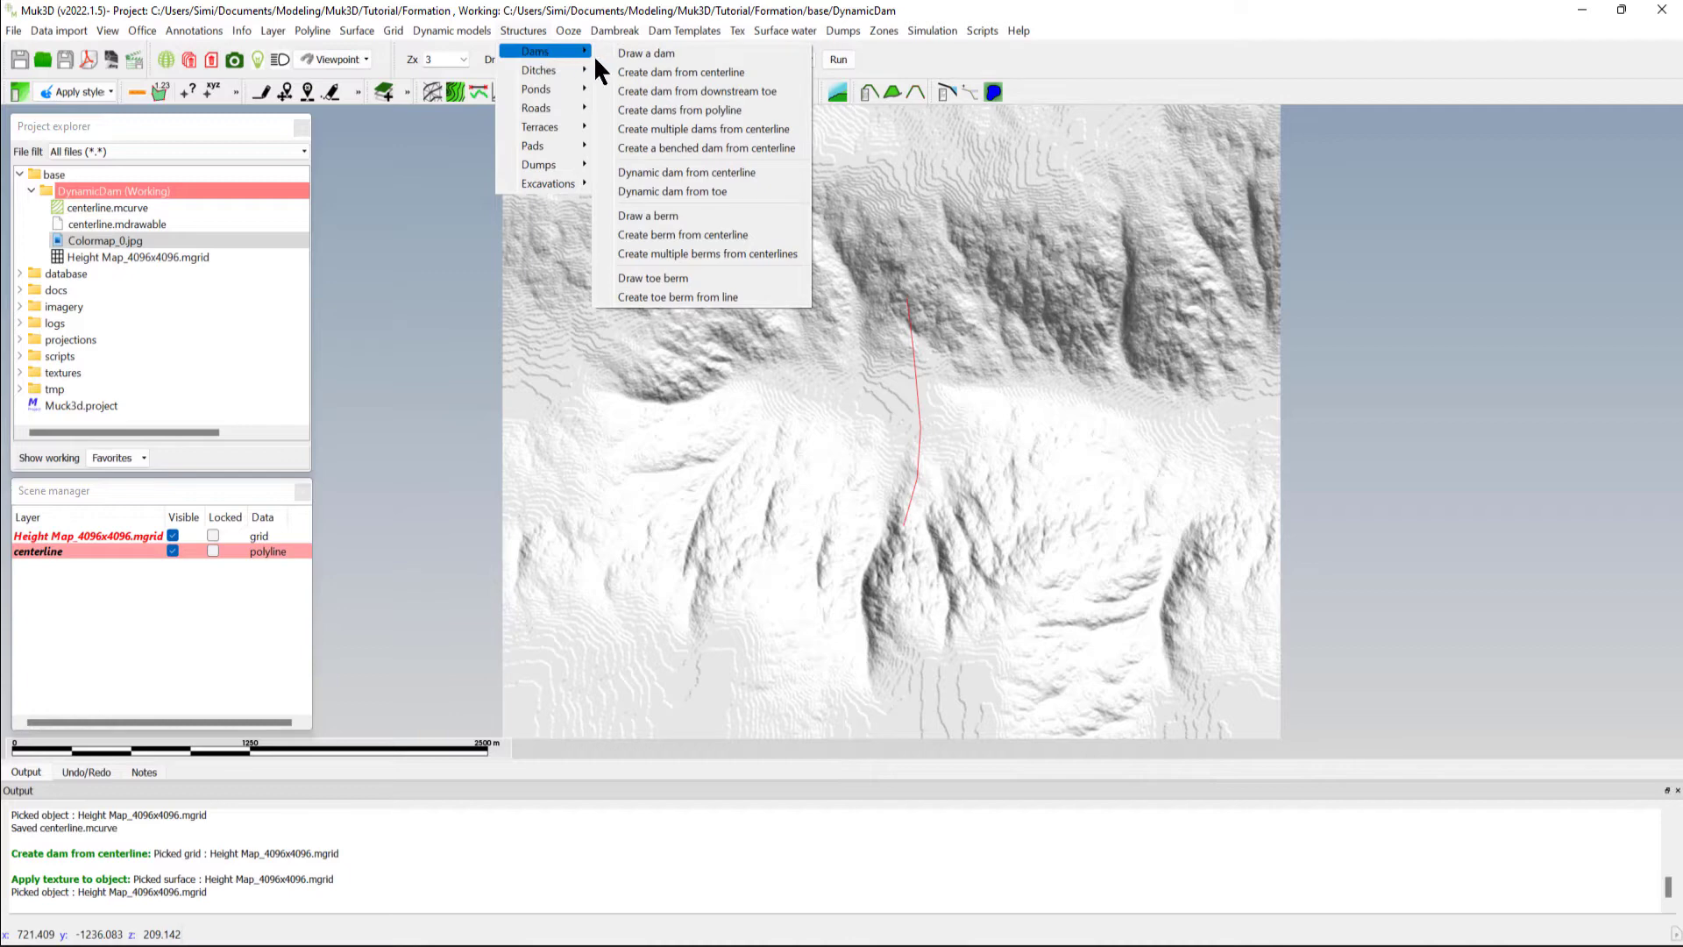
pyautogui.click(658, 73)
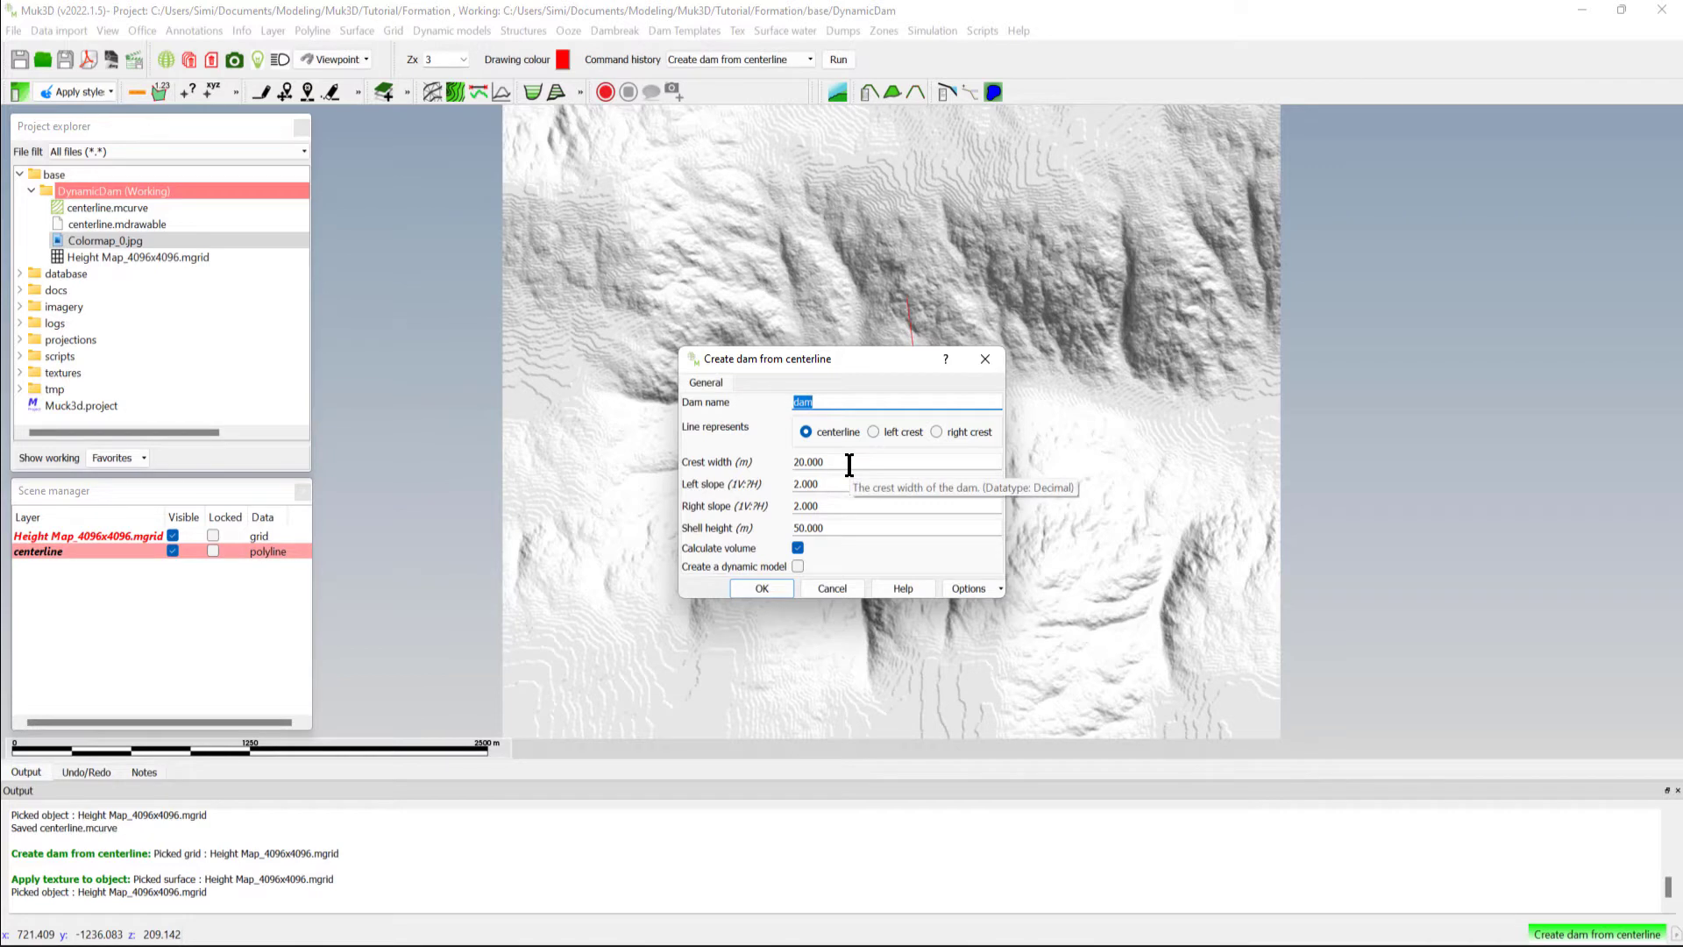
pyautogui.doubleClick(842, 527)
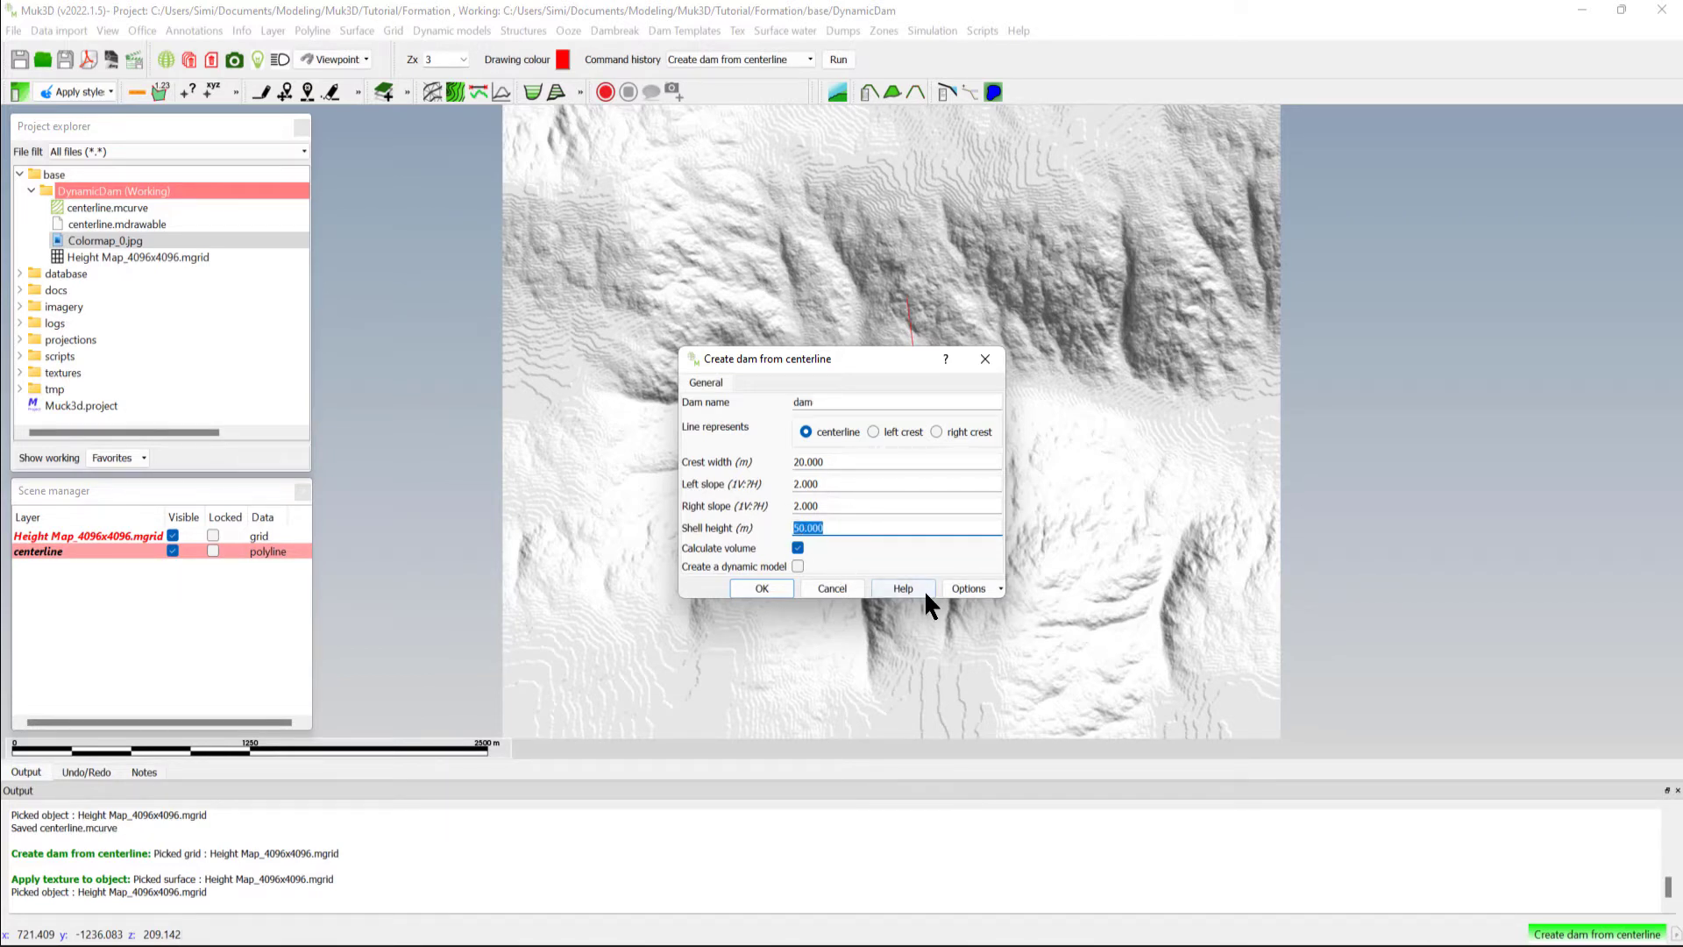
pyautogui.write('100')
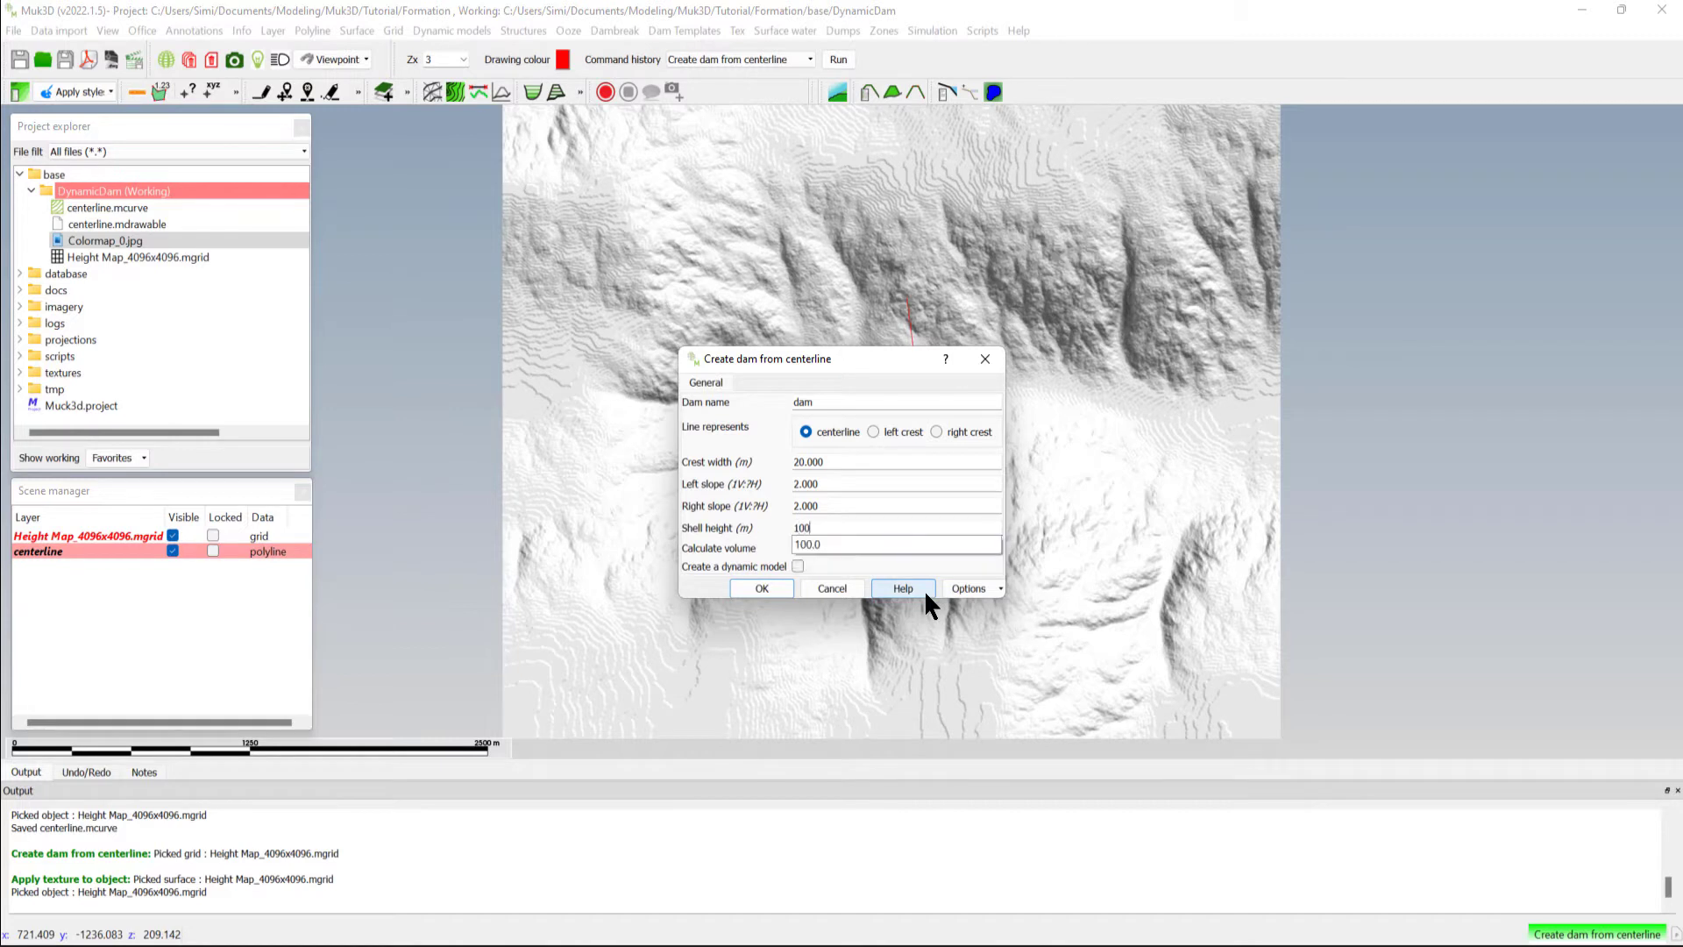
pyautogui.press('Escape')
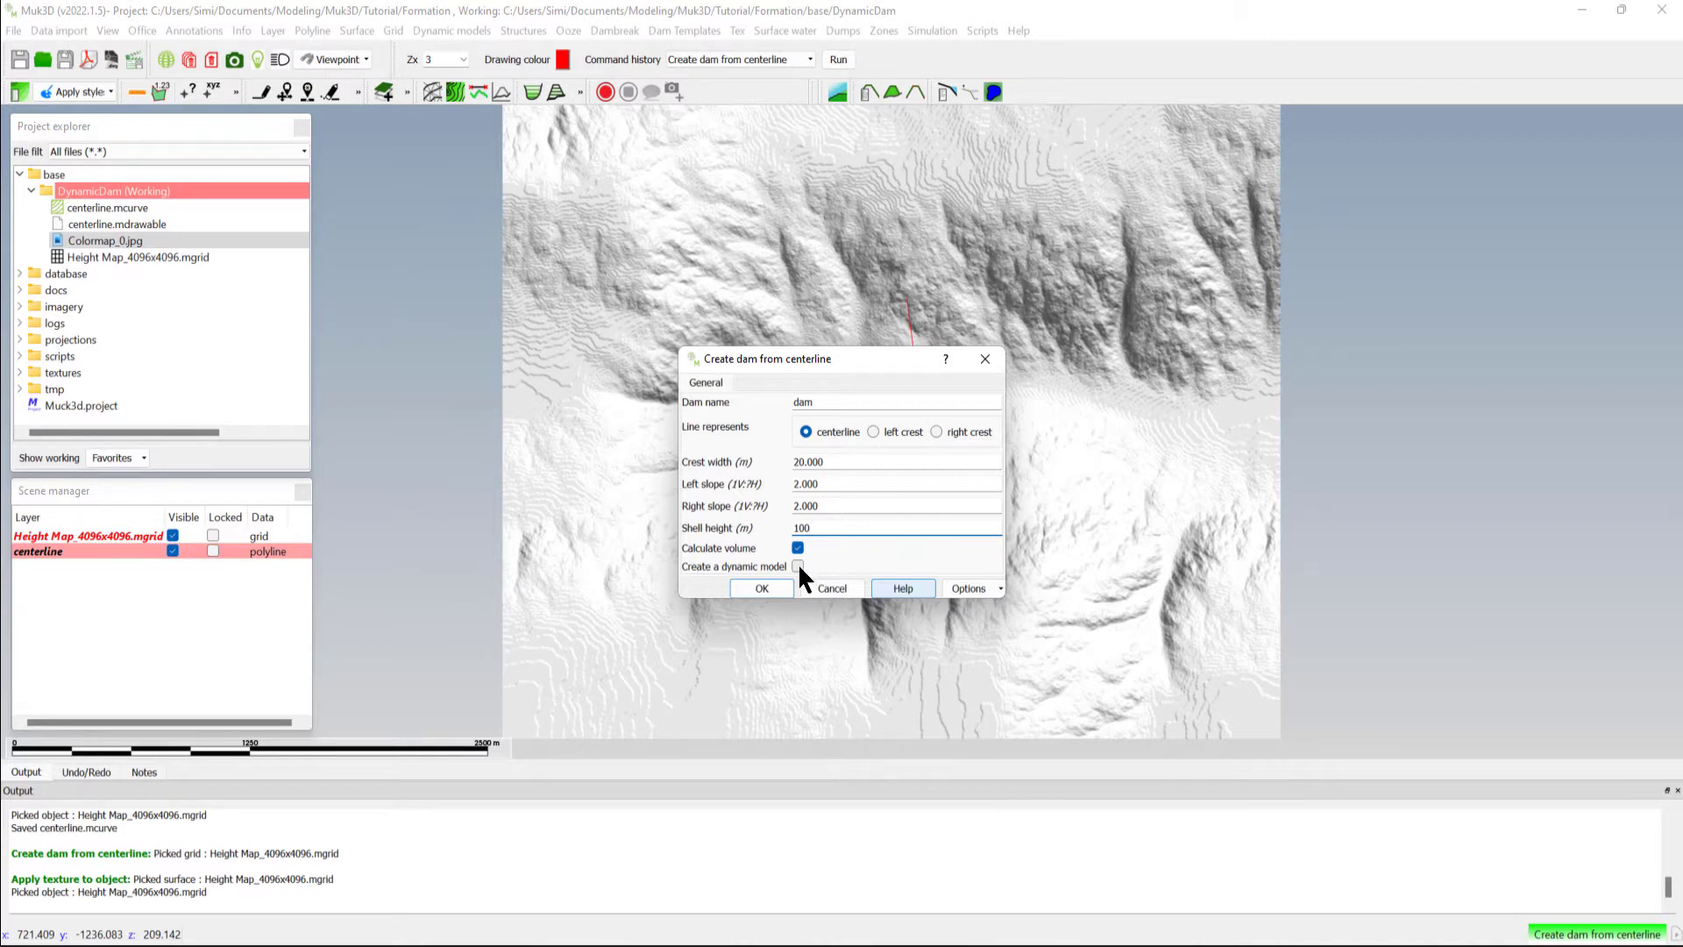
pyautogui.click(798, 563)
pyautogui.click(757, 589)
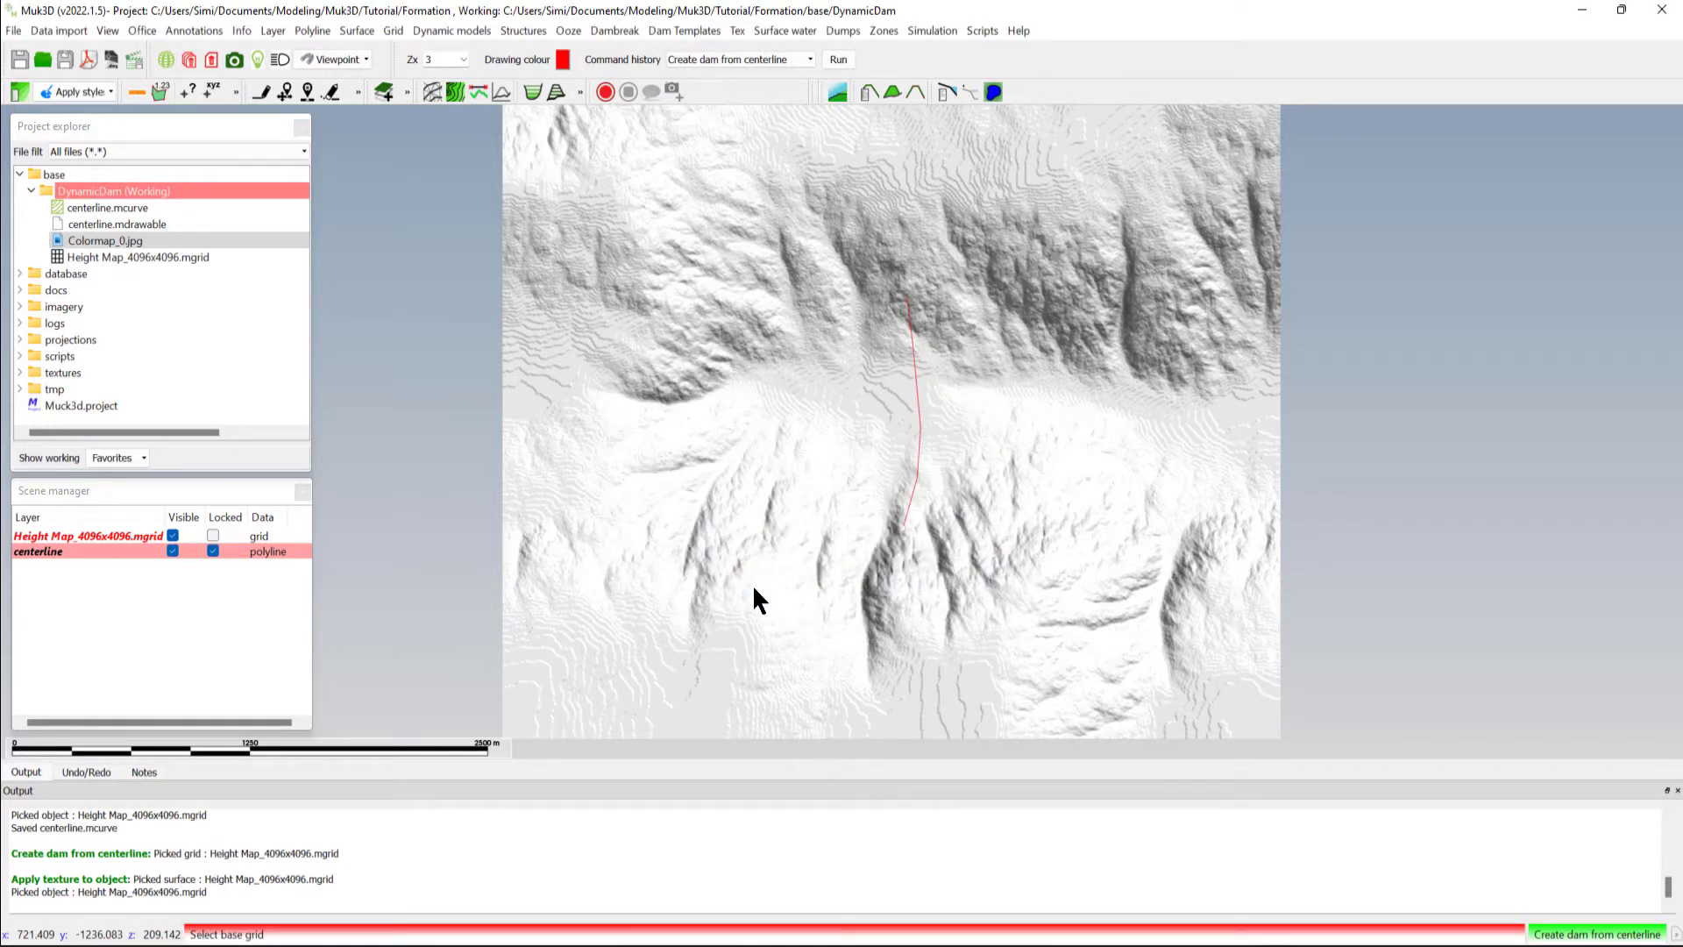
# - Choose the Height Map terrain as the dam's base grid
pyautogui.click(799, 542)
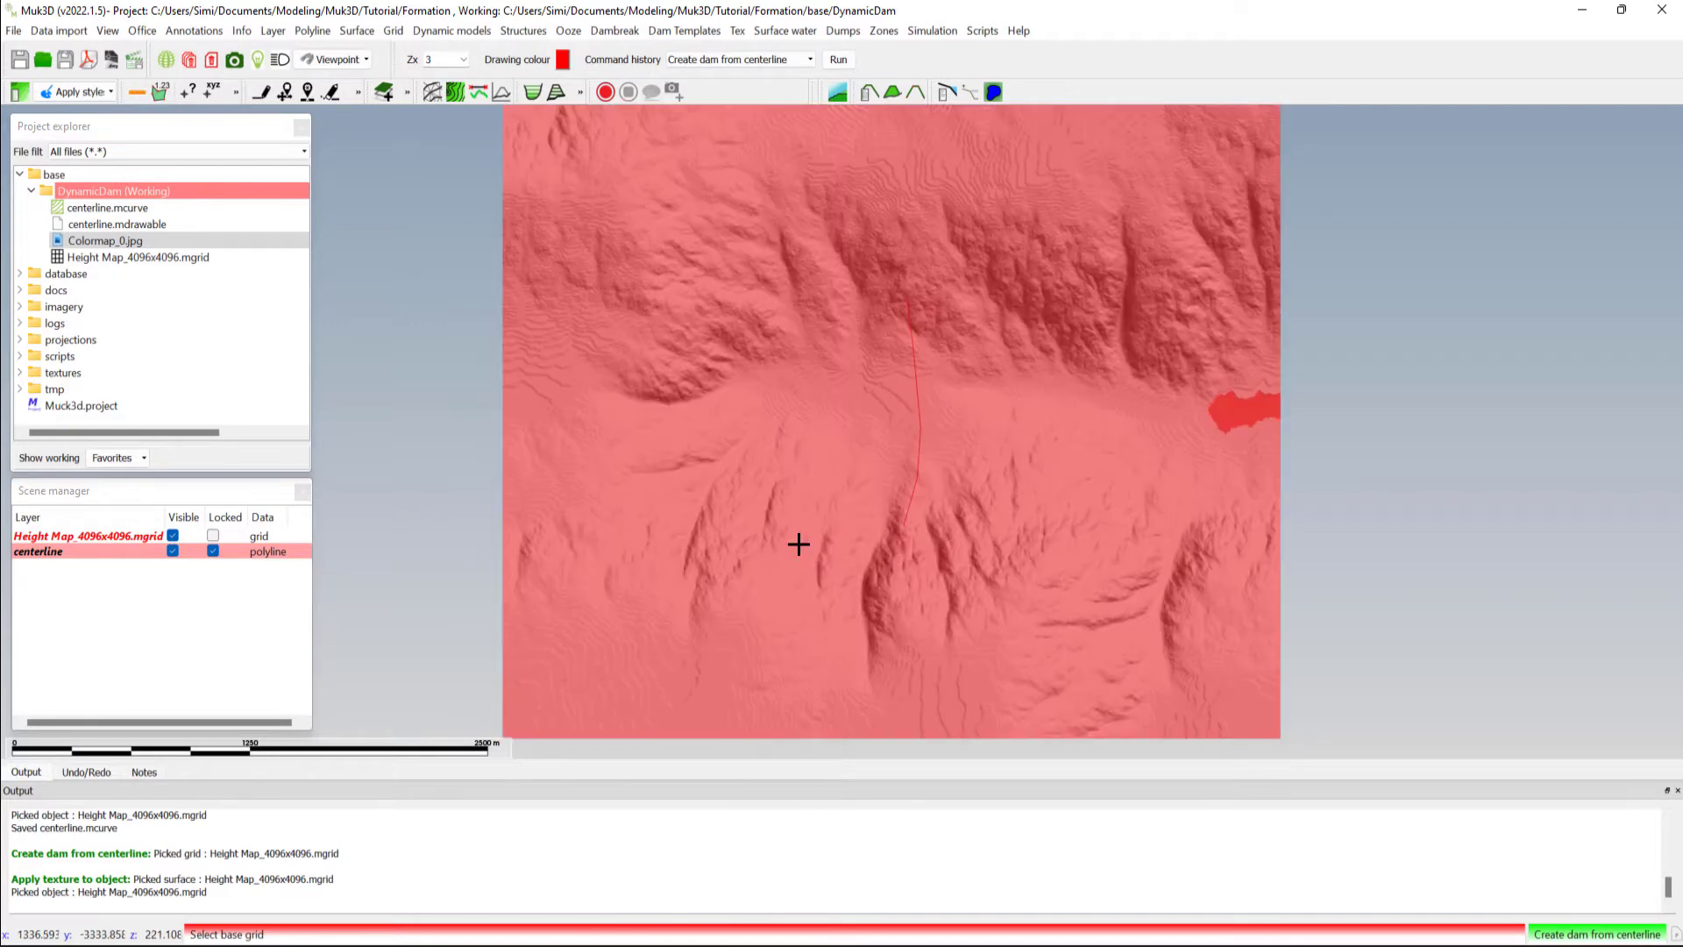
pyautogui.click(799, 543)
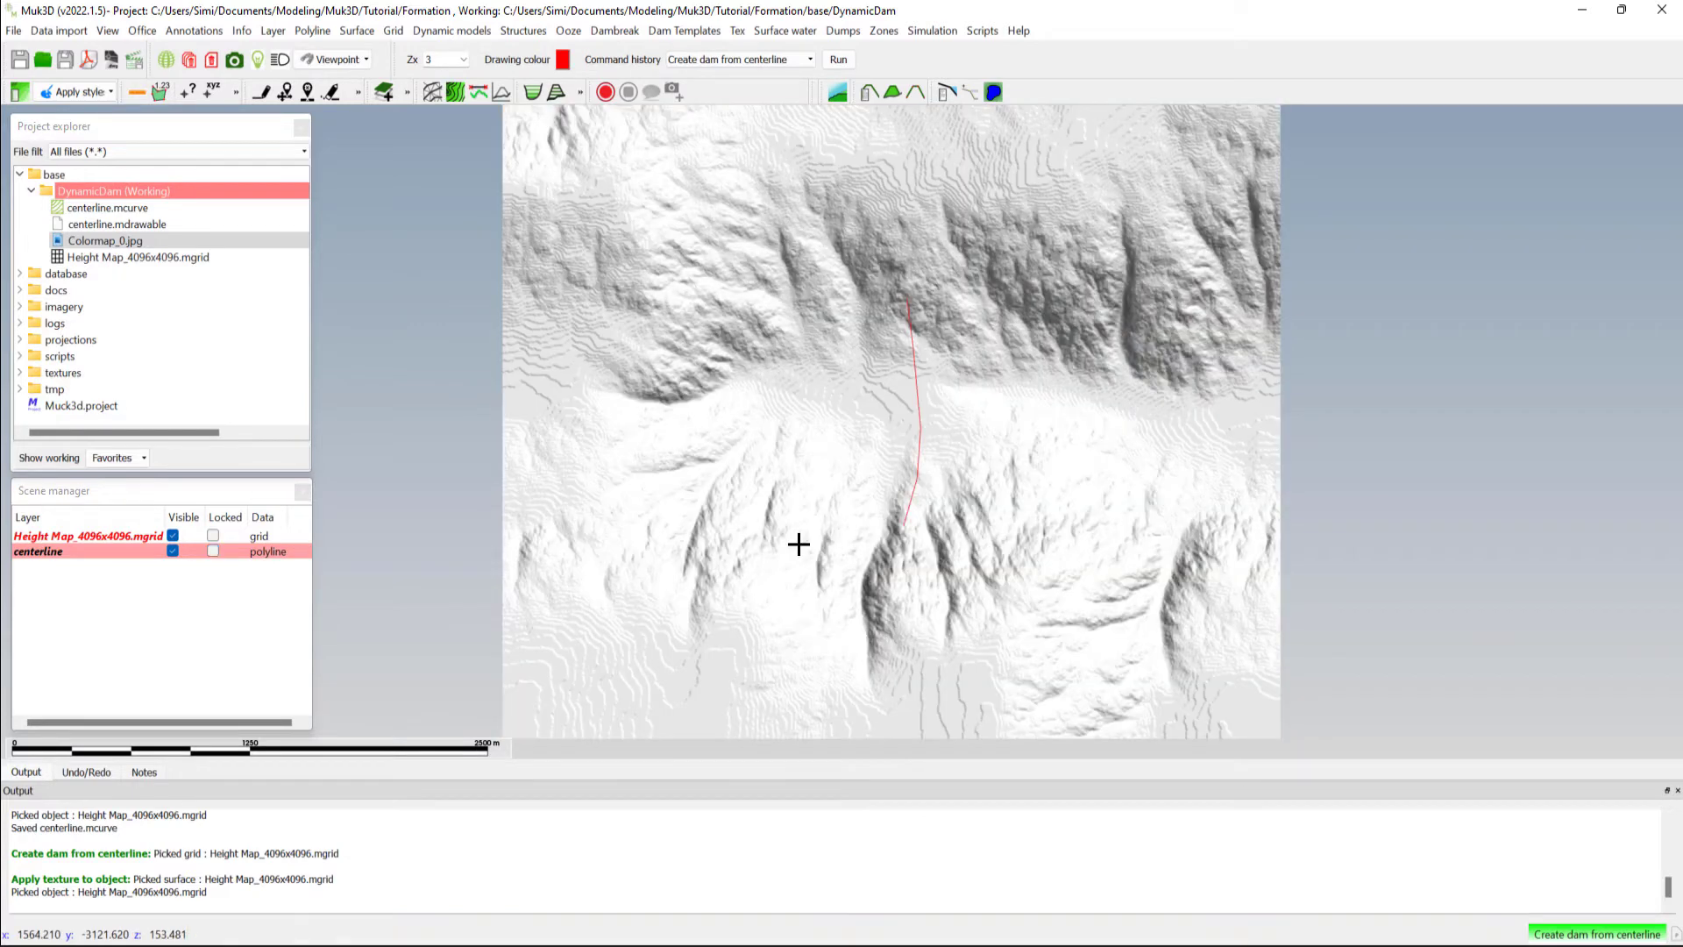
# - Use the centerline as the dam reference line and set downstream slope to 4
pyautogui.click(913, 450)
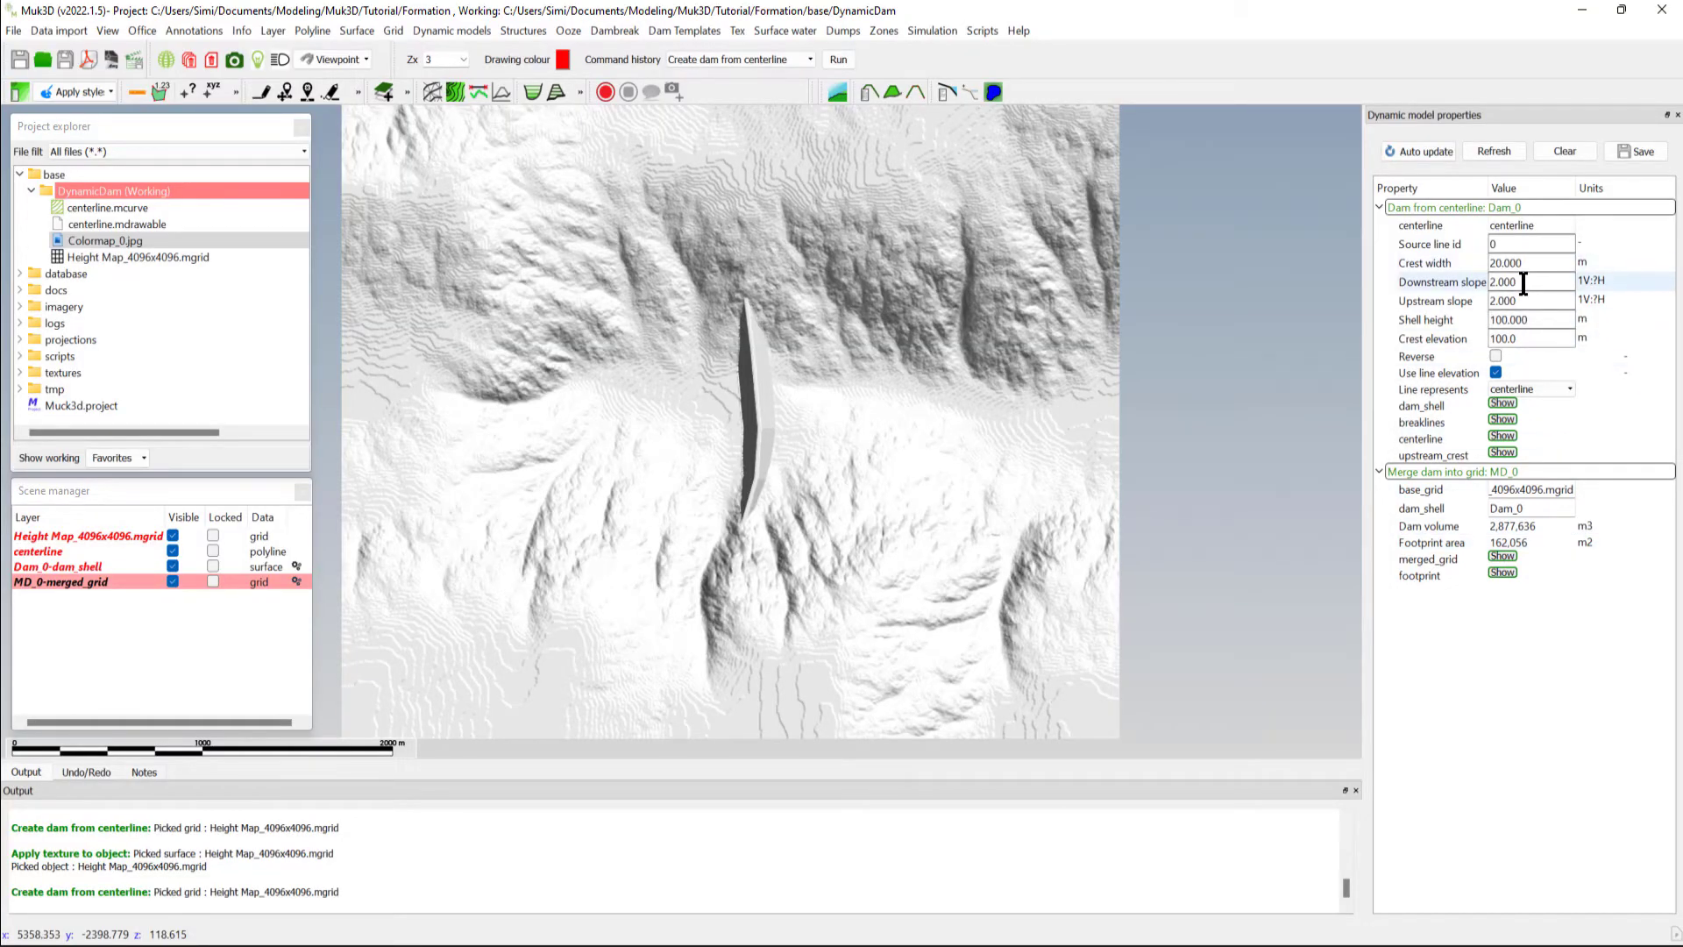
pyautogui.moveTo(1522, 282); pyautogui.dragTo(1491, 282)
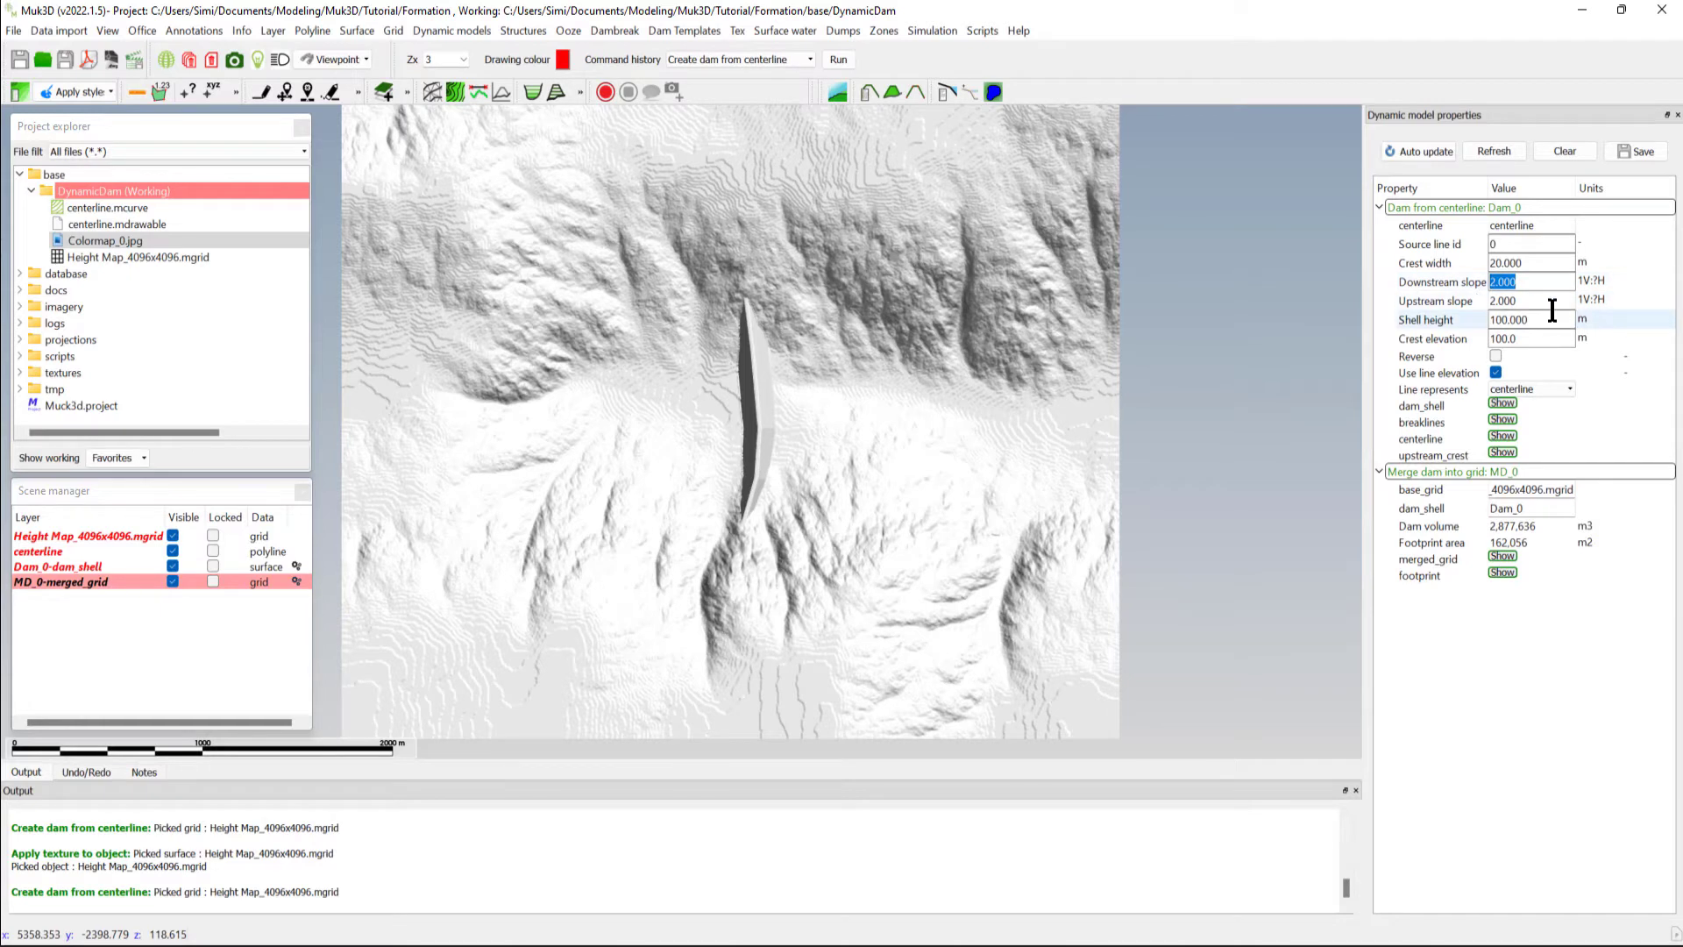
pyautogui.write('4')
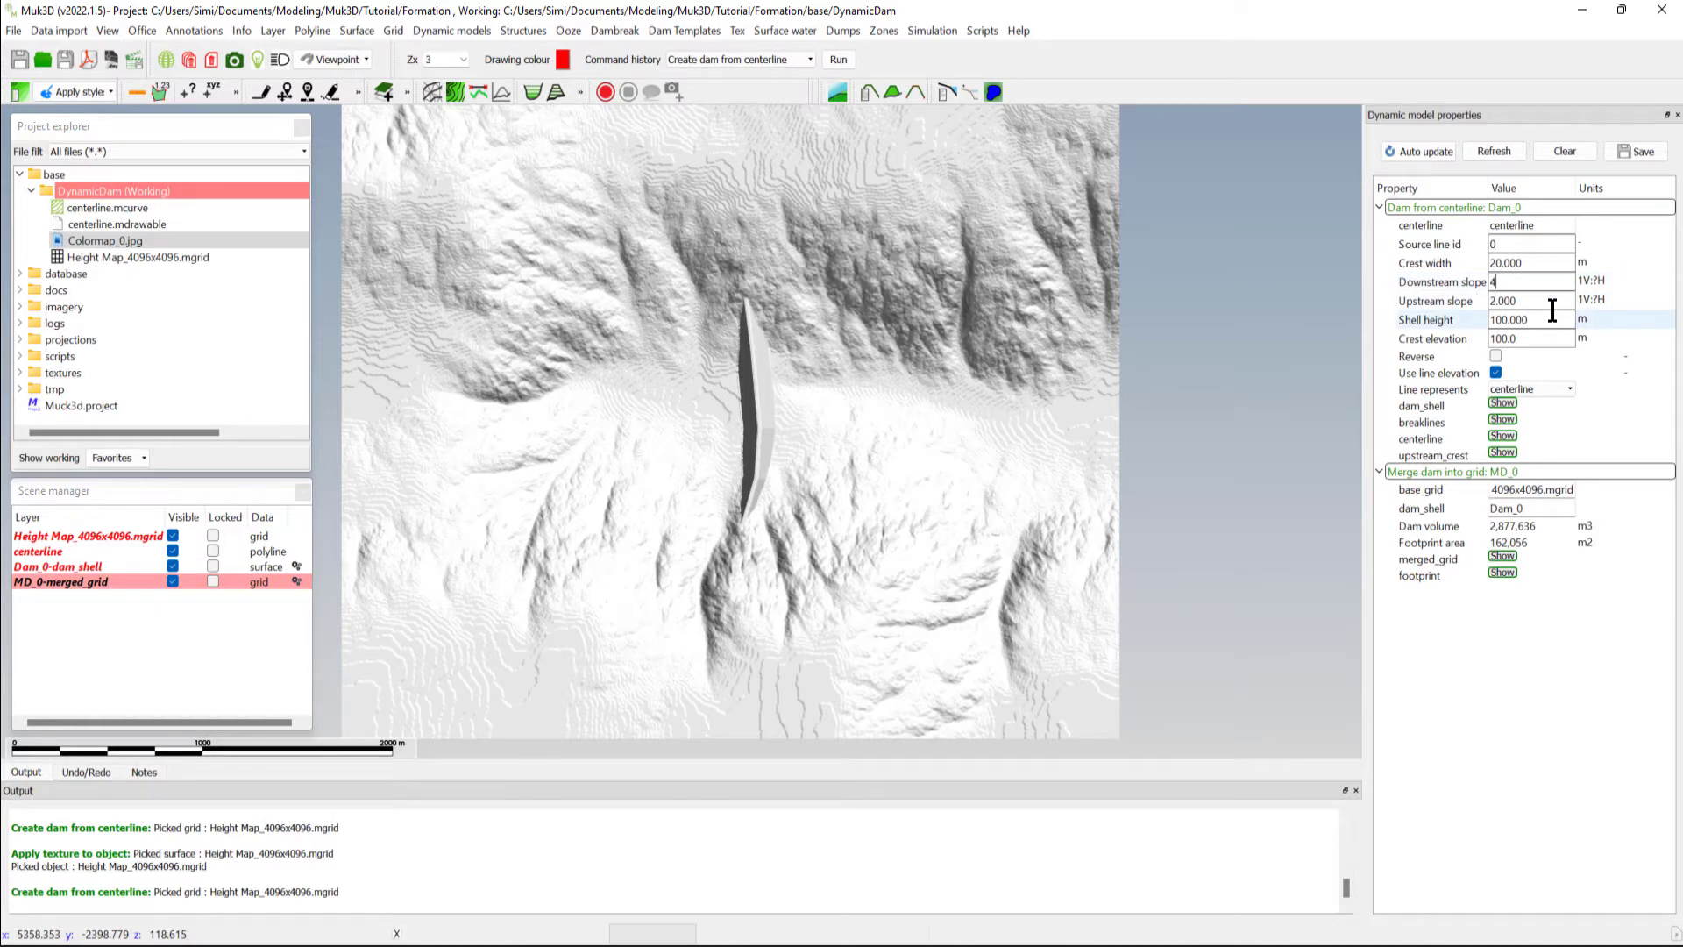
pyautogui.press('Return')
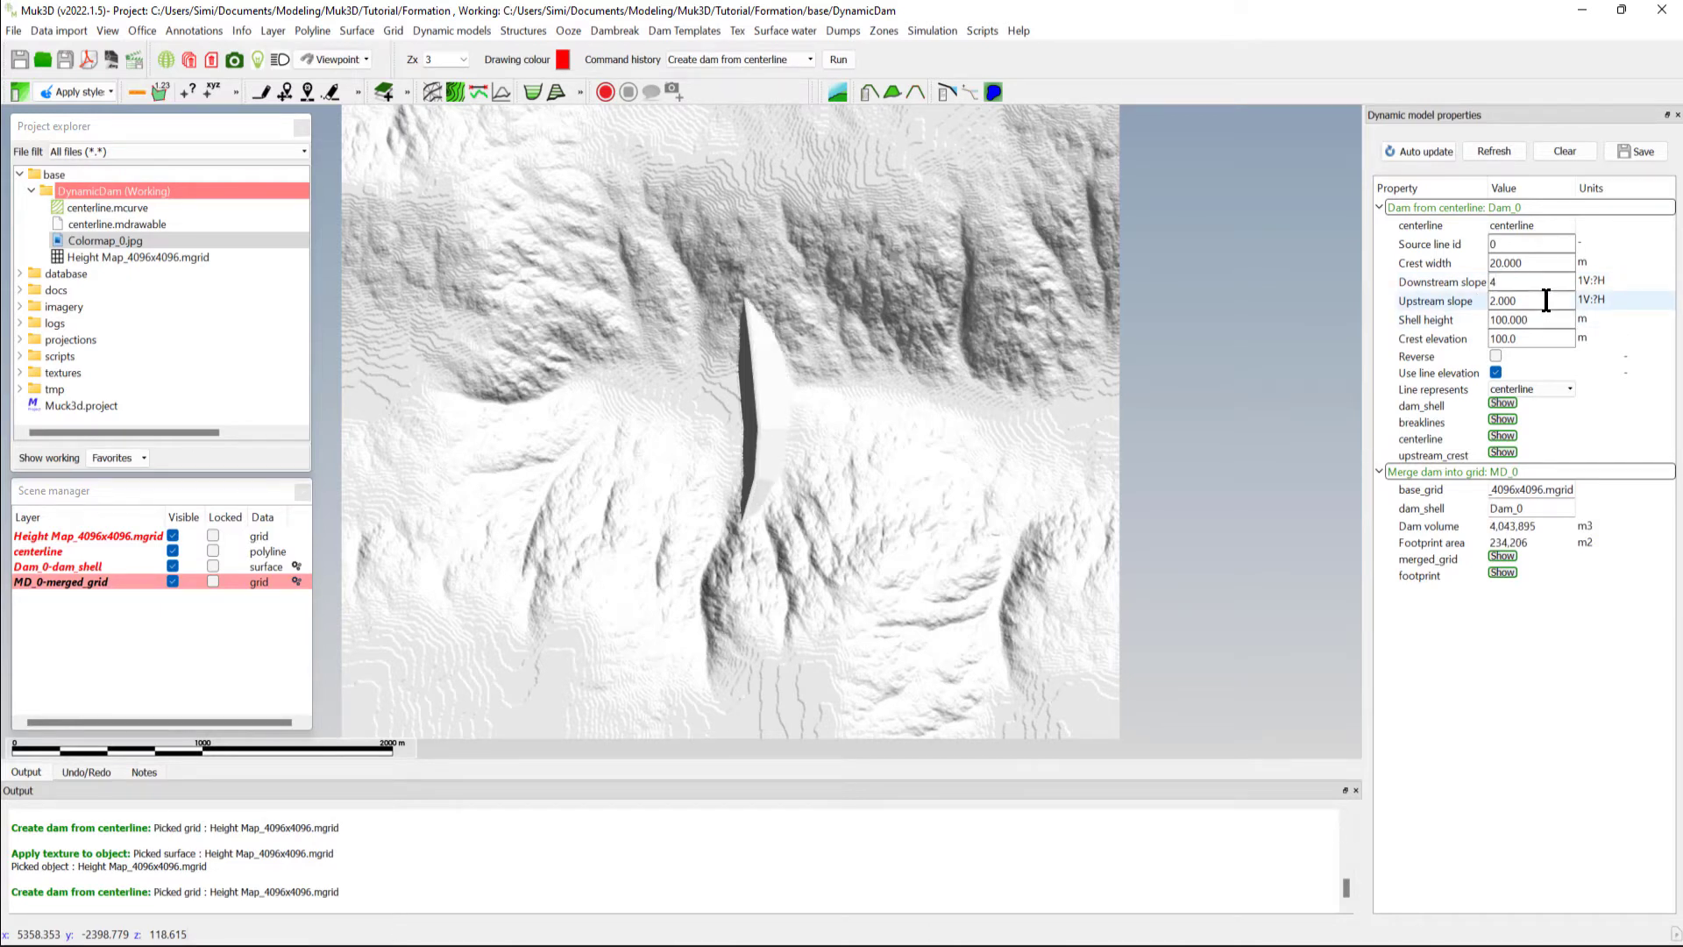
# - Untick Use line elevation and try crest elevations of 60 m then 80 m
pyautogui.doubleClick(1505, 339)
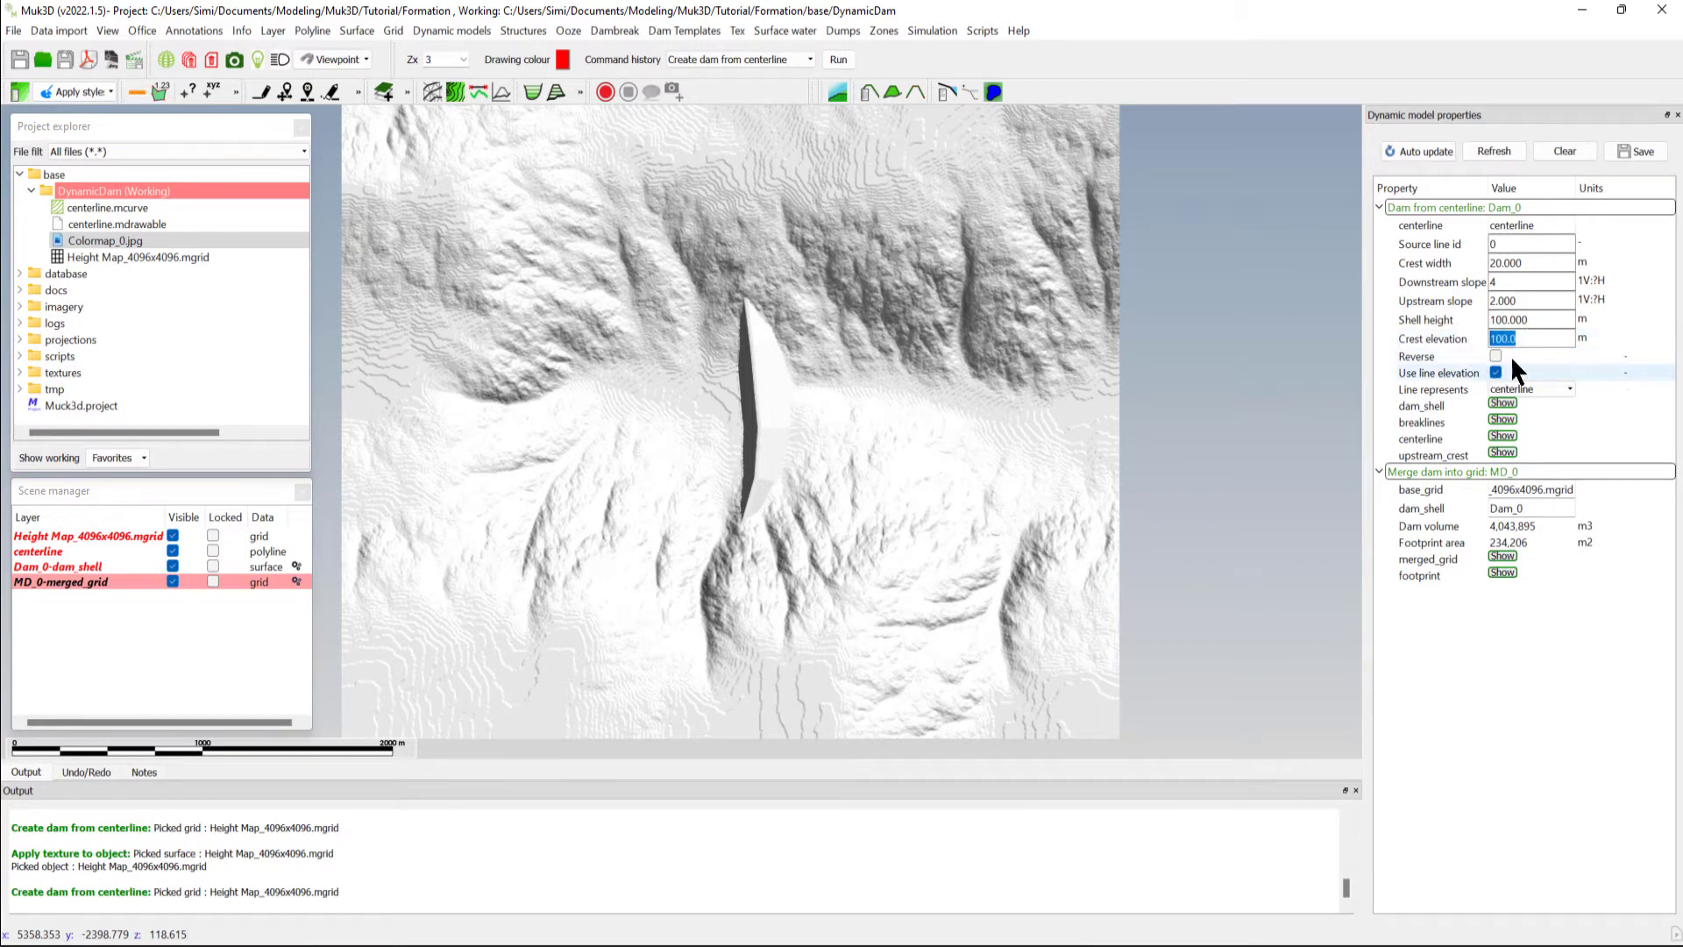
pyautogui.click(1529, 338)
pyautogui.click(1498, 375)
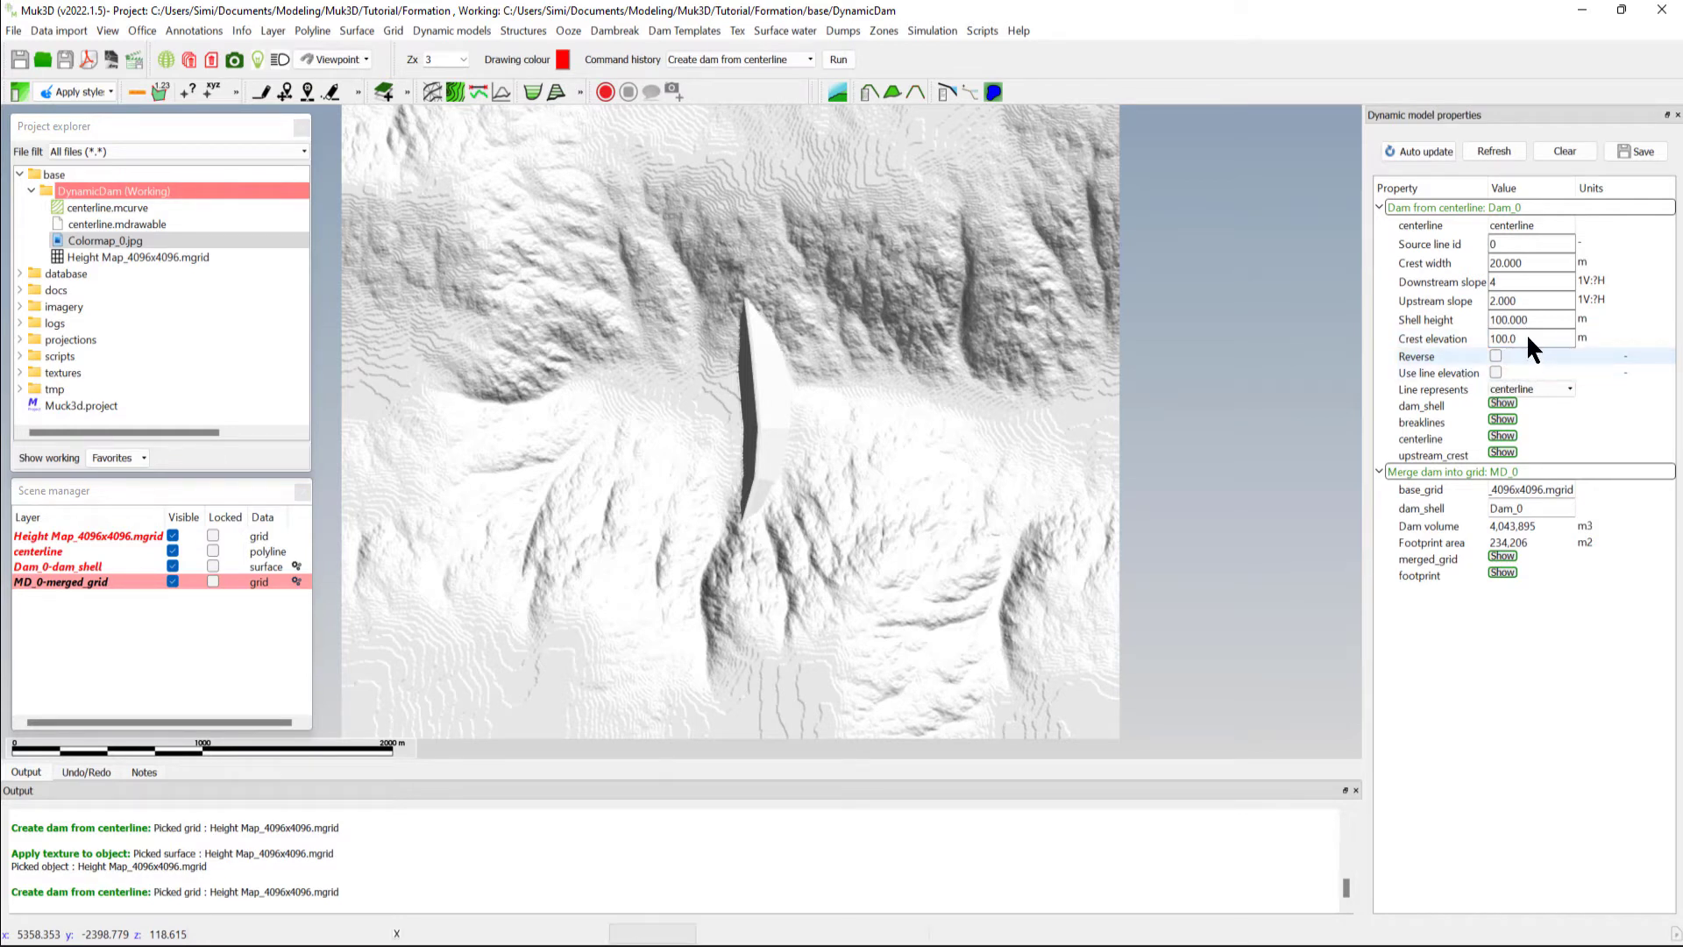
pyautogui.doubleClick(1527, 338)
pyautogui.write('60')
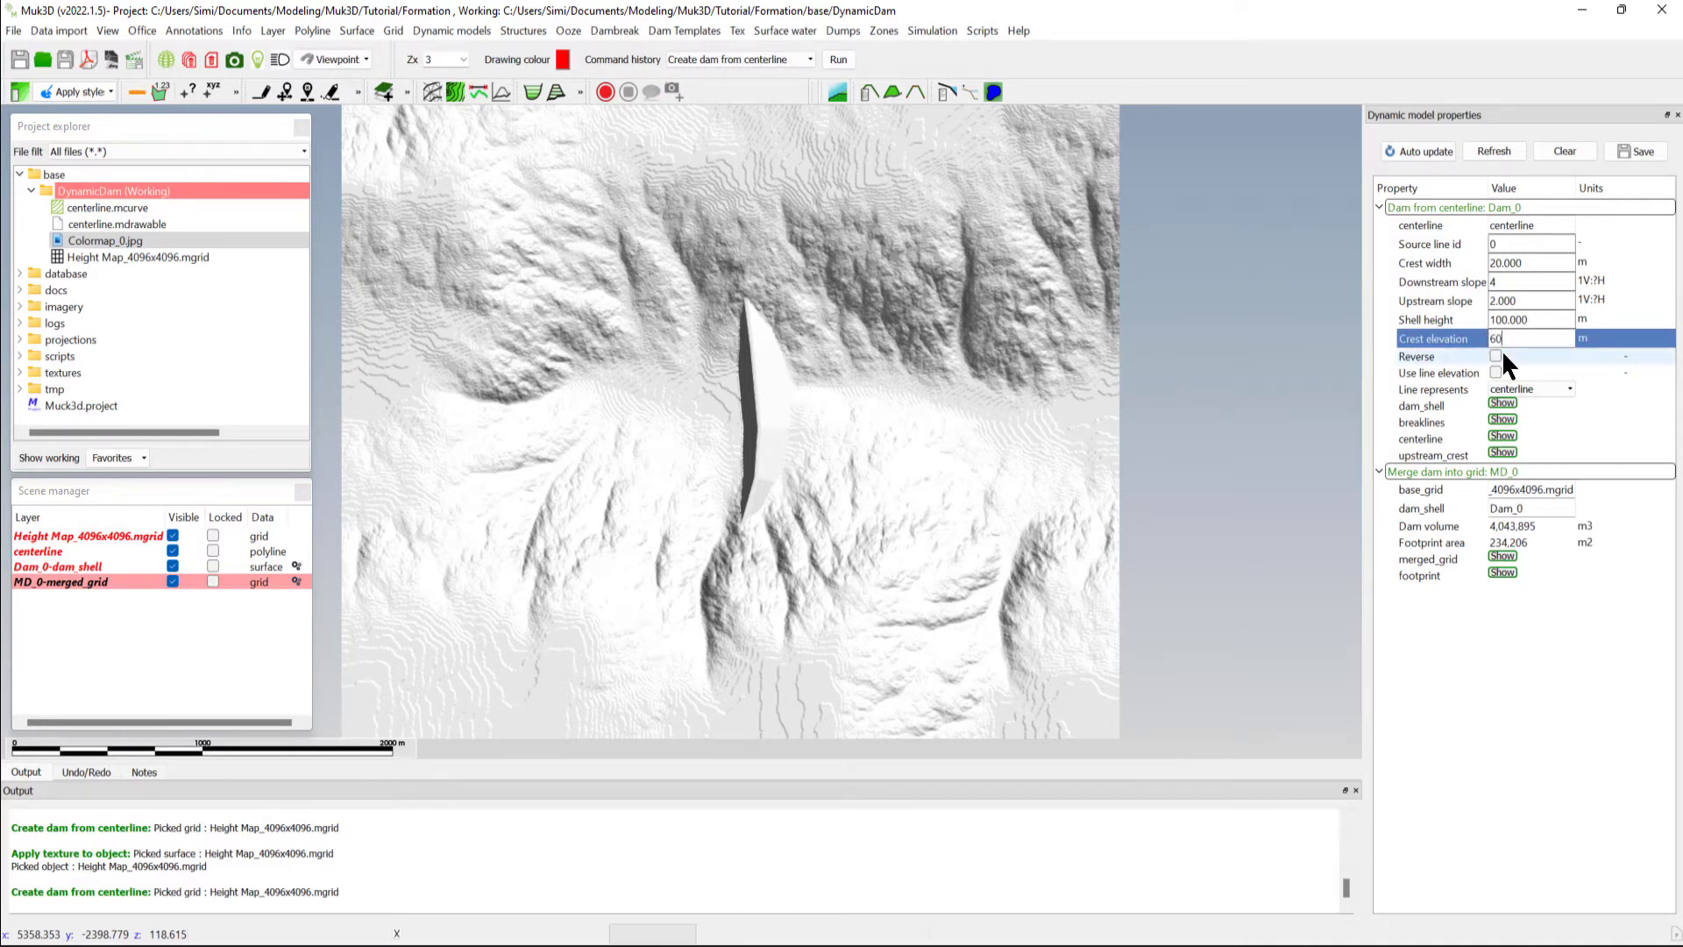
pyautogui.press('Return')
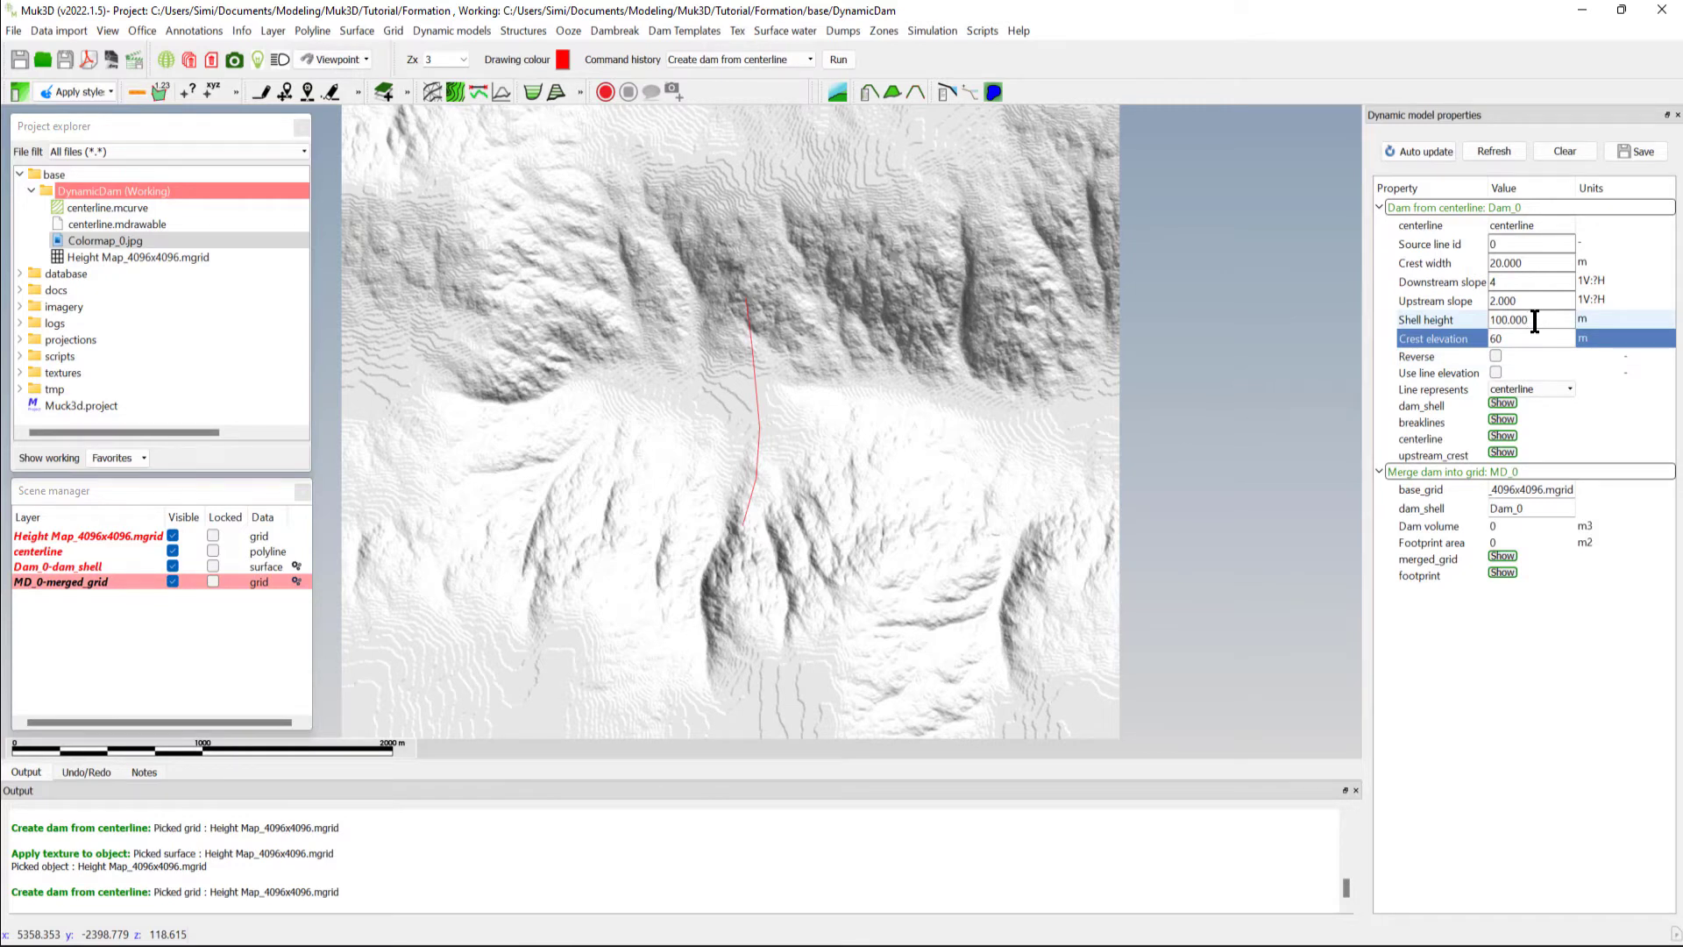
pyautogui.doubleClick(1518, 340)
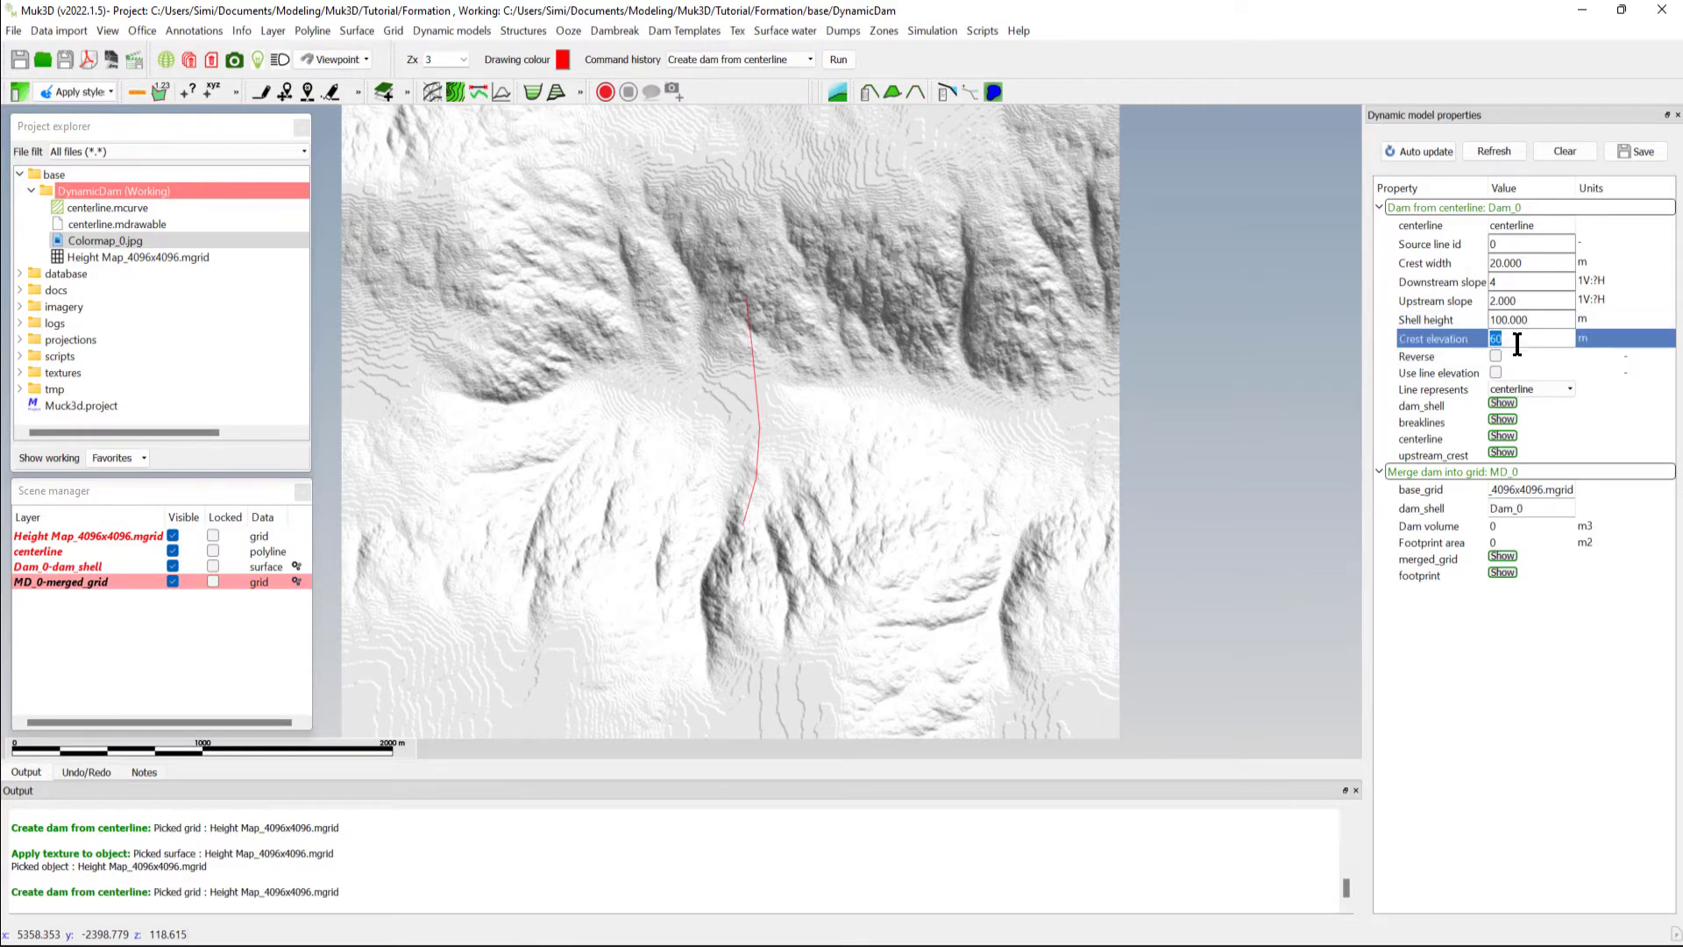
pyautogui.write('80')
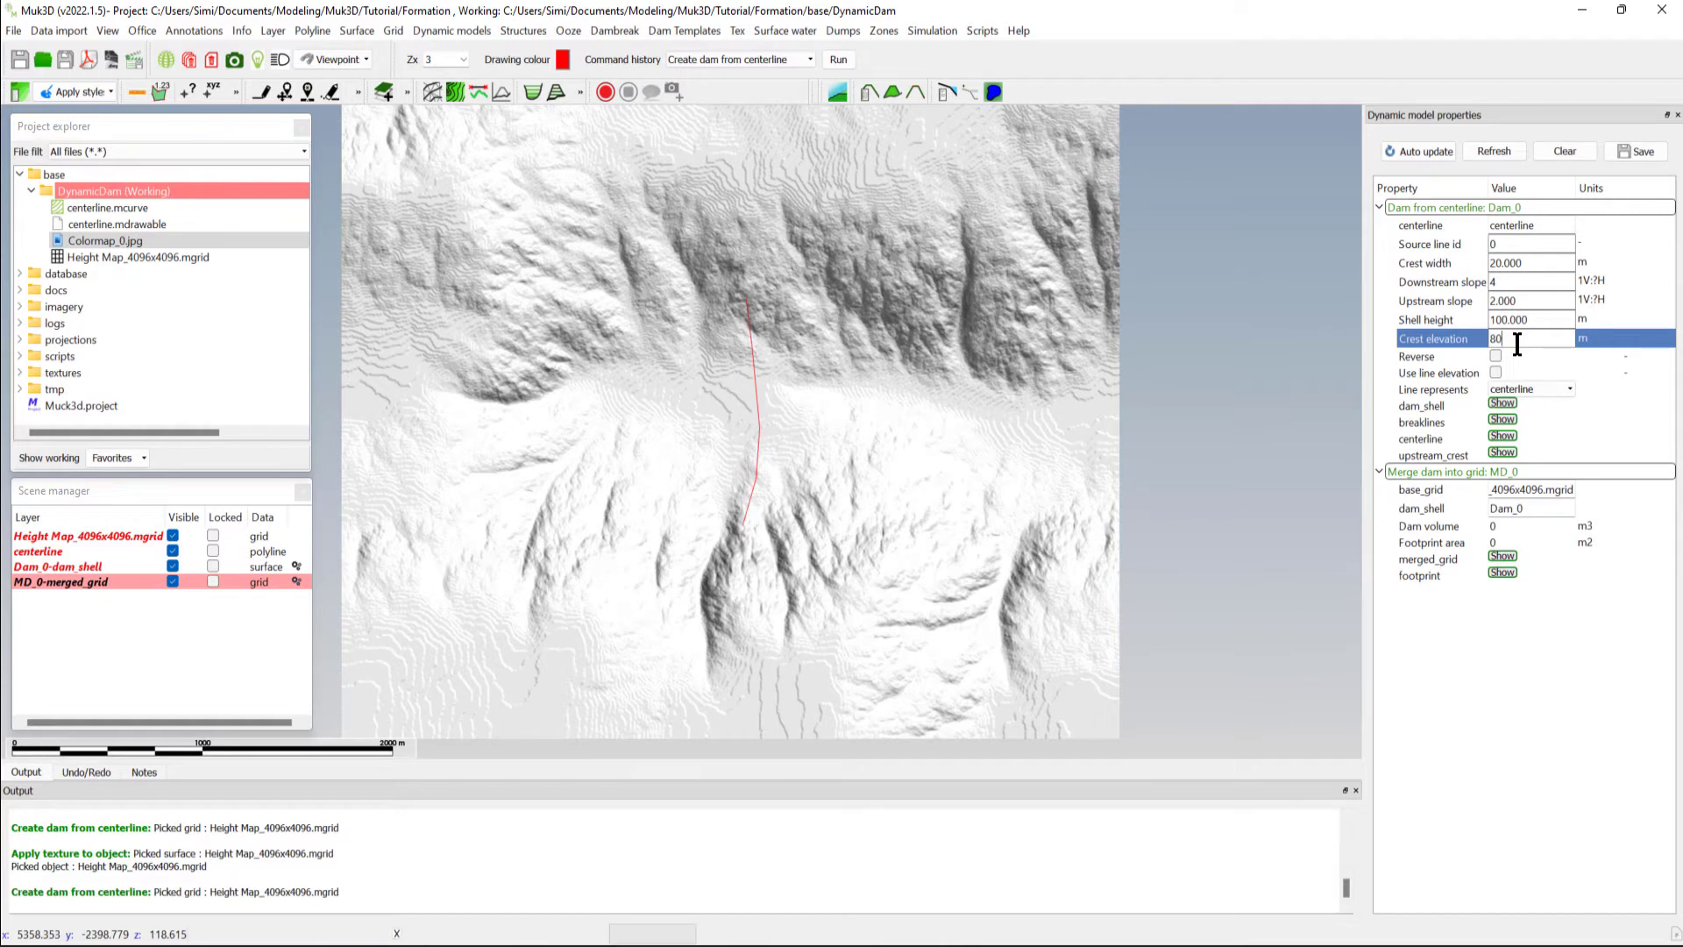
pyautogui.press('Return')
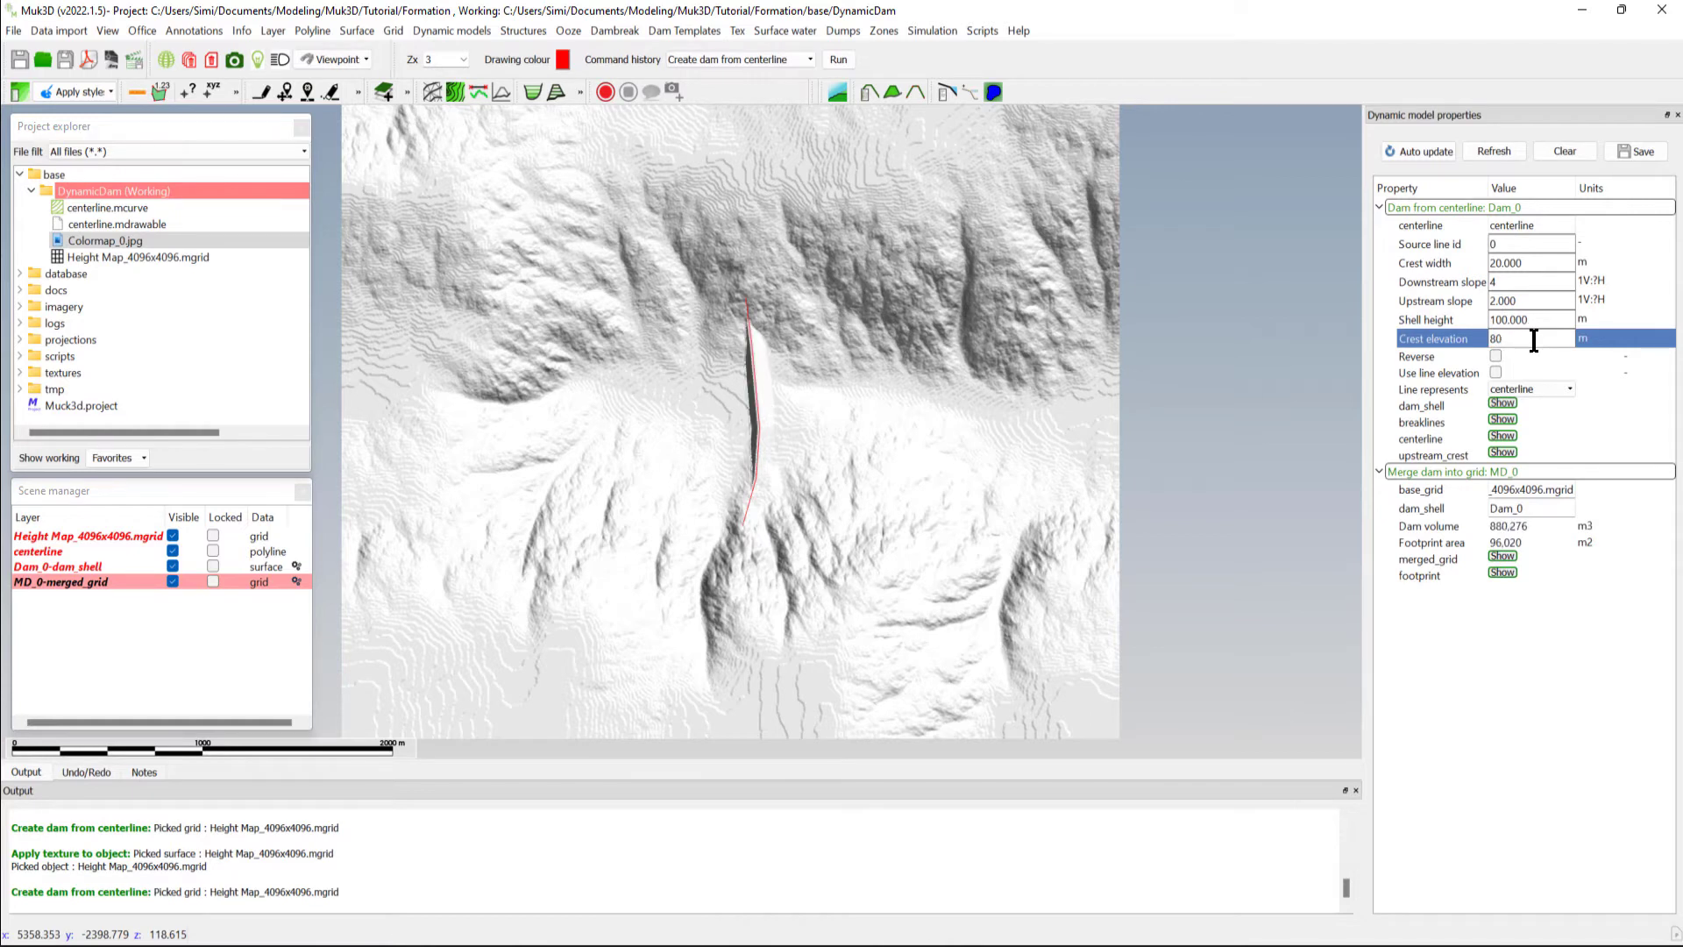
# - Try a 110 m crest, then settle the dam crest elevation at 100 m
pyautogui.doubleClick(1500, 338)
pyautogui.write('110')
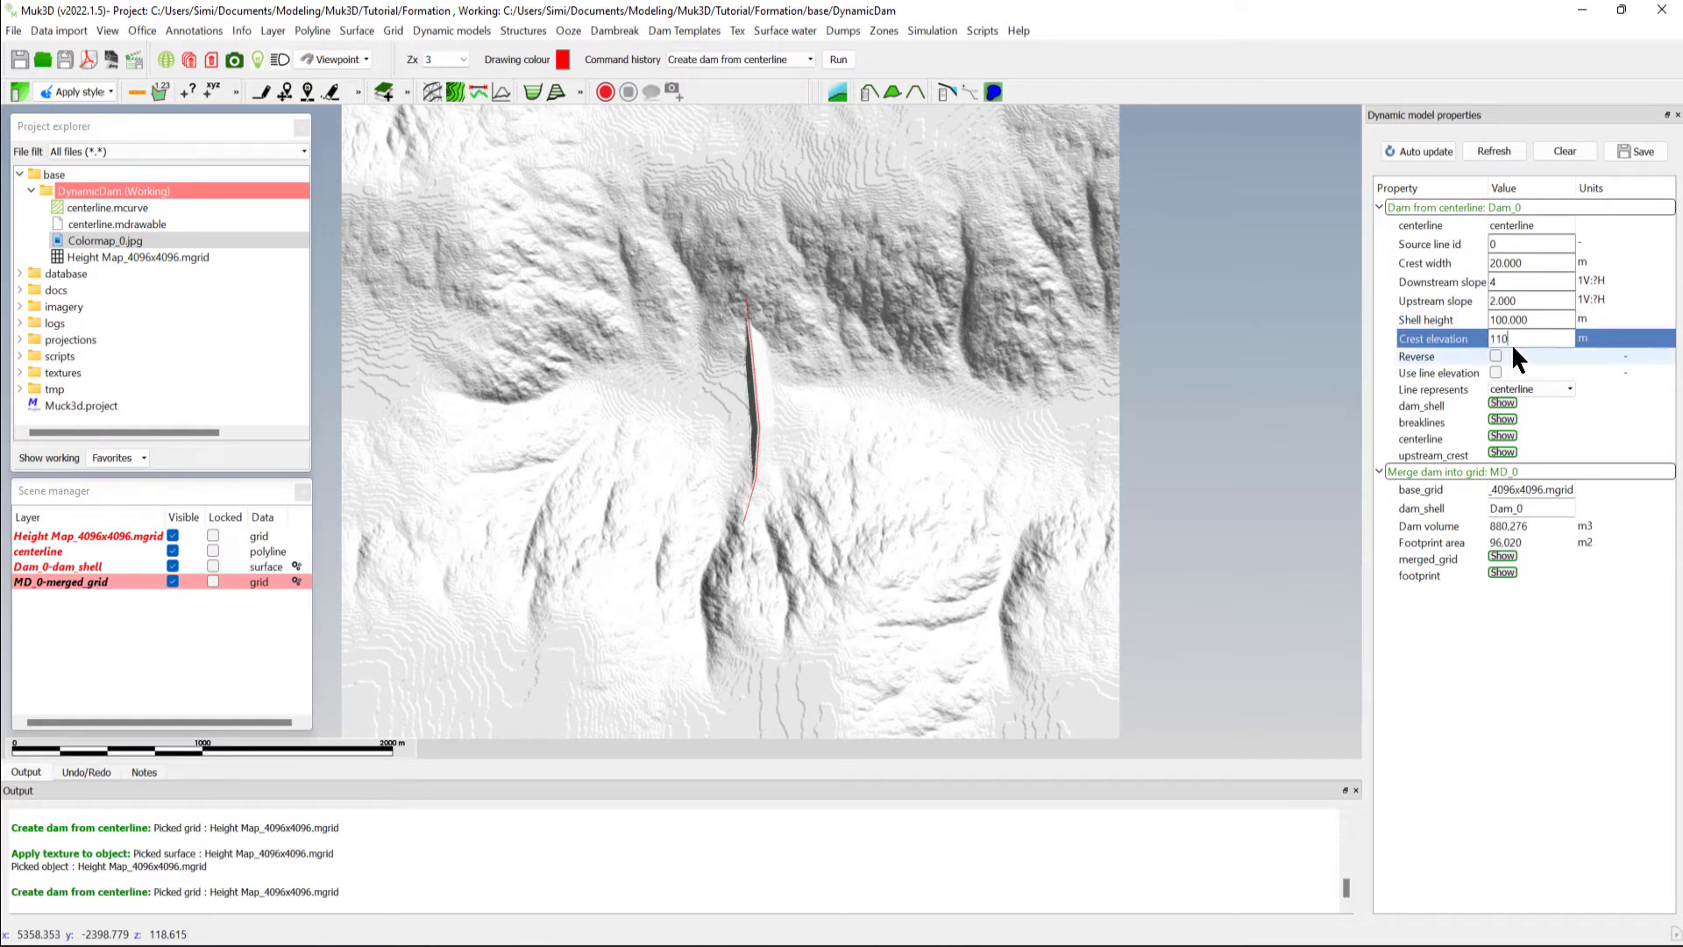
pyautogui.press('Return')
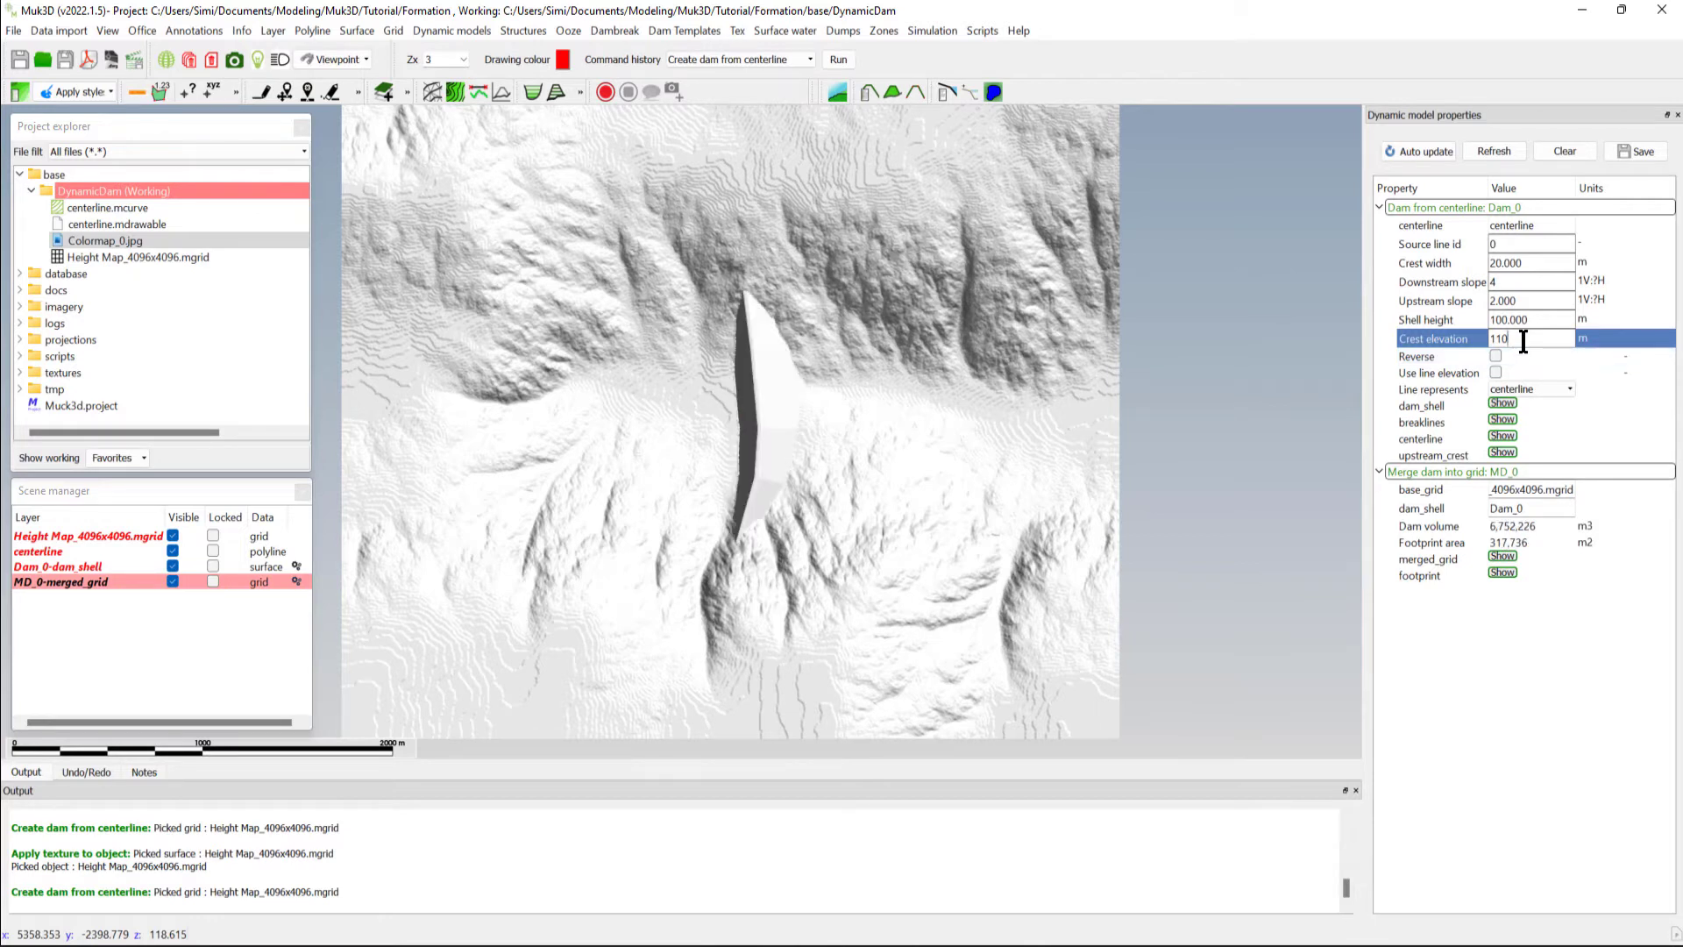
pyautogui.moveTo(1525, 341); pyautogui.dragTo(1455, 329)
pyautogui.write('100')
pyautogui.press('Return')
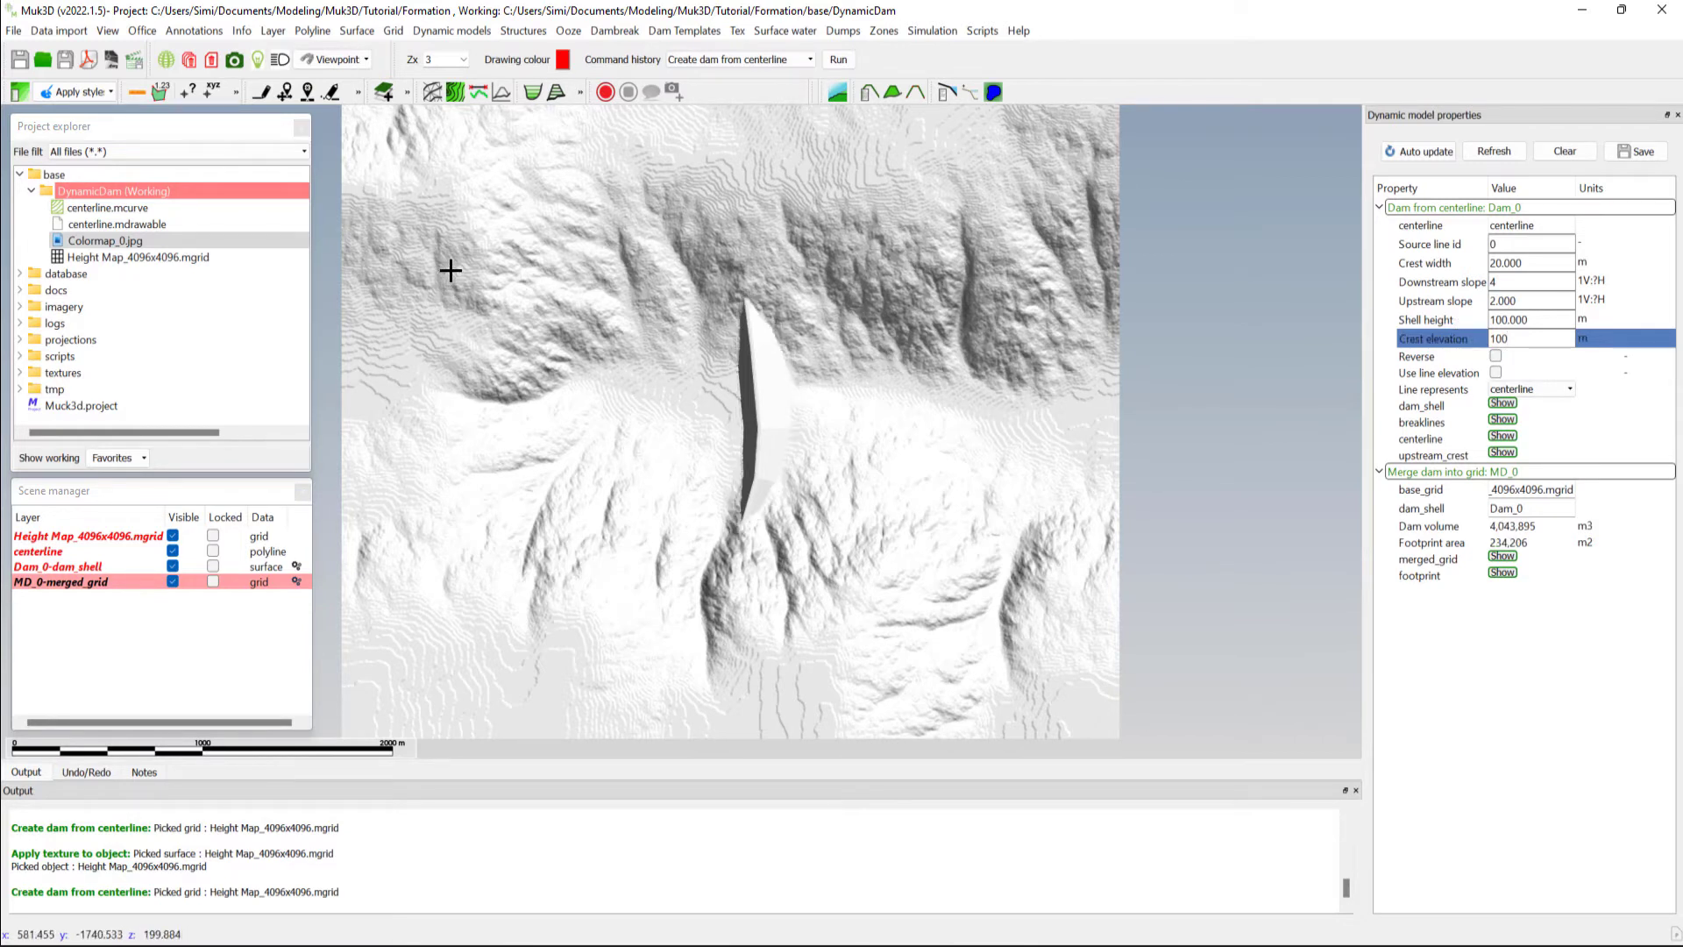
pyautogui.click(290, 95)
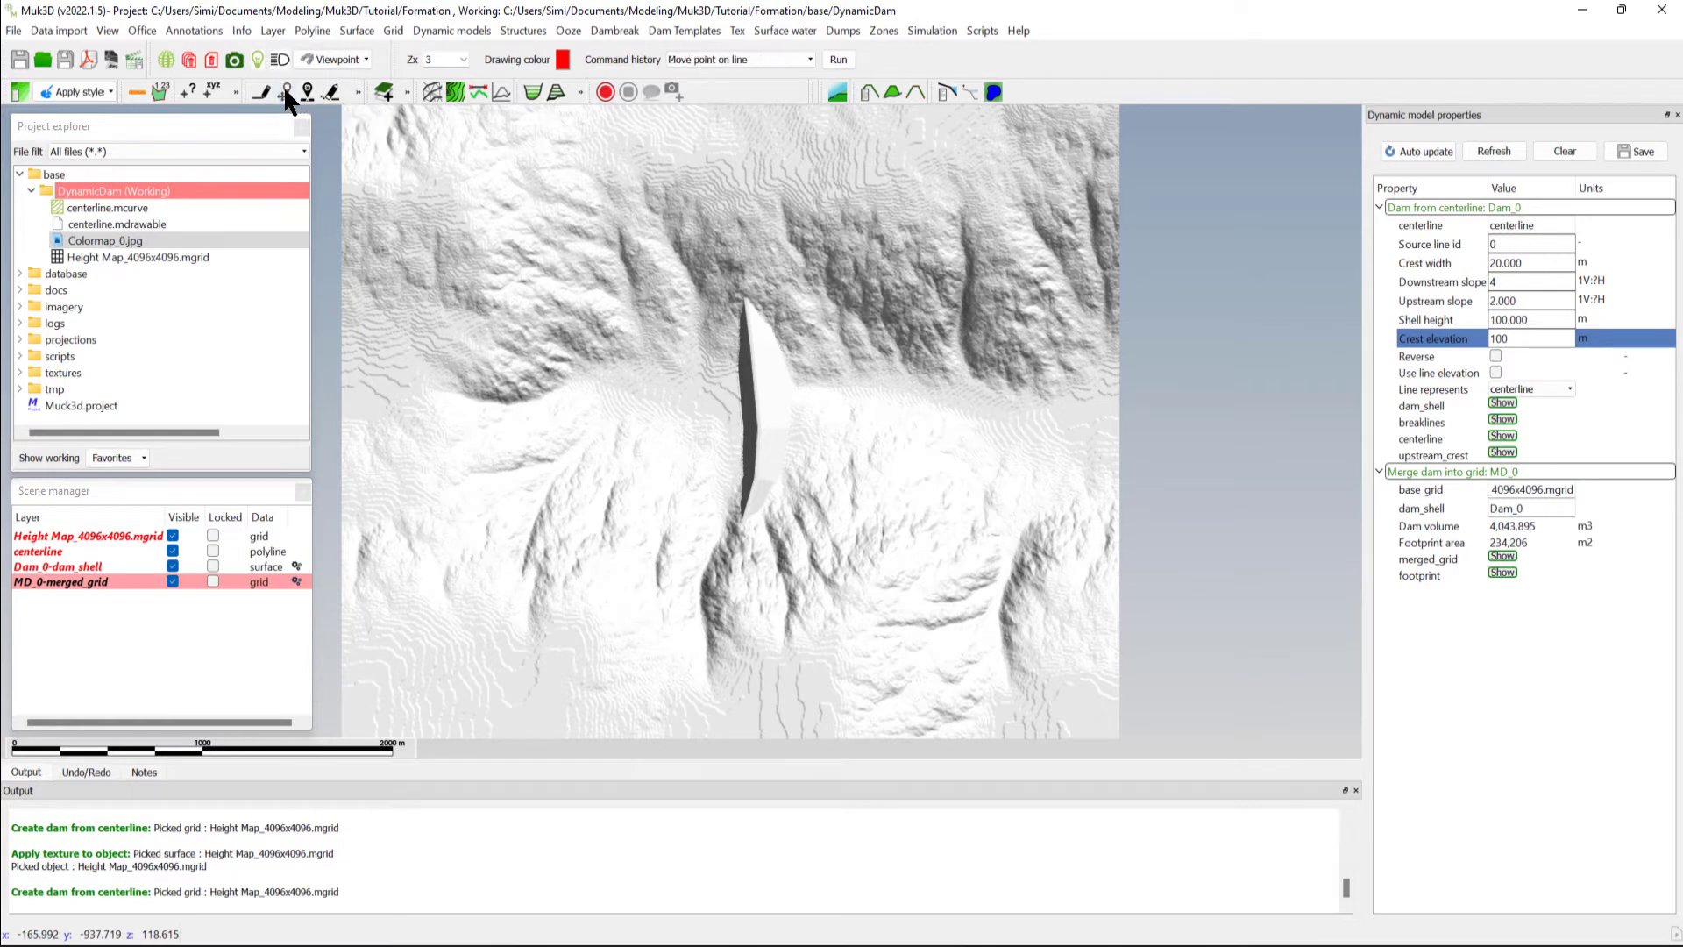
# - Move two centerline points to reshape it and rebuild the dam (4,162,771 m3)
pyautogui.click(754, 366)
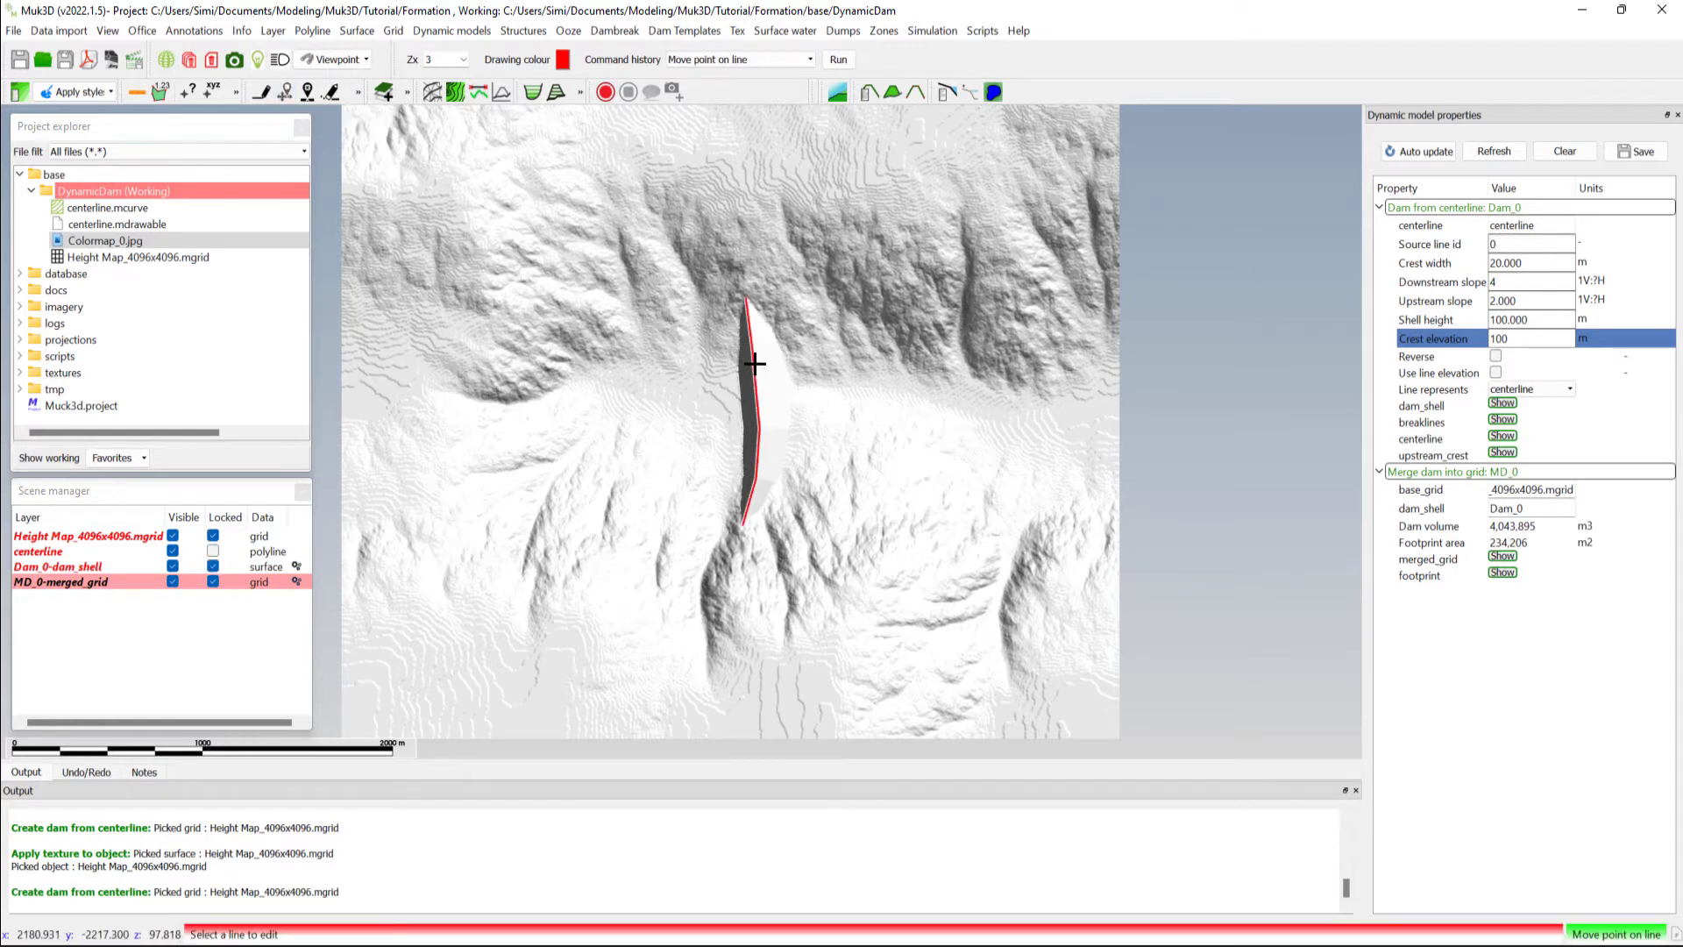
pyautogui.click(753, 366)
pyautogui.moveTo(754, 392); pyautogui.dragTo(763, 342)
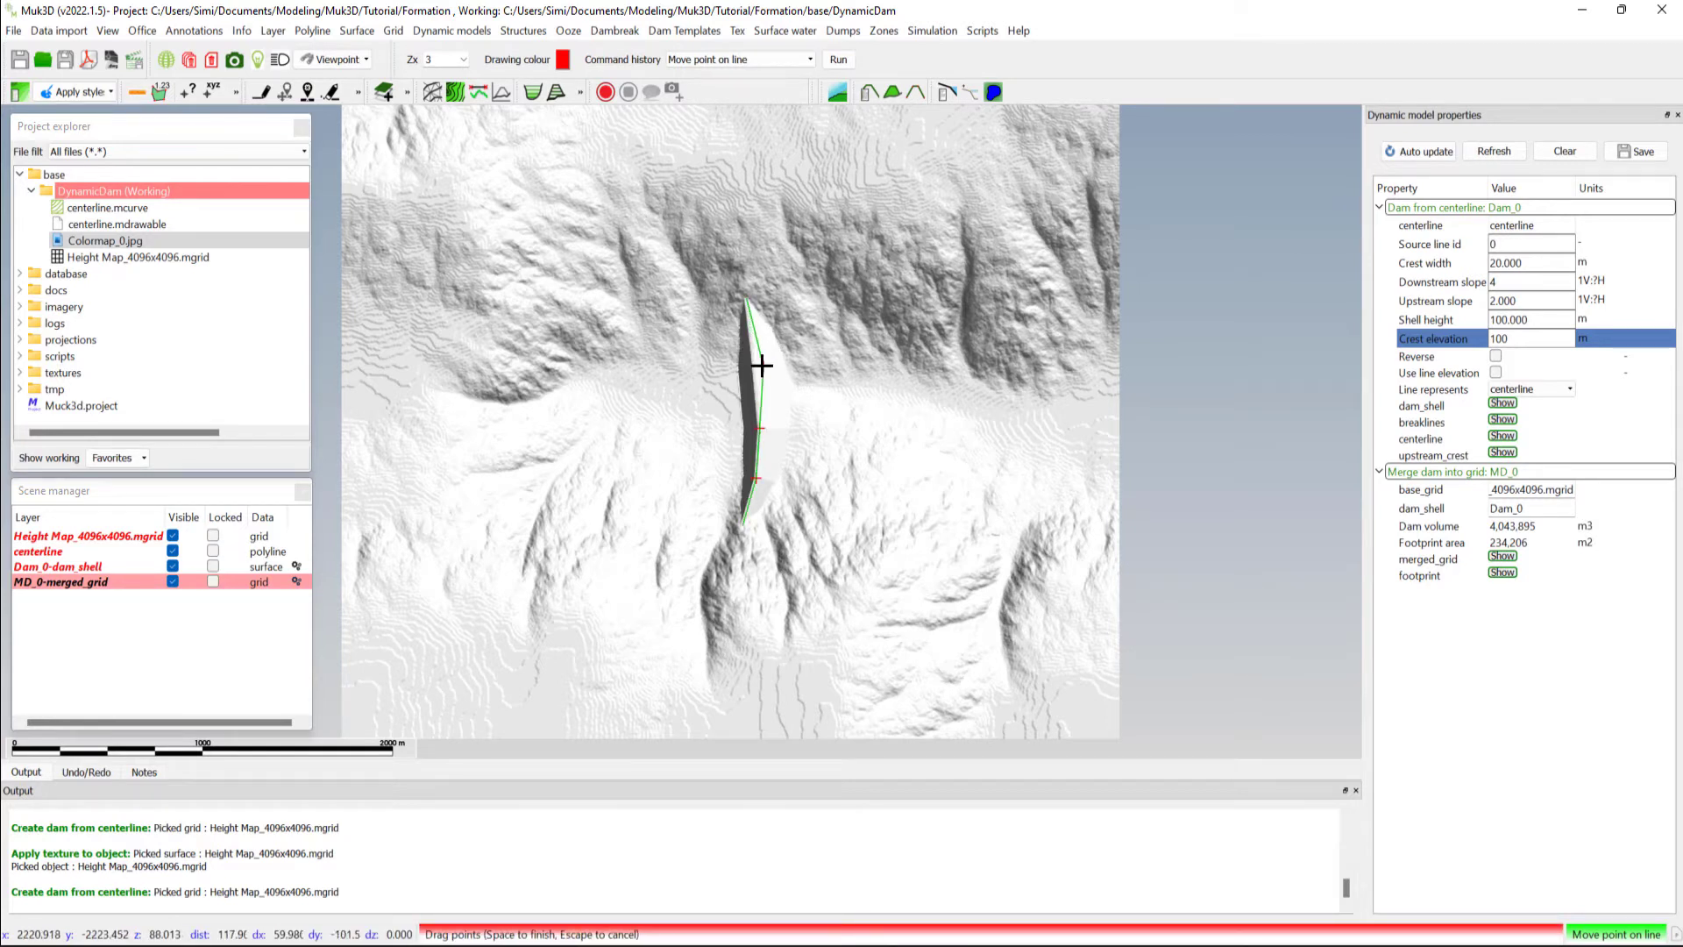
pyautogui.moveTo(763, 422); pyautogui.dragTo(760, 484)
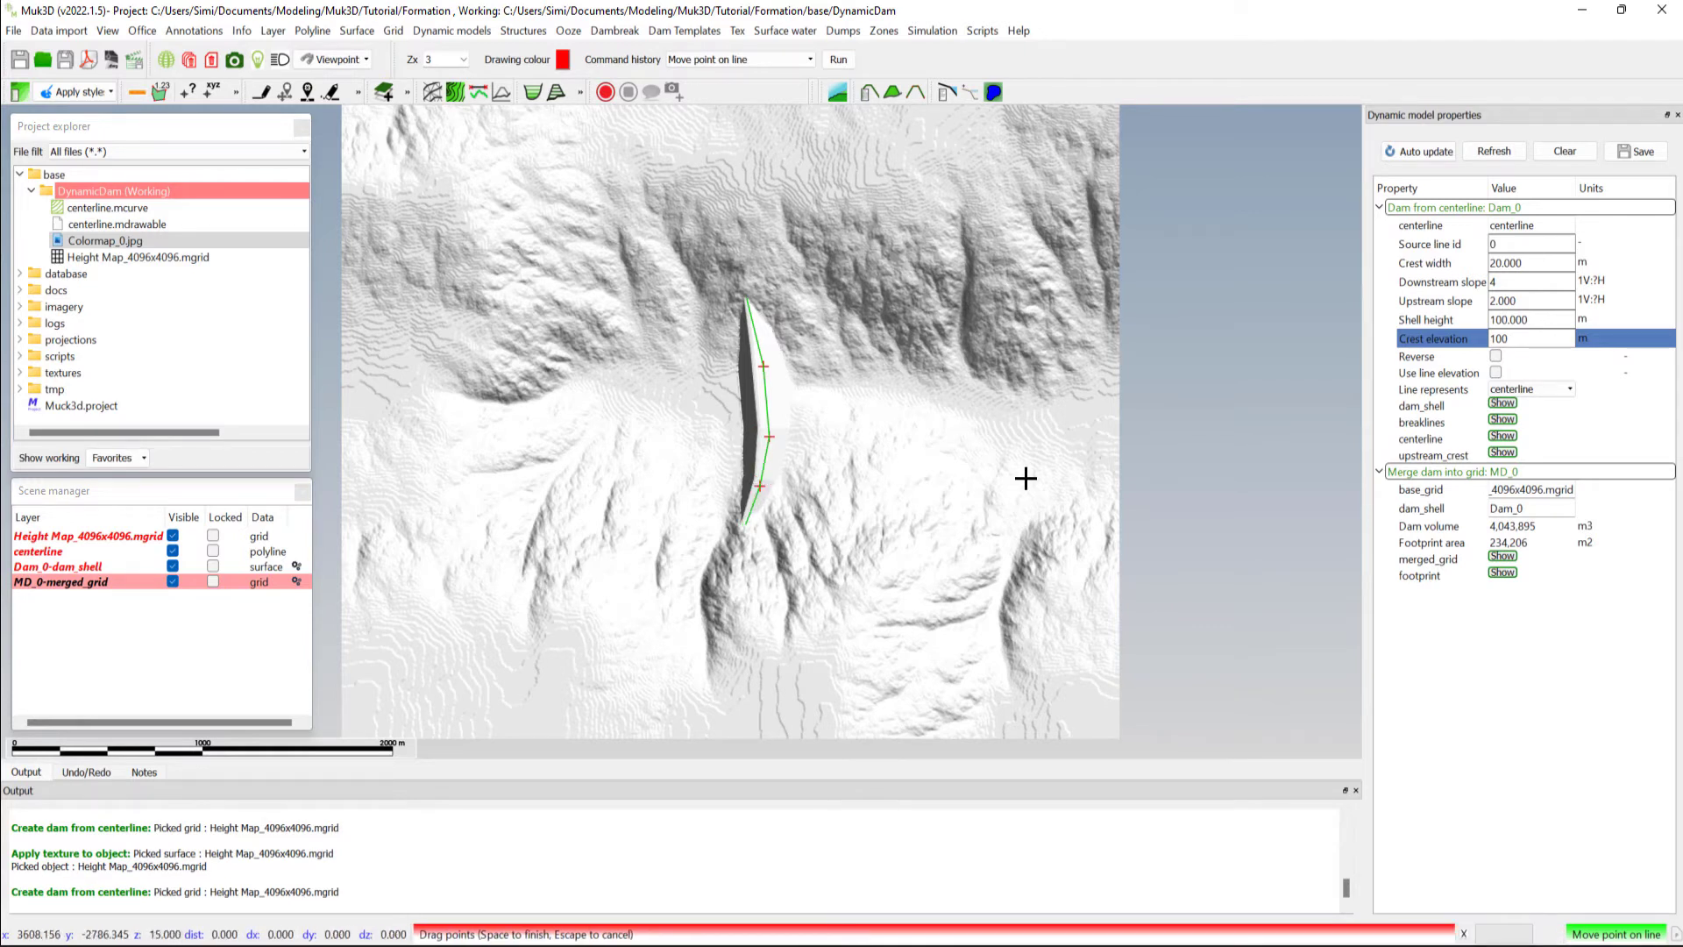
pyautogui.press('space')
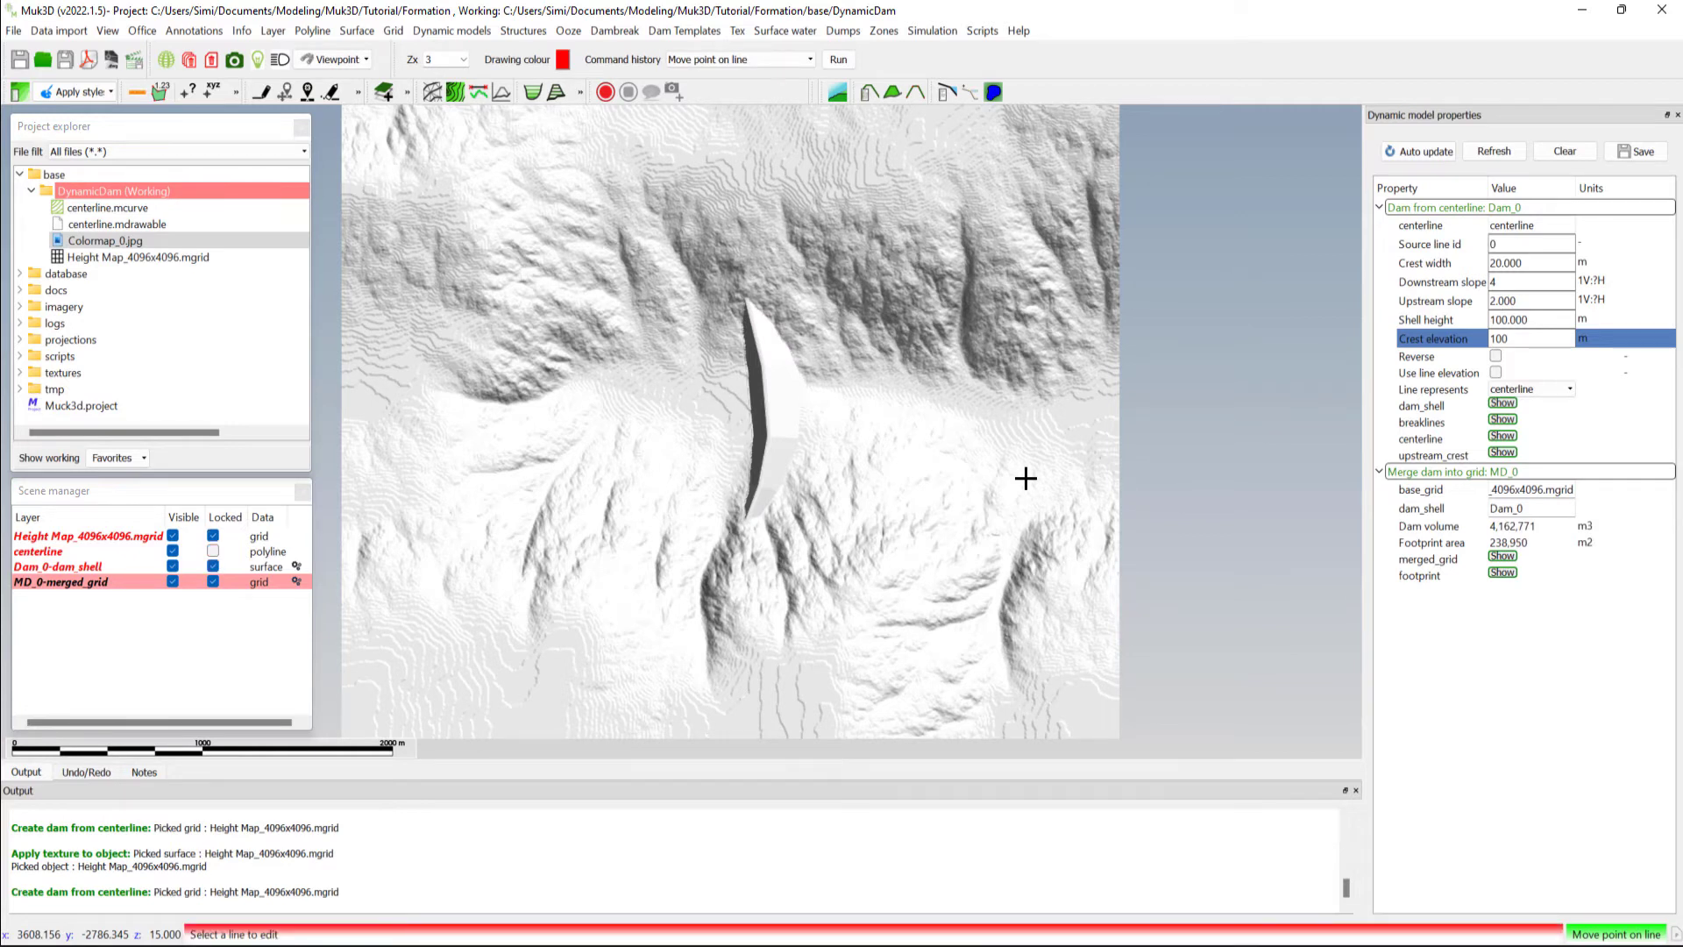
pyautogui.press('Escape')
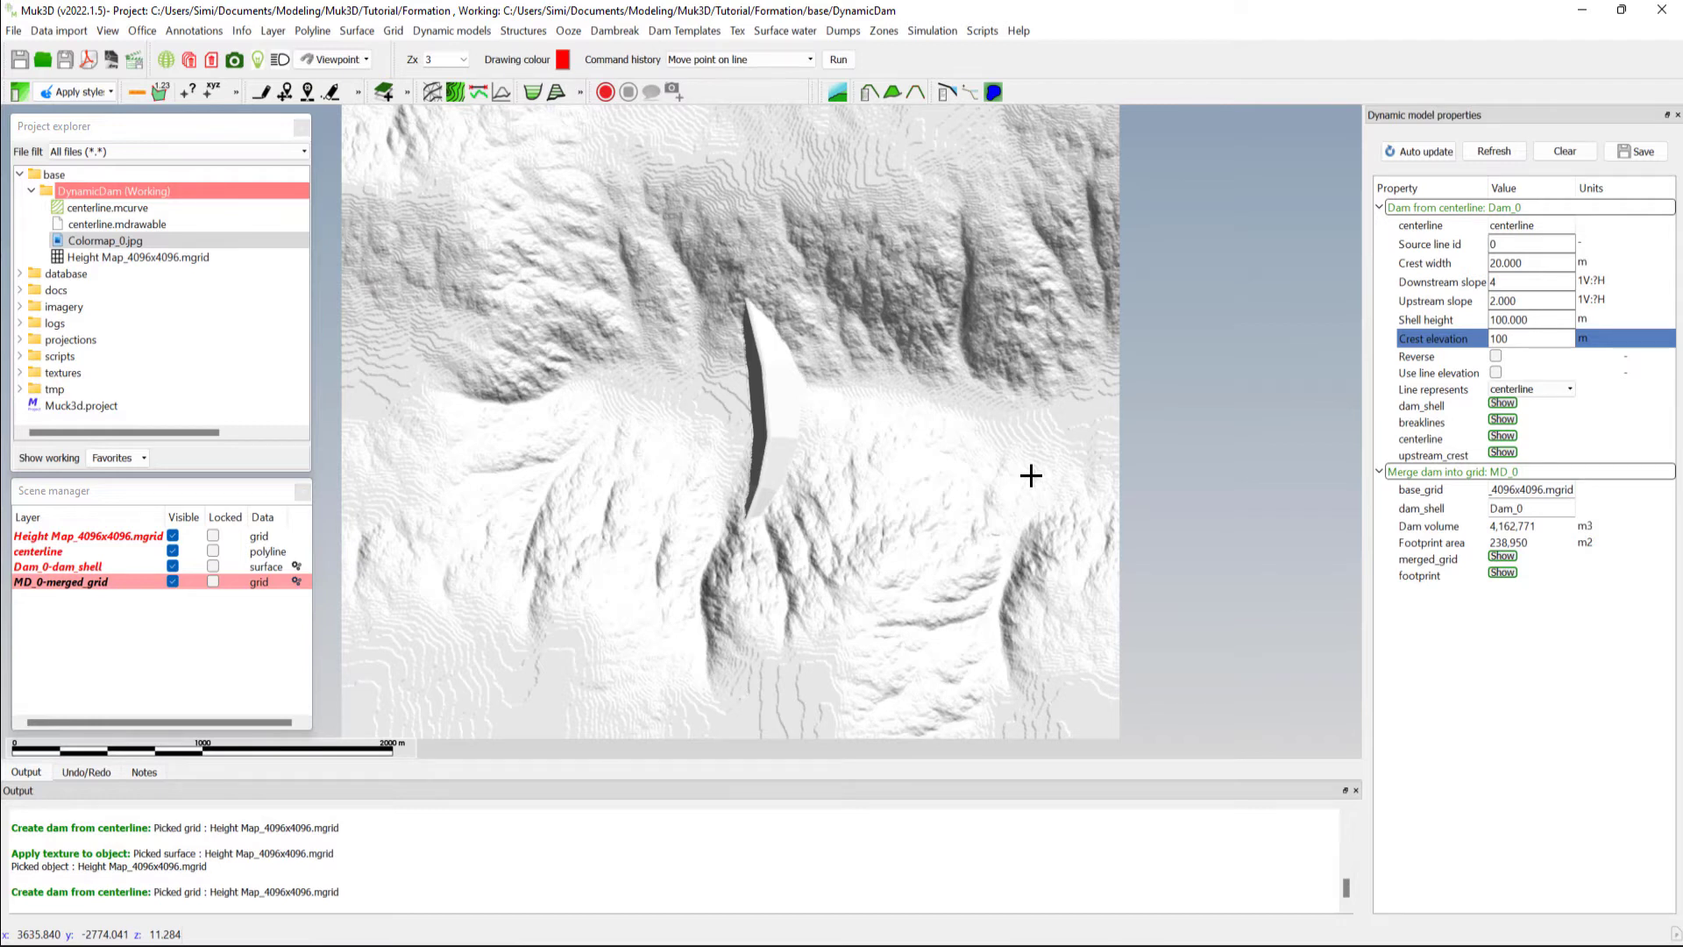
# - Add a dynamic pond by elevation connected to MD_0: merged_grid
pyautogui.click(440, 26)
pyautogui.moveTo(500, 207)
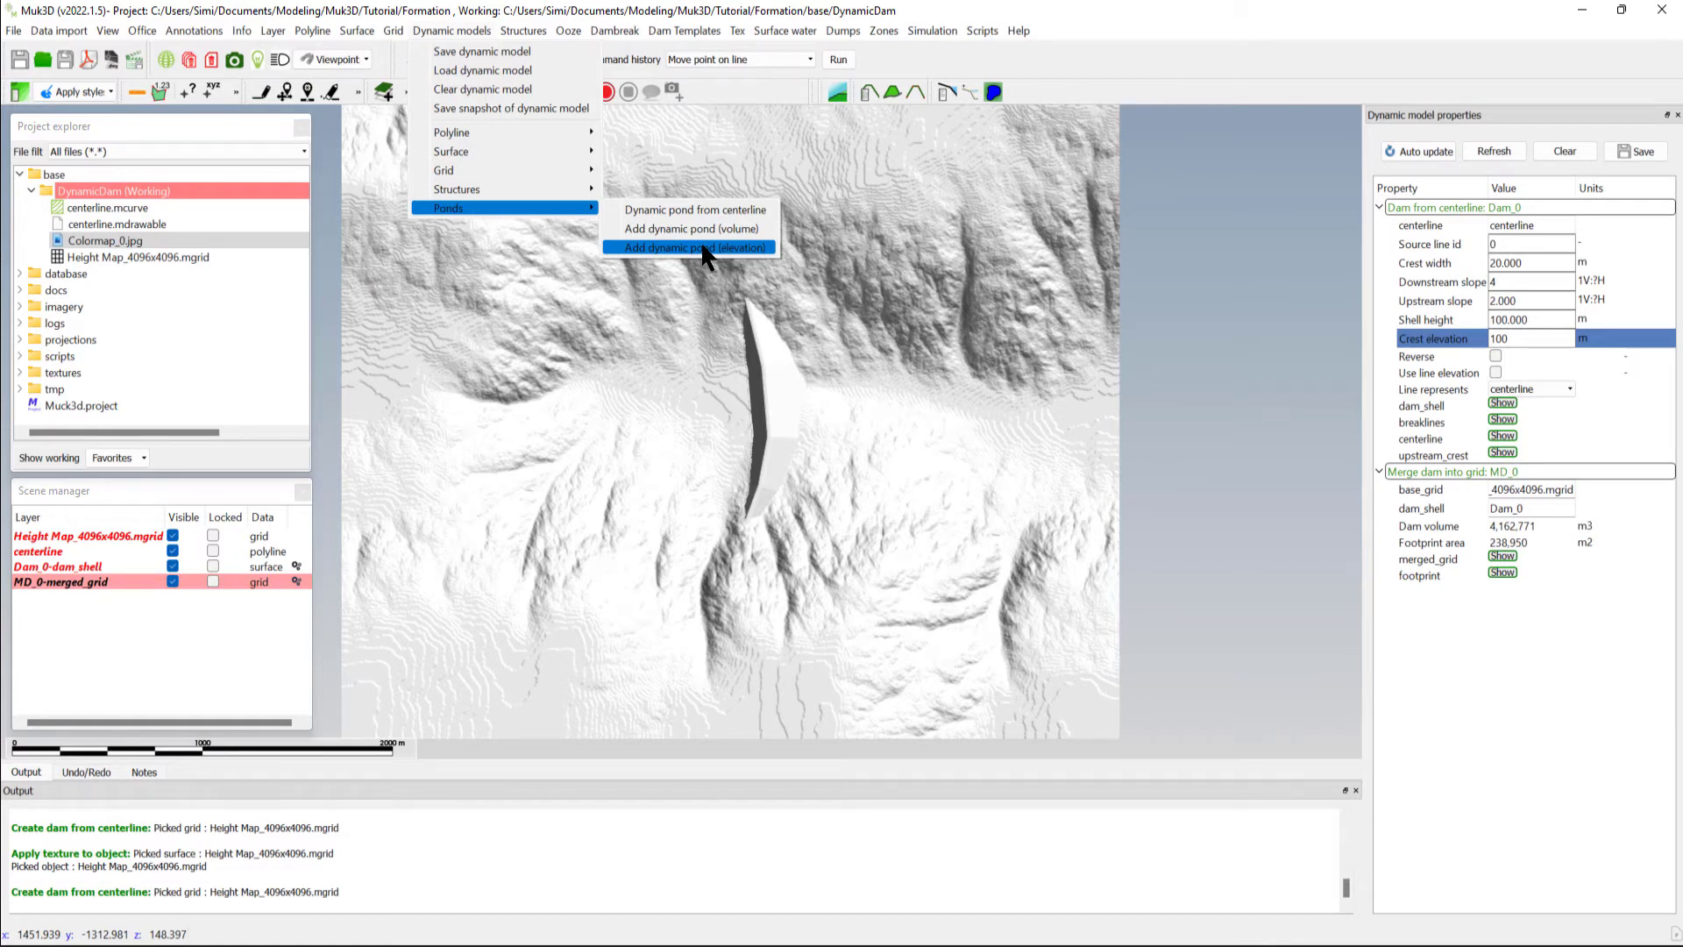
pyautogui.click(705, 249)
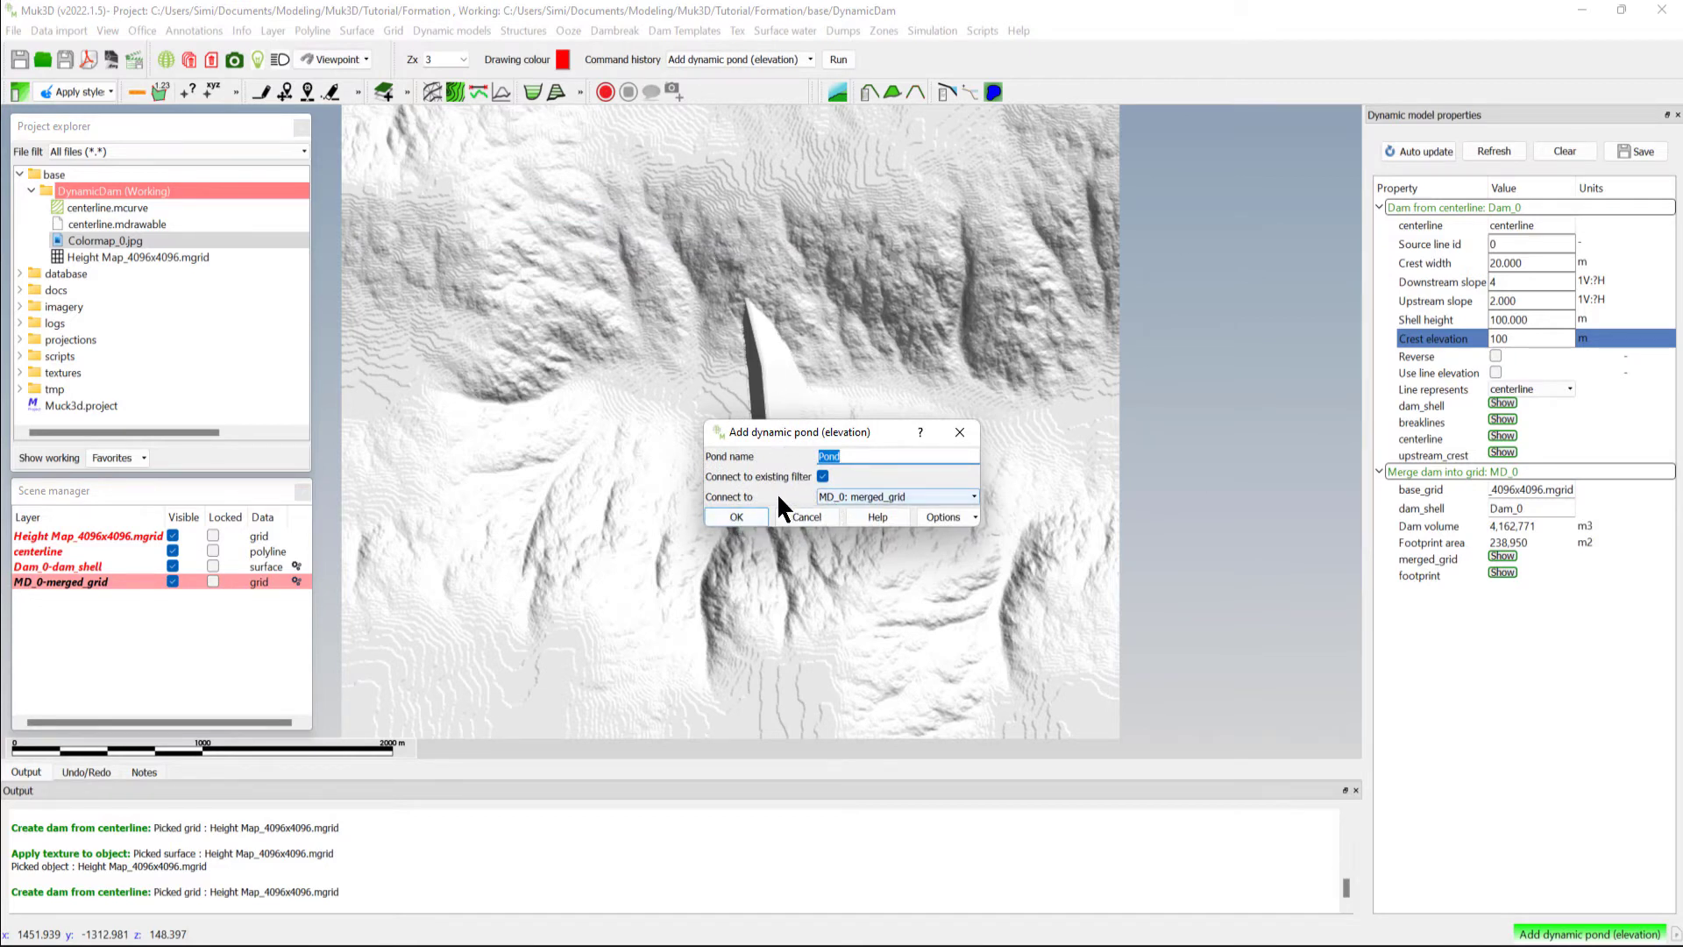
pyautogui.click(853, 496)
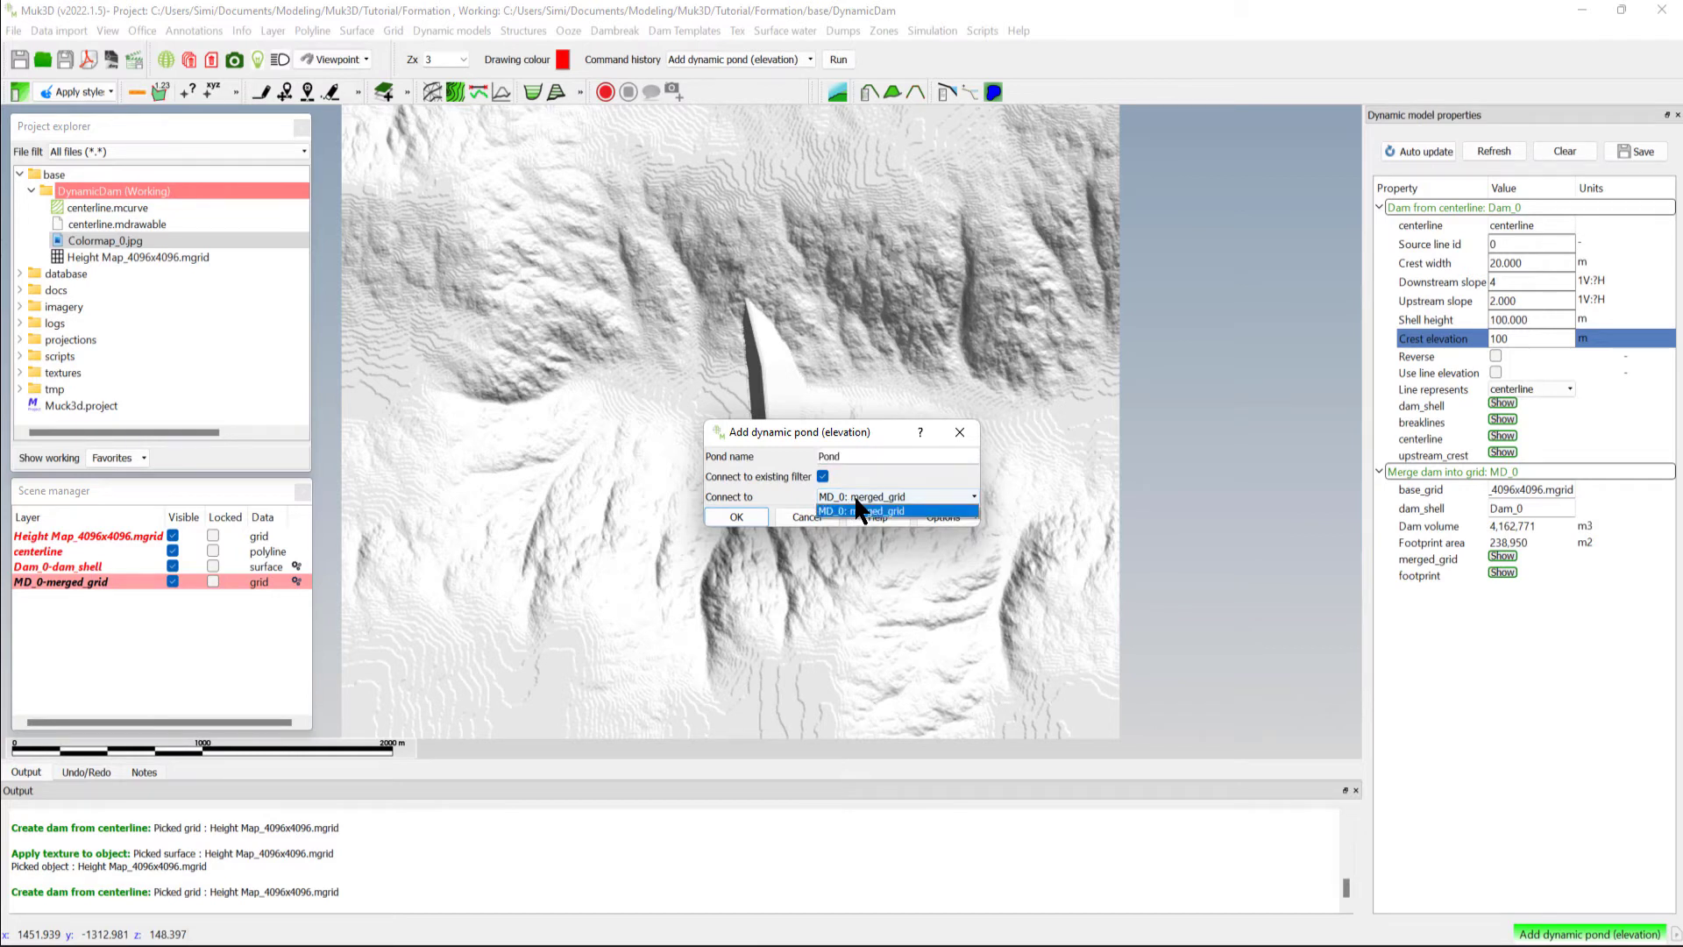
pyautogui.click(853, 510)
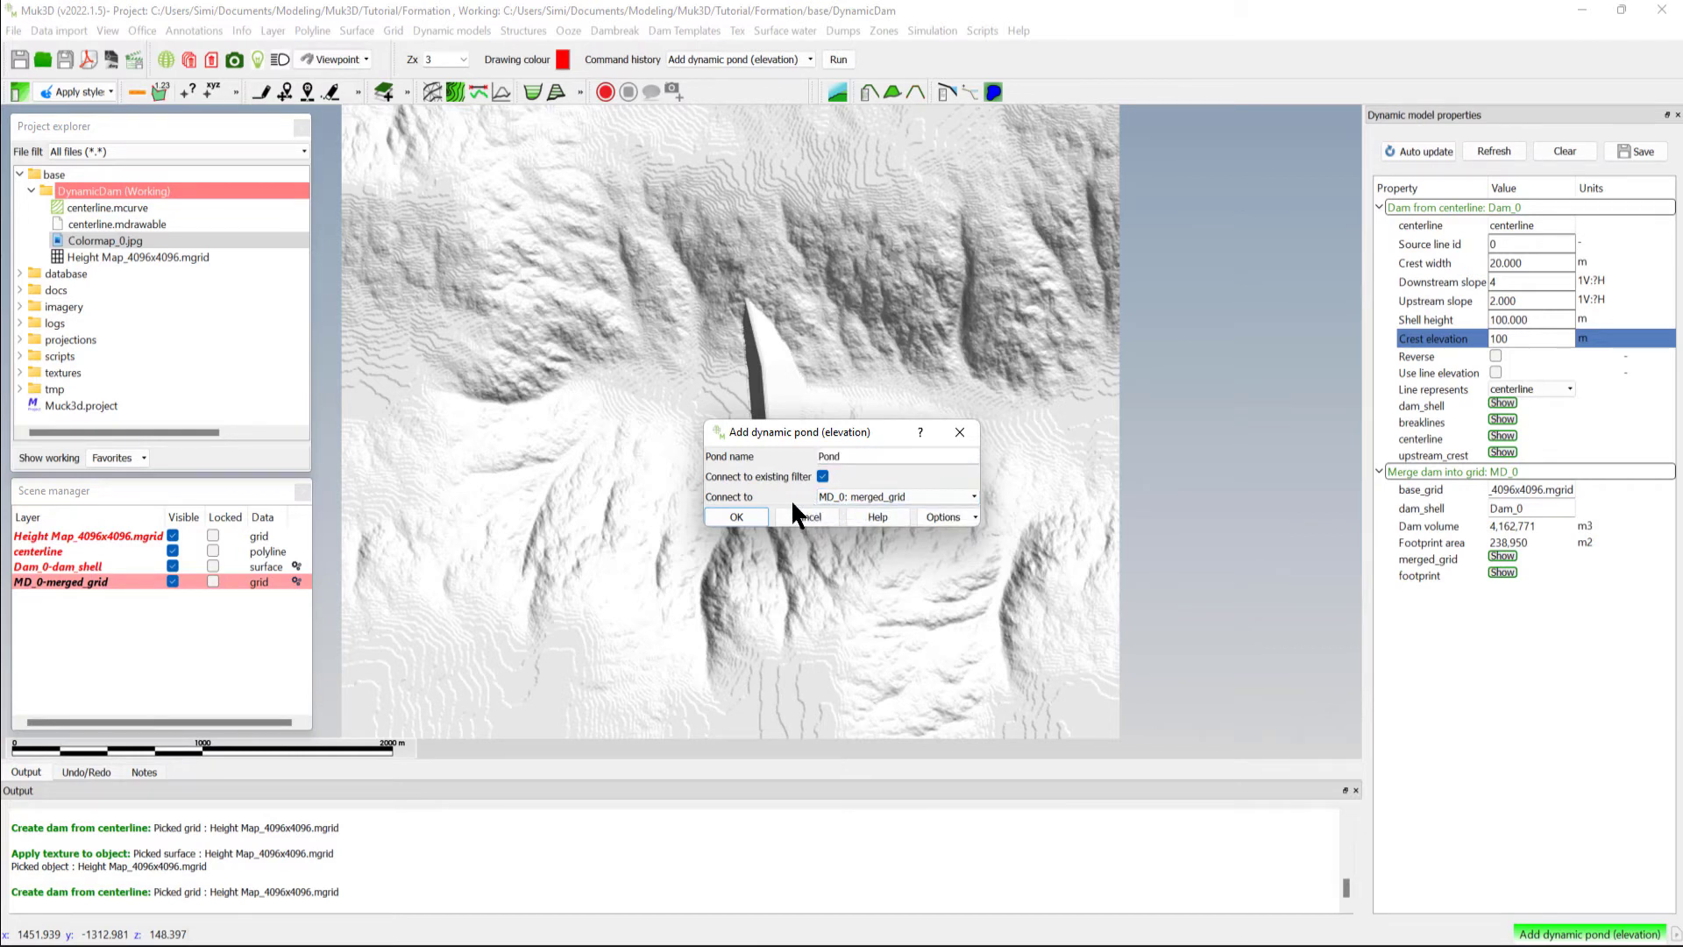
pyautogui.click(739, 517)
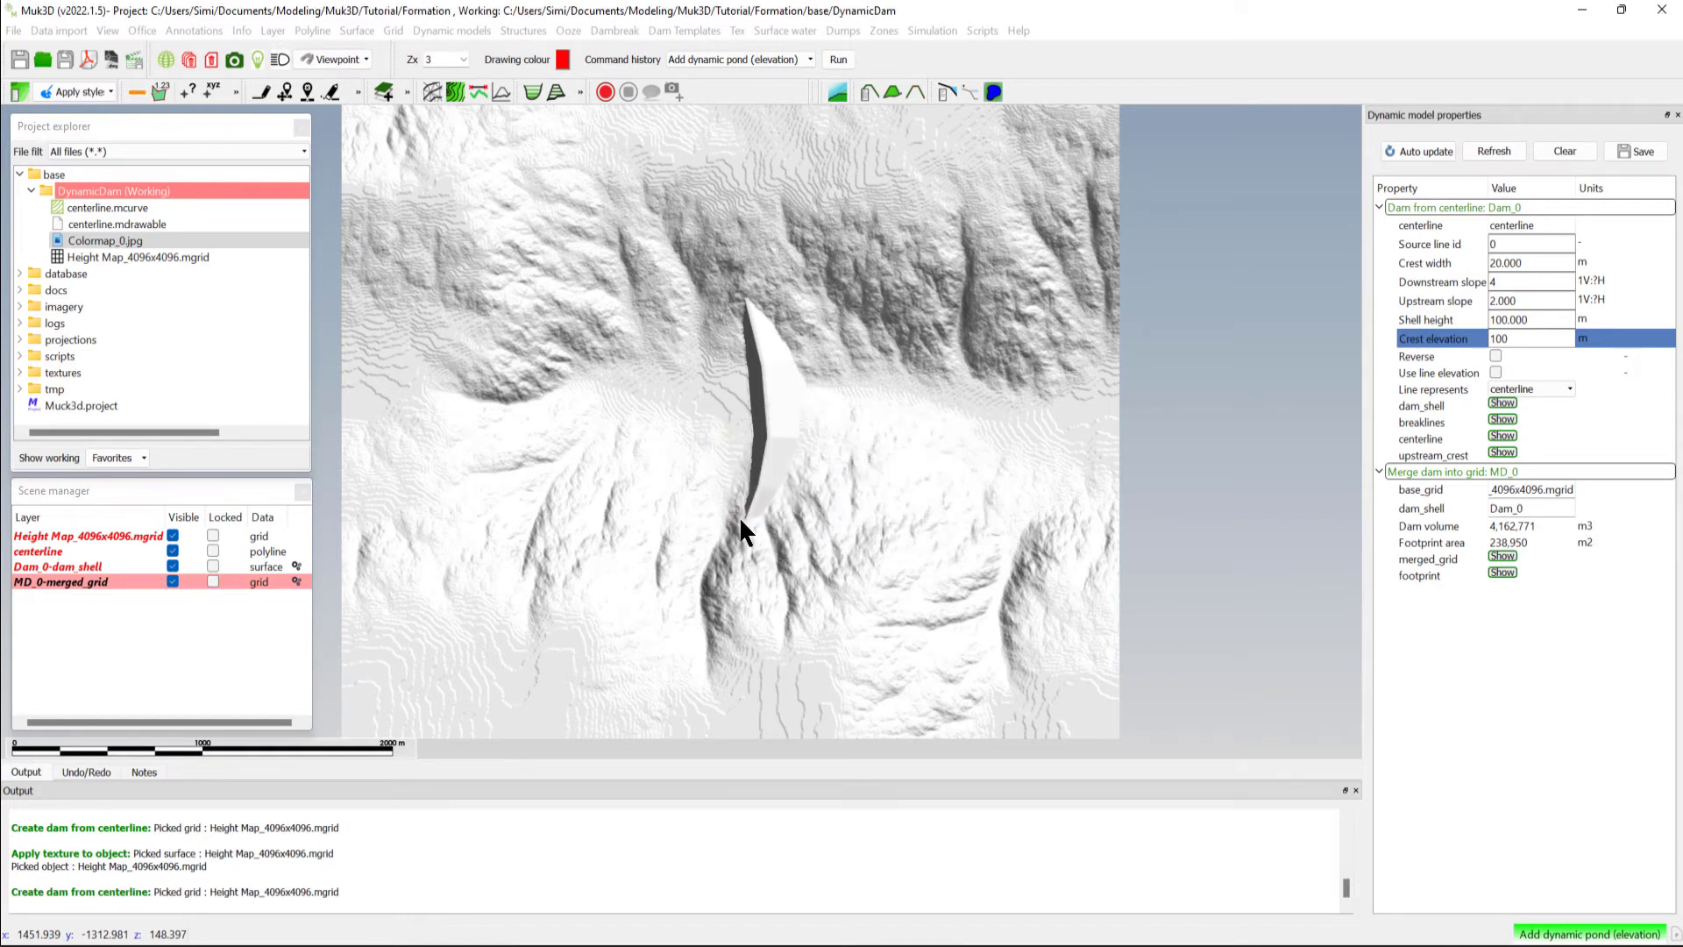
# - Place the pond upstream of the dam and review its properties
pyautogui.click(668, 400)
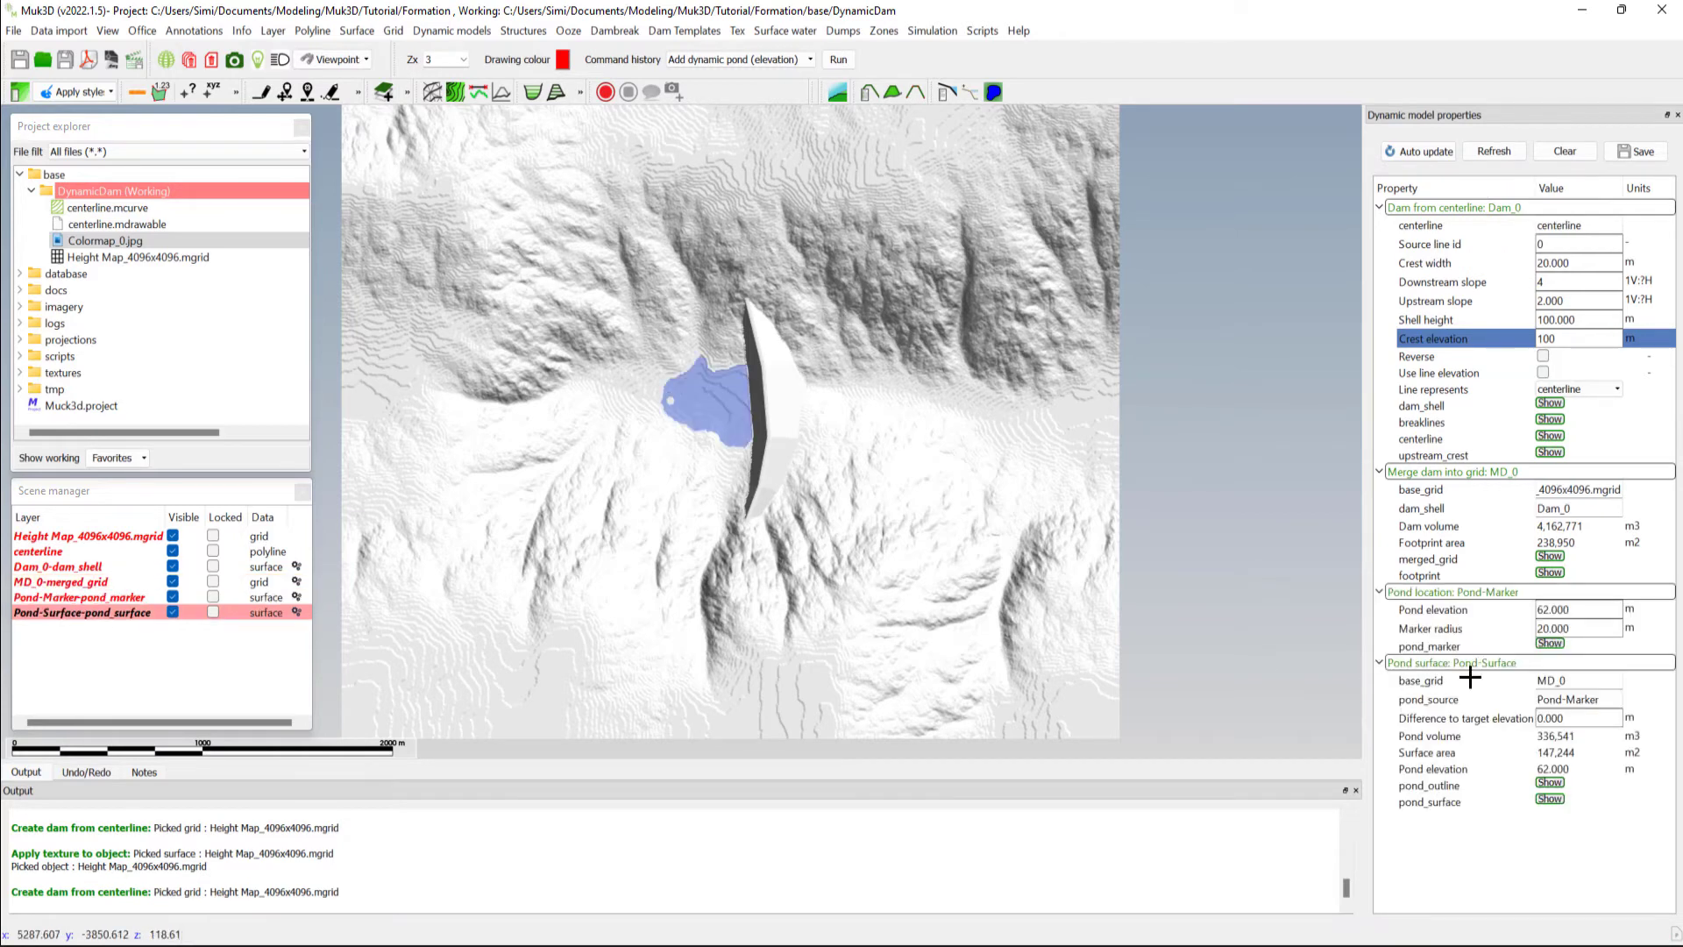
pyautogui.click(1552, 610)
pyautogui.click(1552, 613)
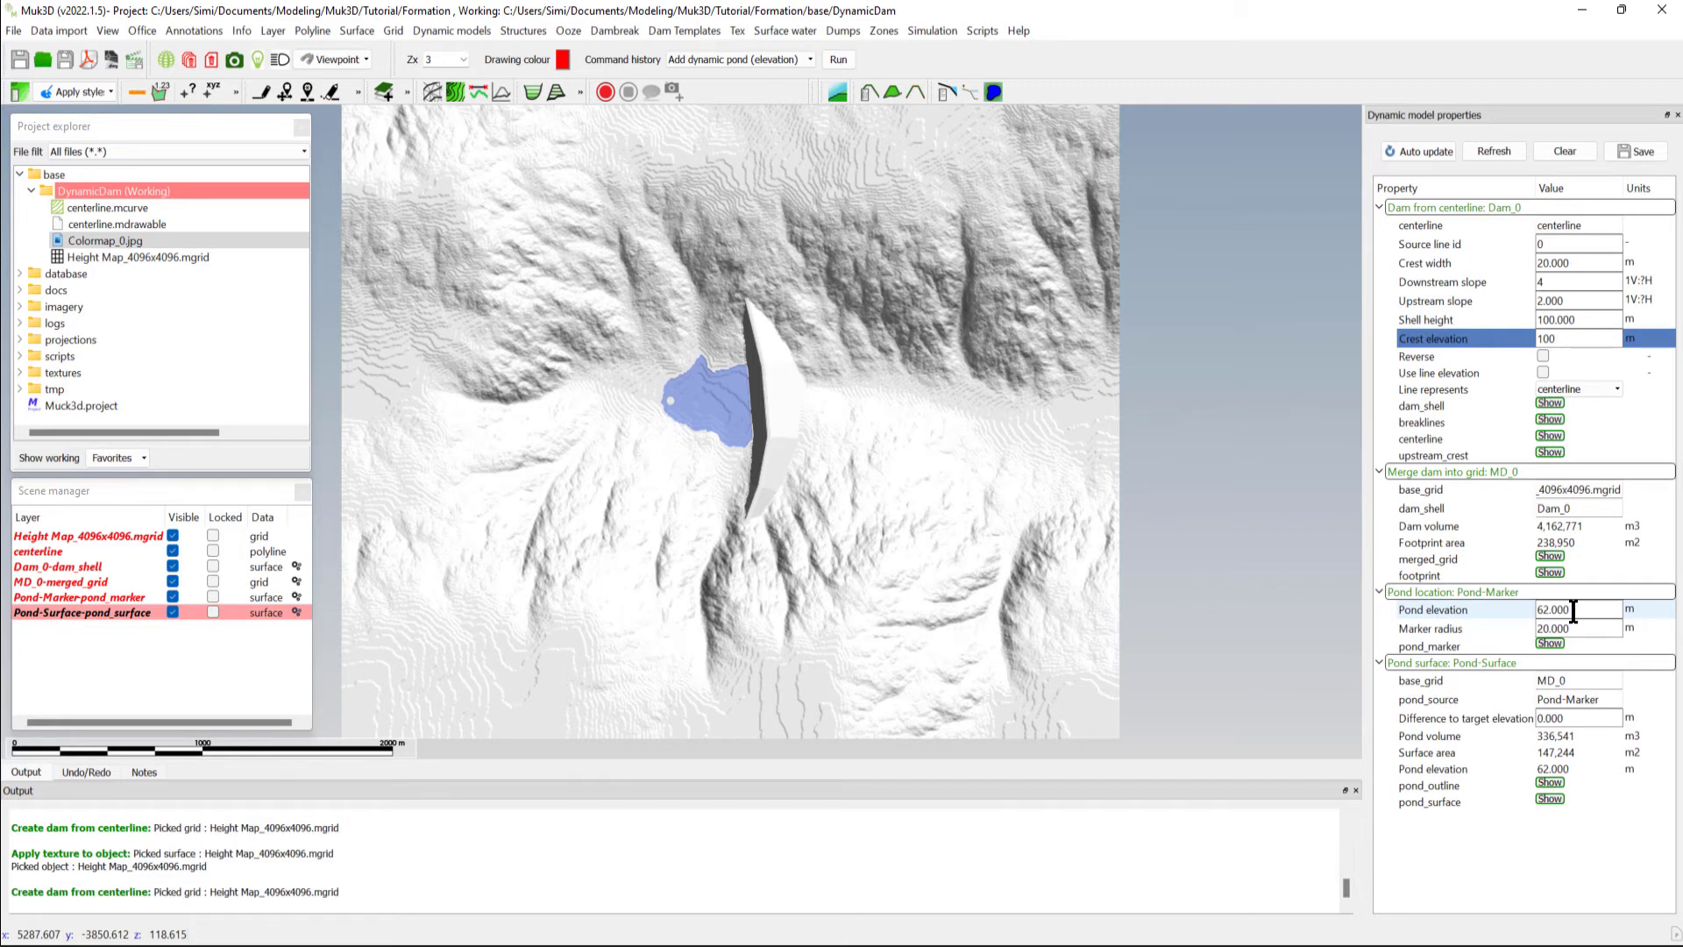
pyautogui.click(1469, 742)
pyautogui.click(1558, 340)
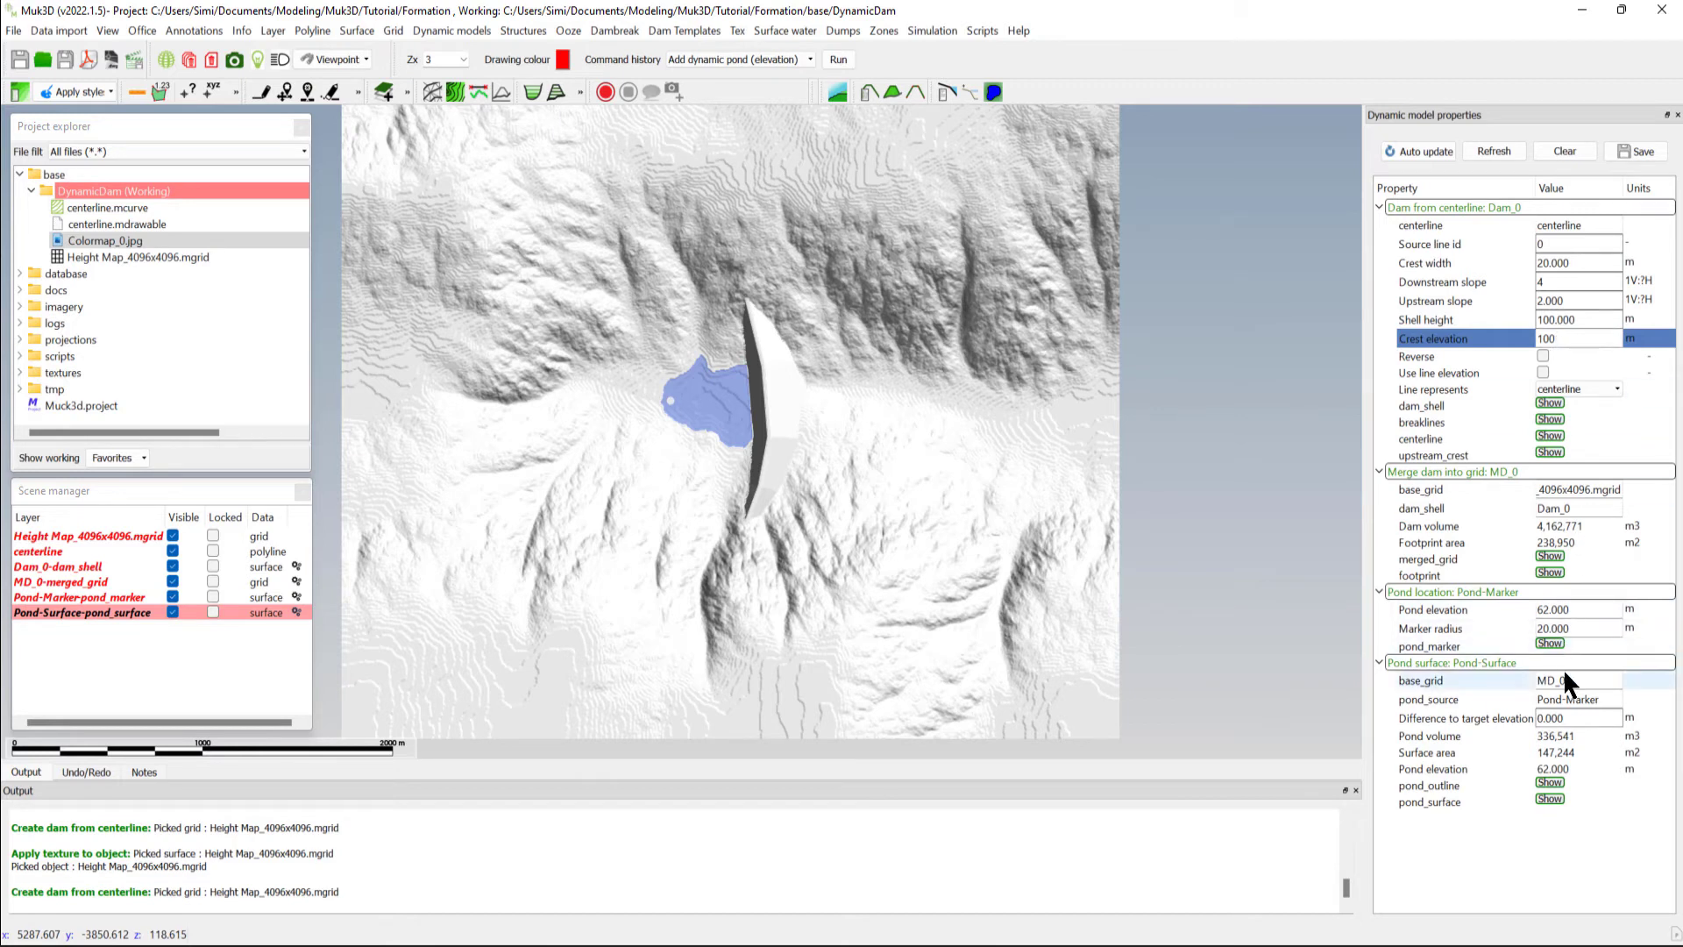
# - Set the pond elevation to 99 m and recompute the pond
pyautogui.doubleClick(1556, 611)
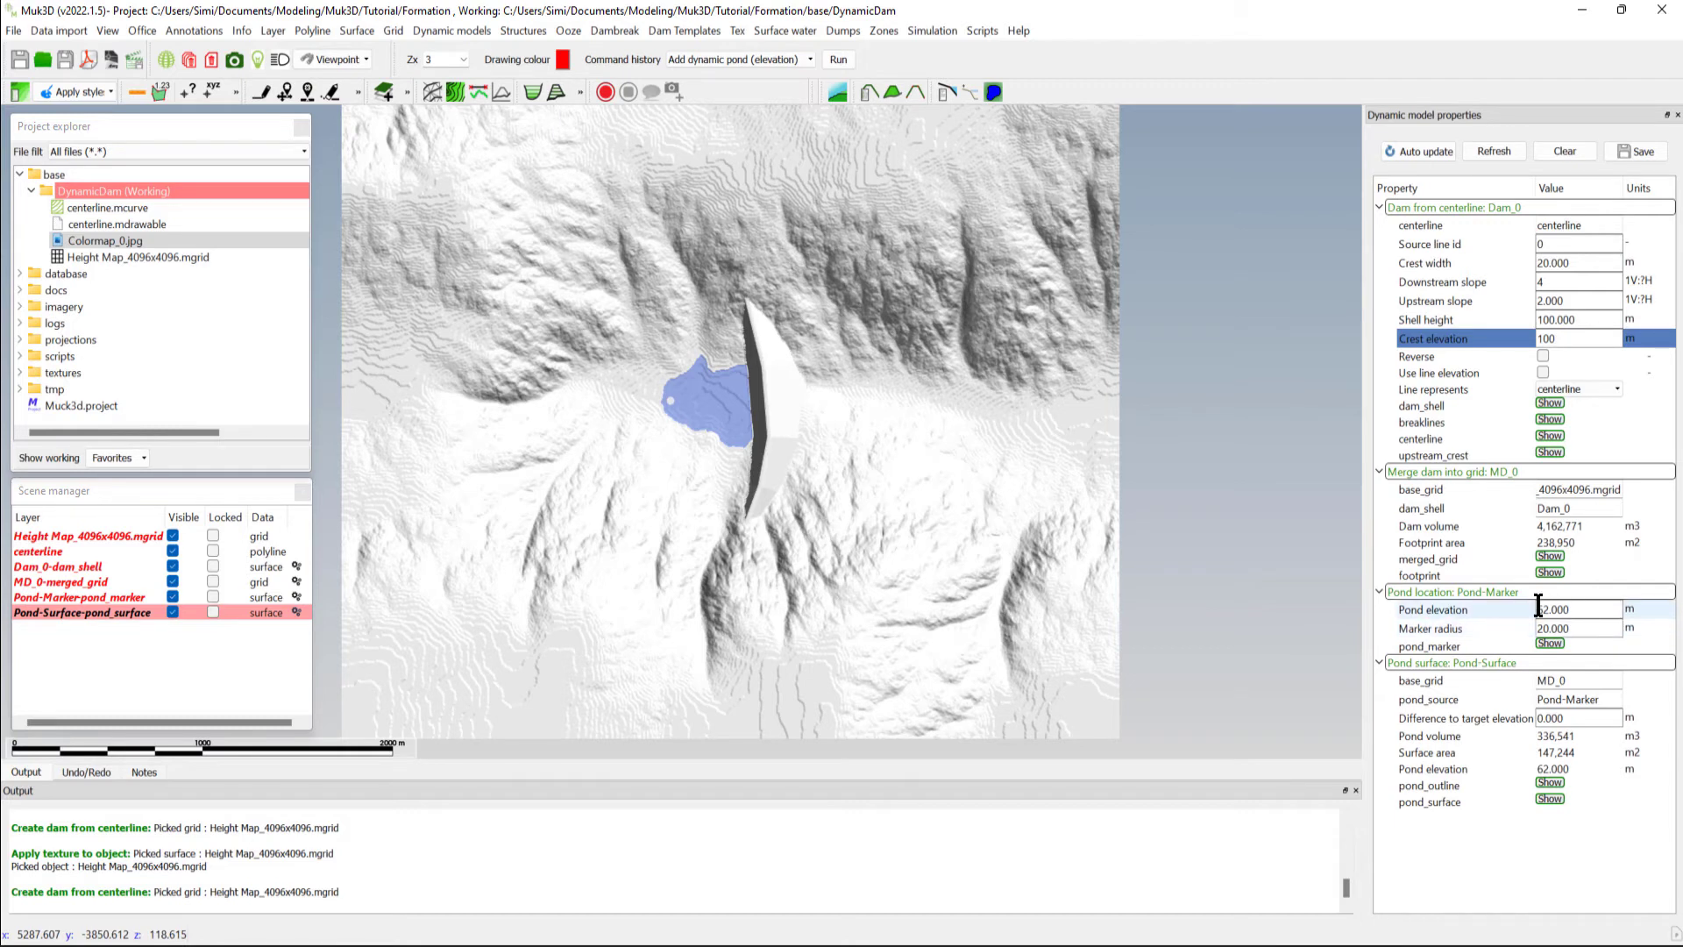
pyautogui.write('99')
pyautogui.press('Return')
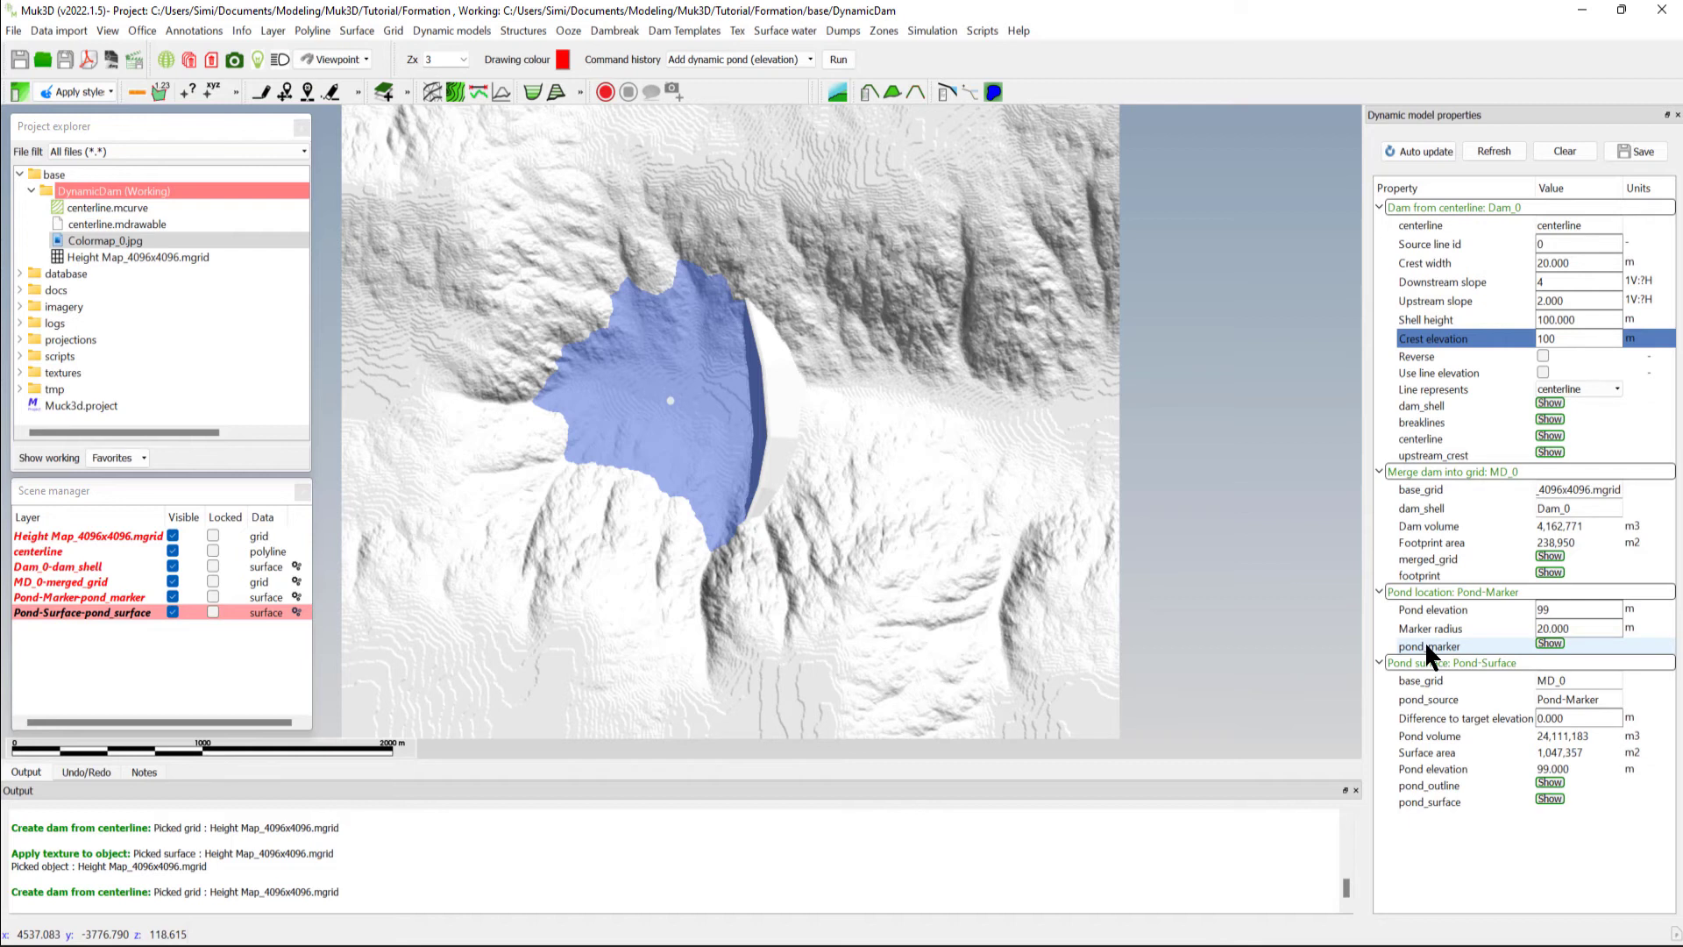
# - Attempt to save the dynamic model as tutorialmodel, hitting an unsaved-layer error
pyautogui.click(1641, 152)
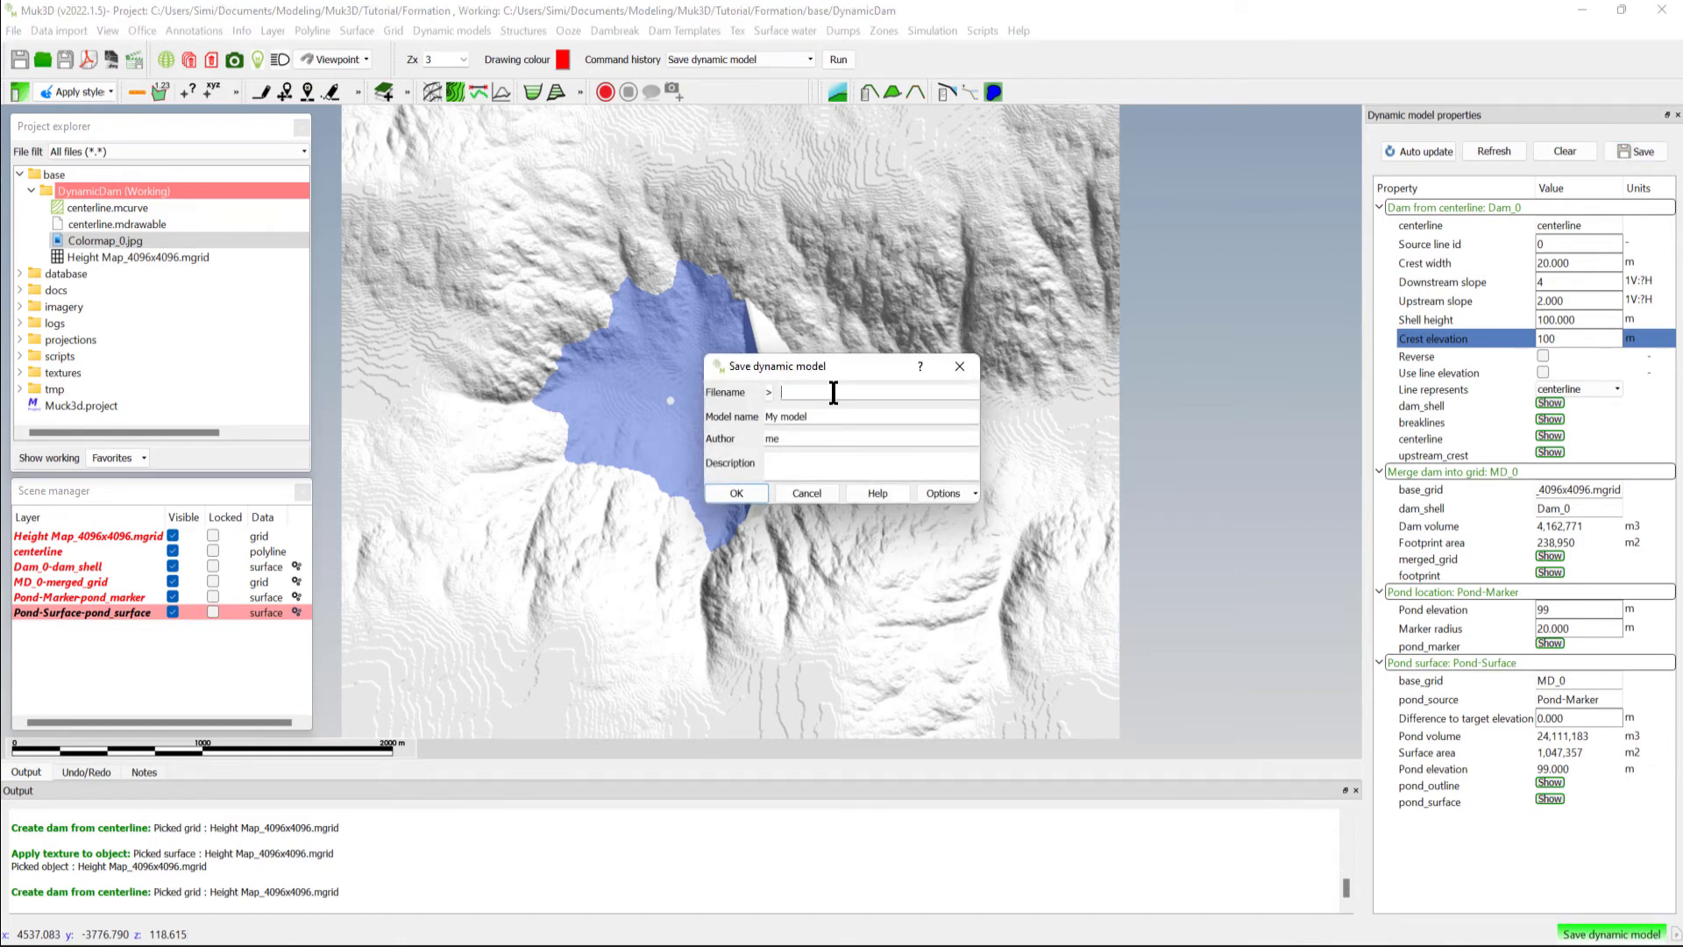
pyautogui.write('tutorial')
pyautogui.write('model')
pyautogui.doubleClick(833, 392)
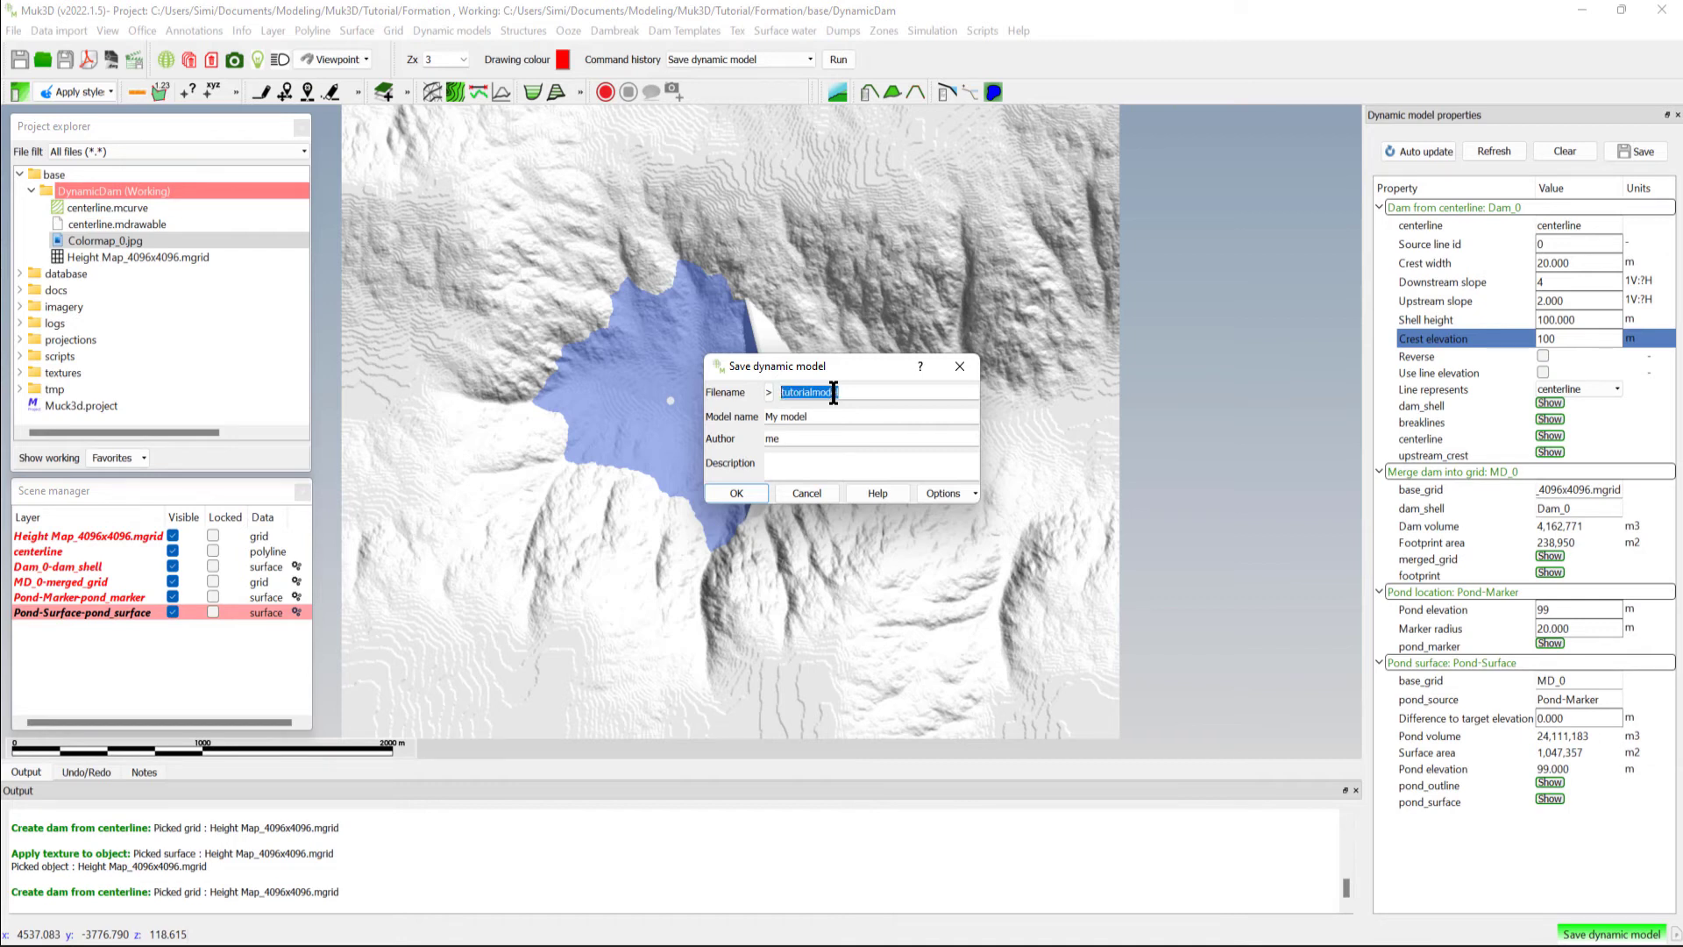
pyautogui.click(738, 493)
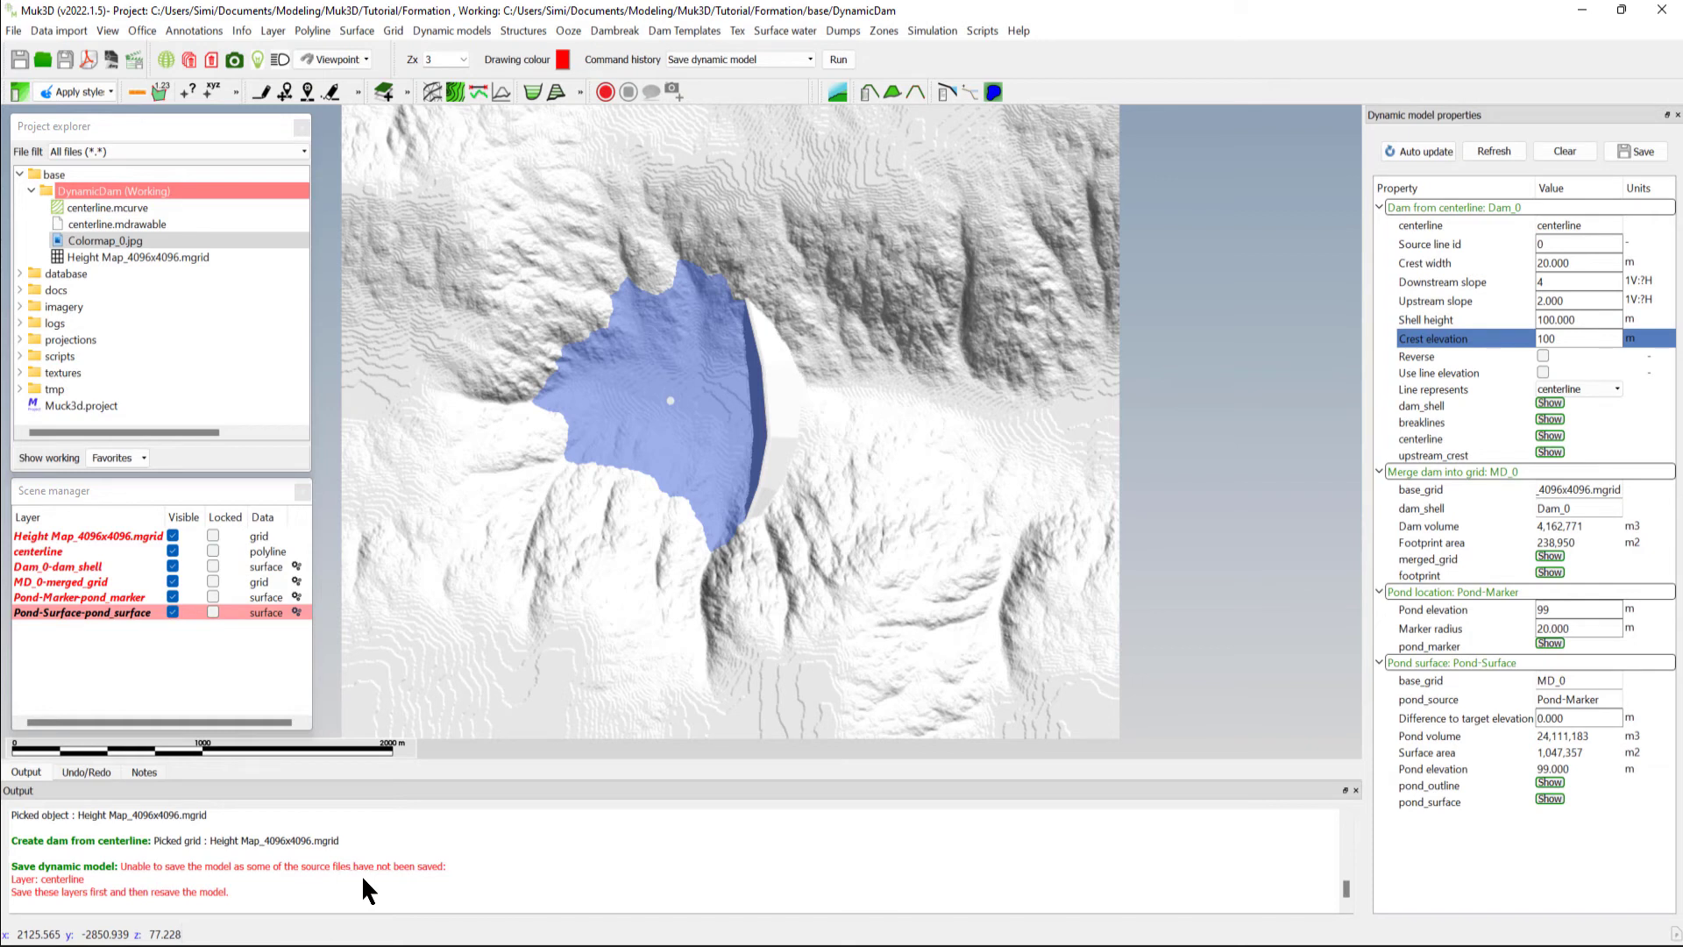
# - Save the centerline layer as centerline.mcurve, overwriting the existing file
pyautogui.click(105, 551)
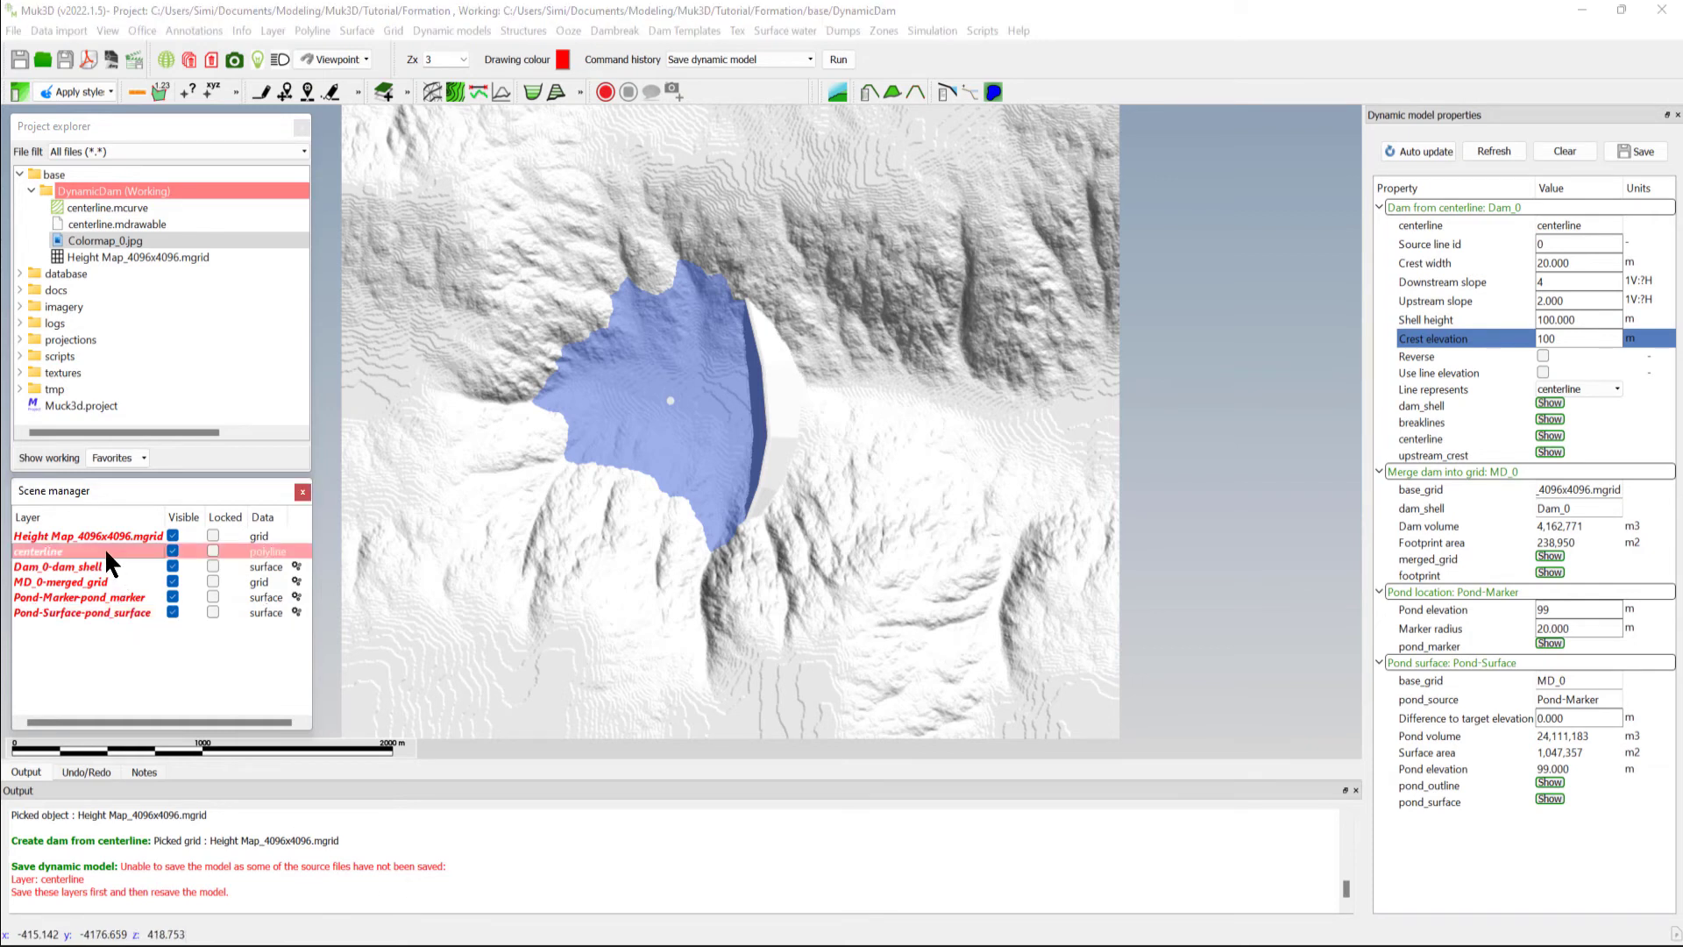
pyautogui.rightClick(104, 547)
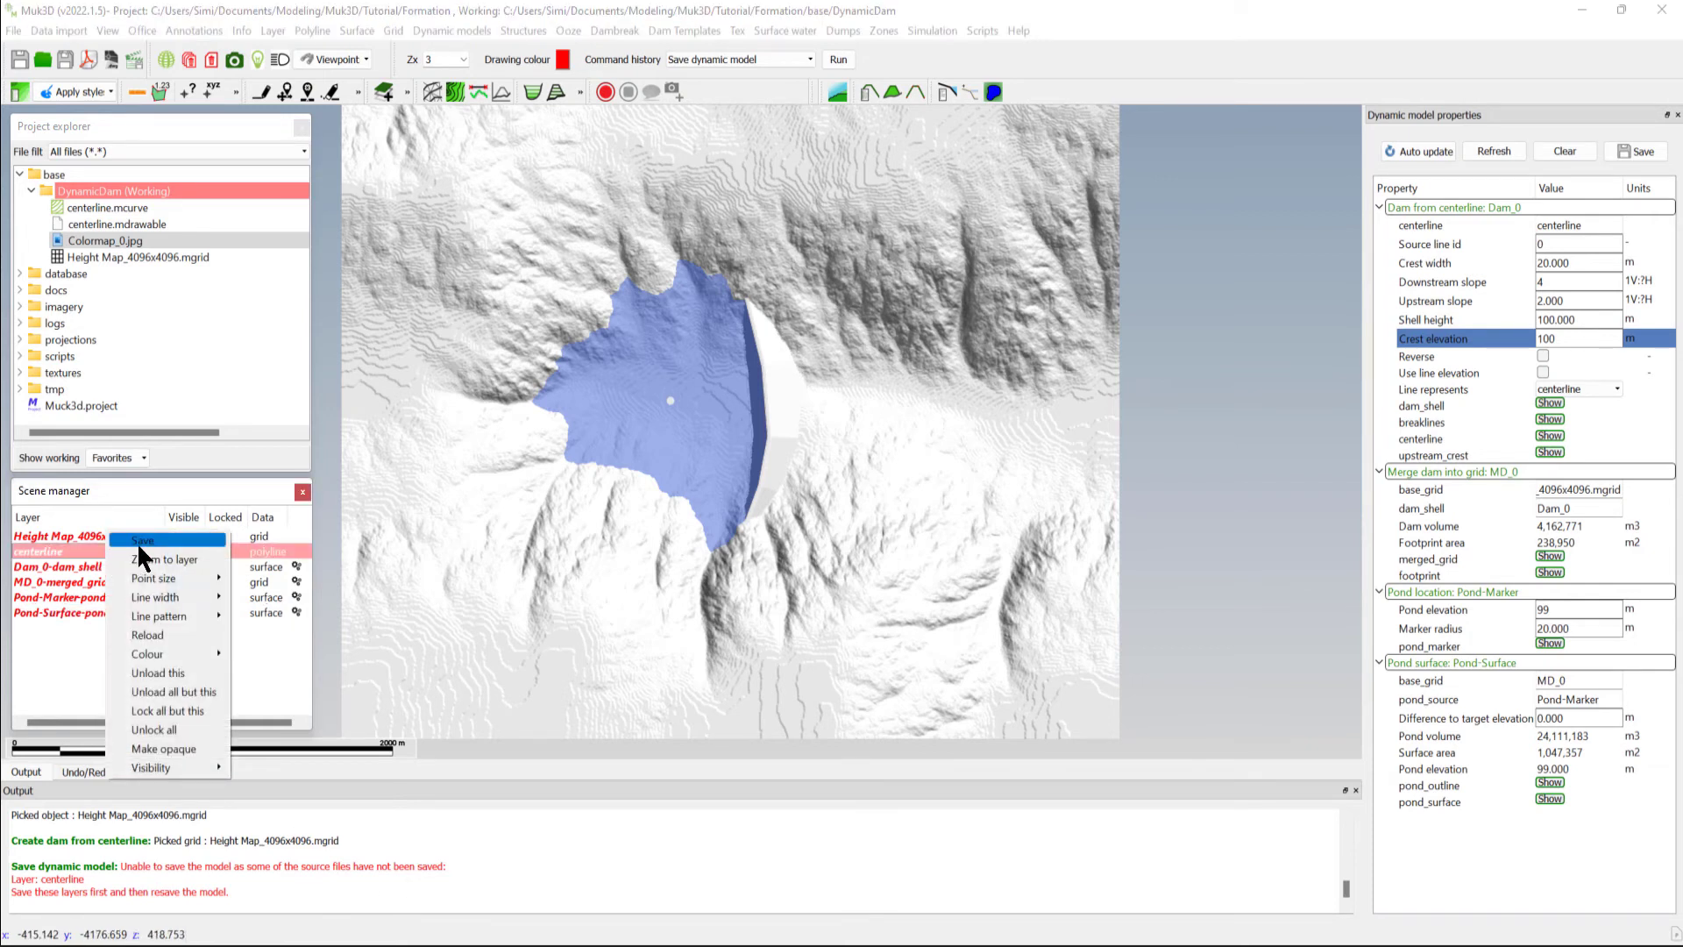
pyautogui.click(137, 542)
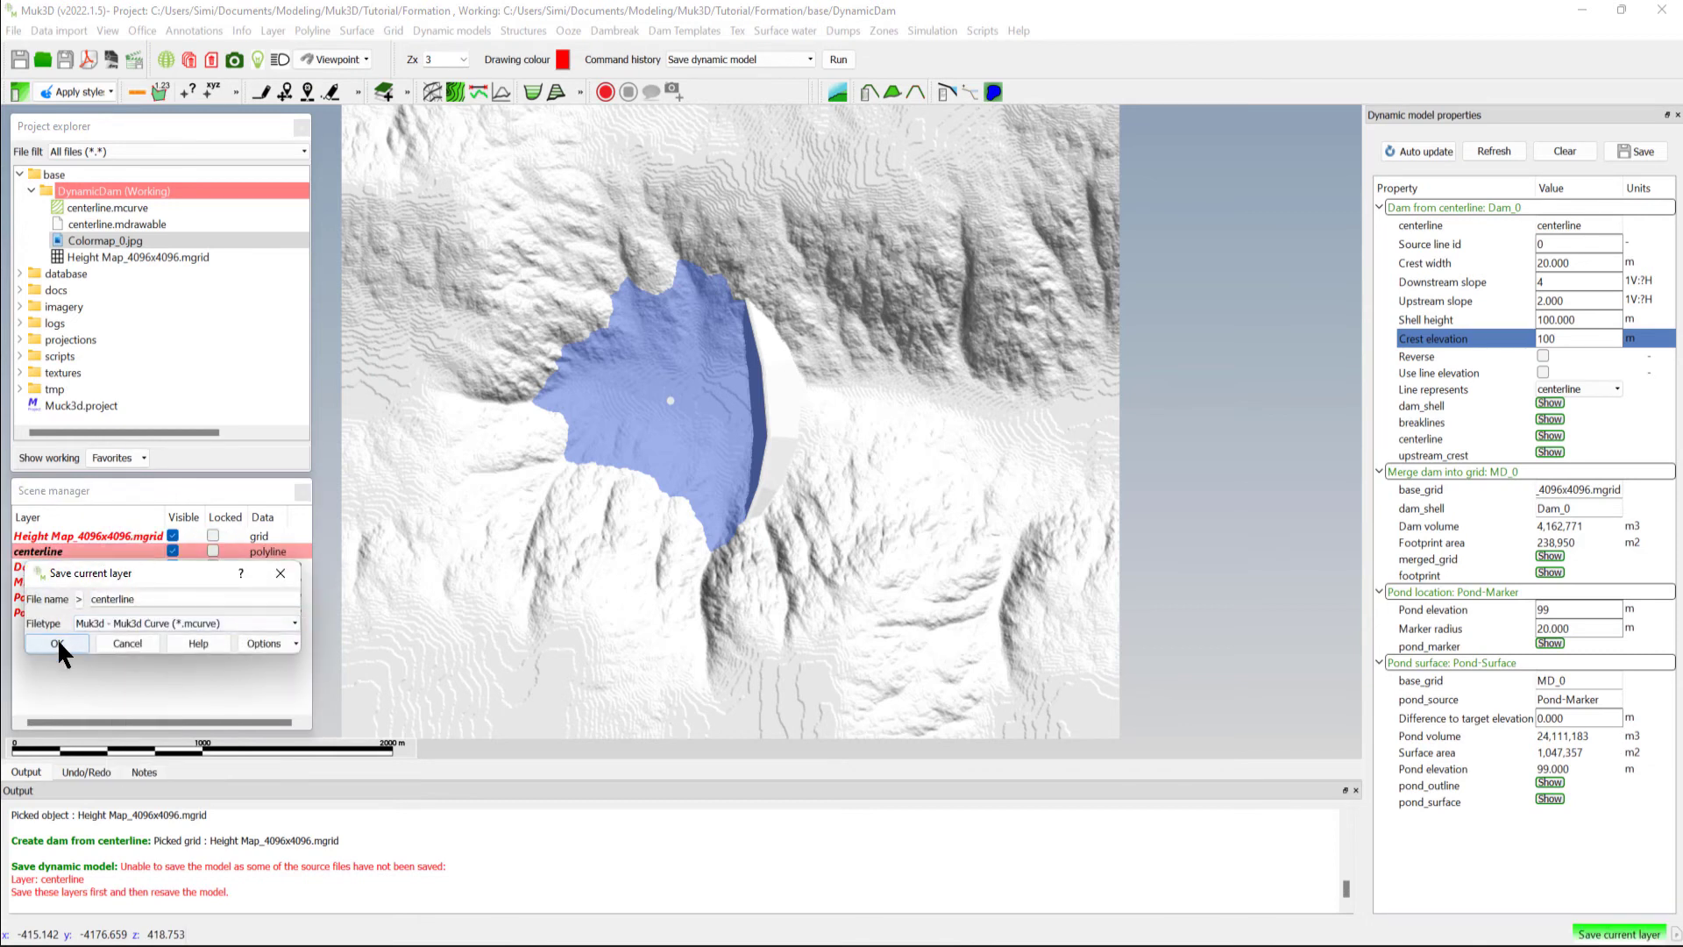
pyautogui.click(56, 637)
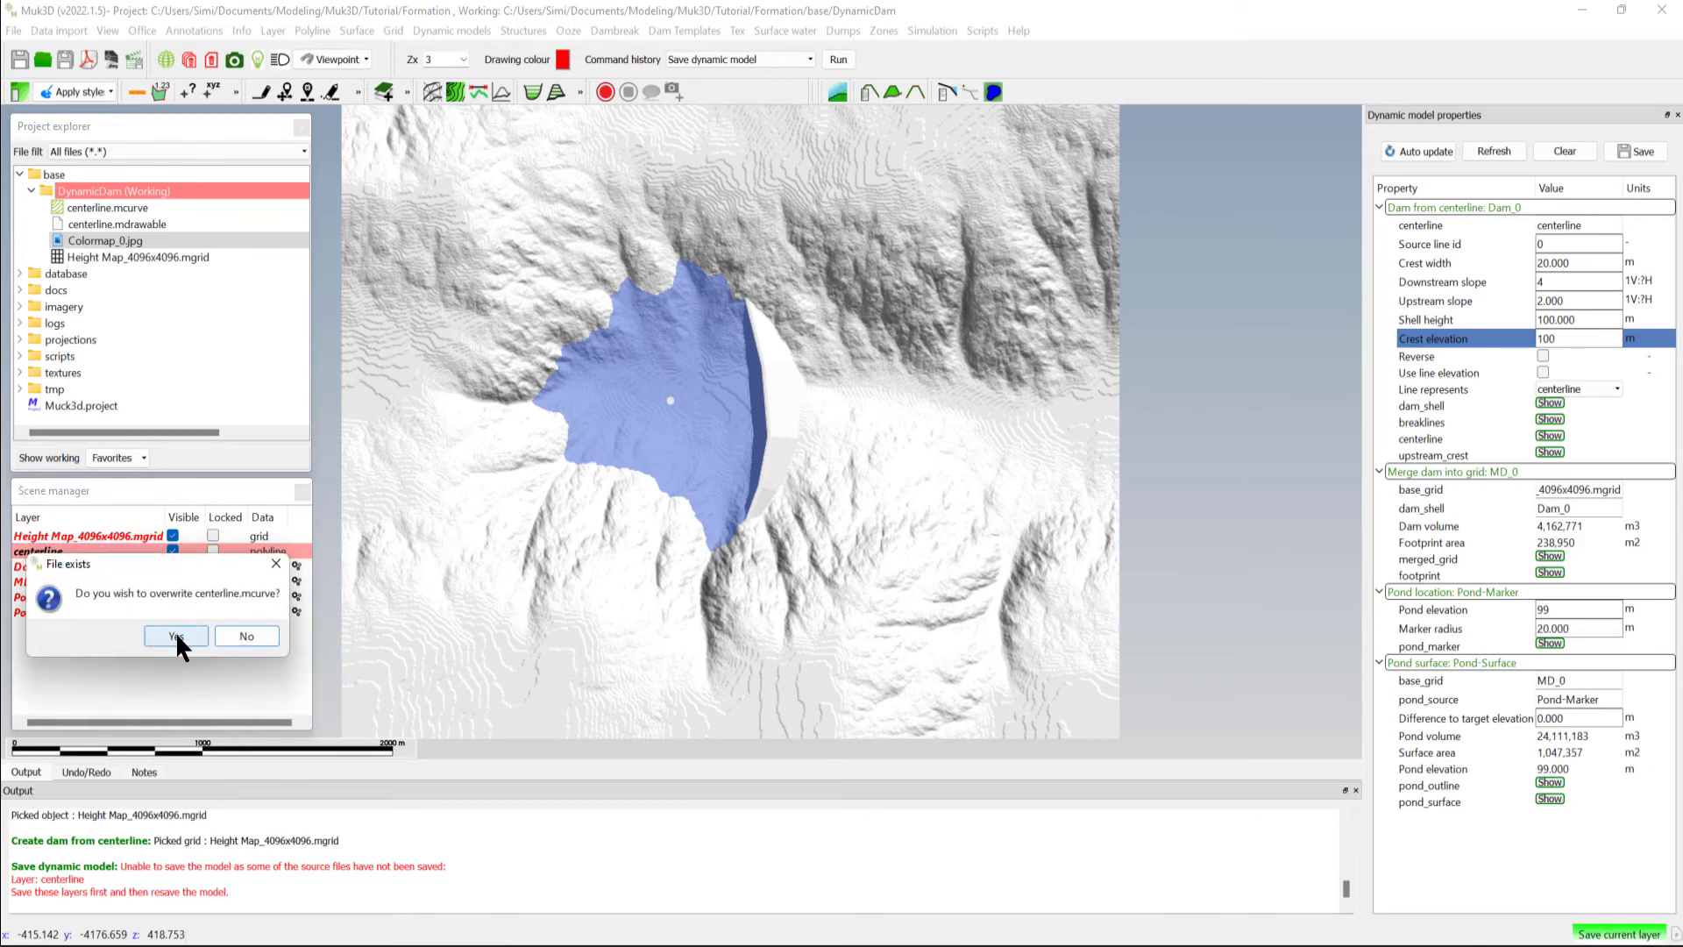
pyautogui.click(180, 637)
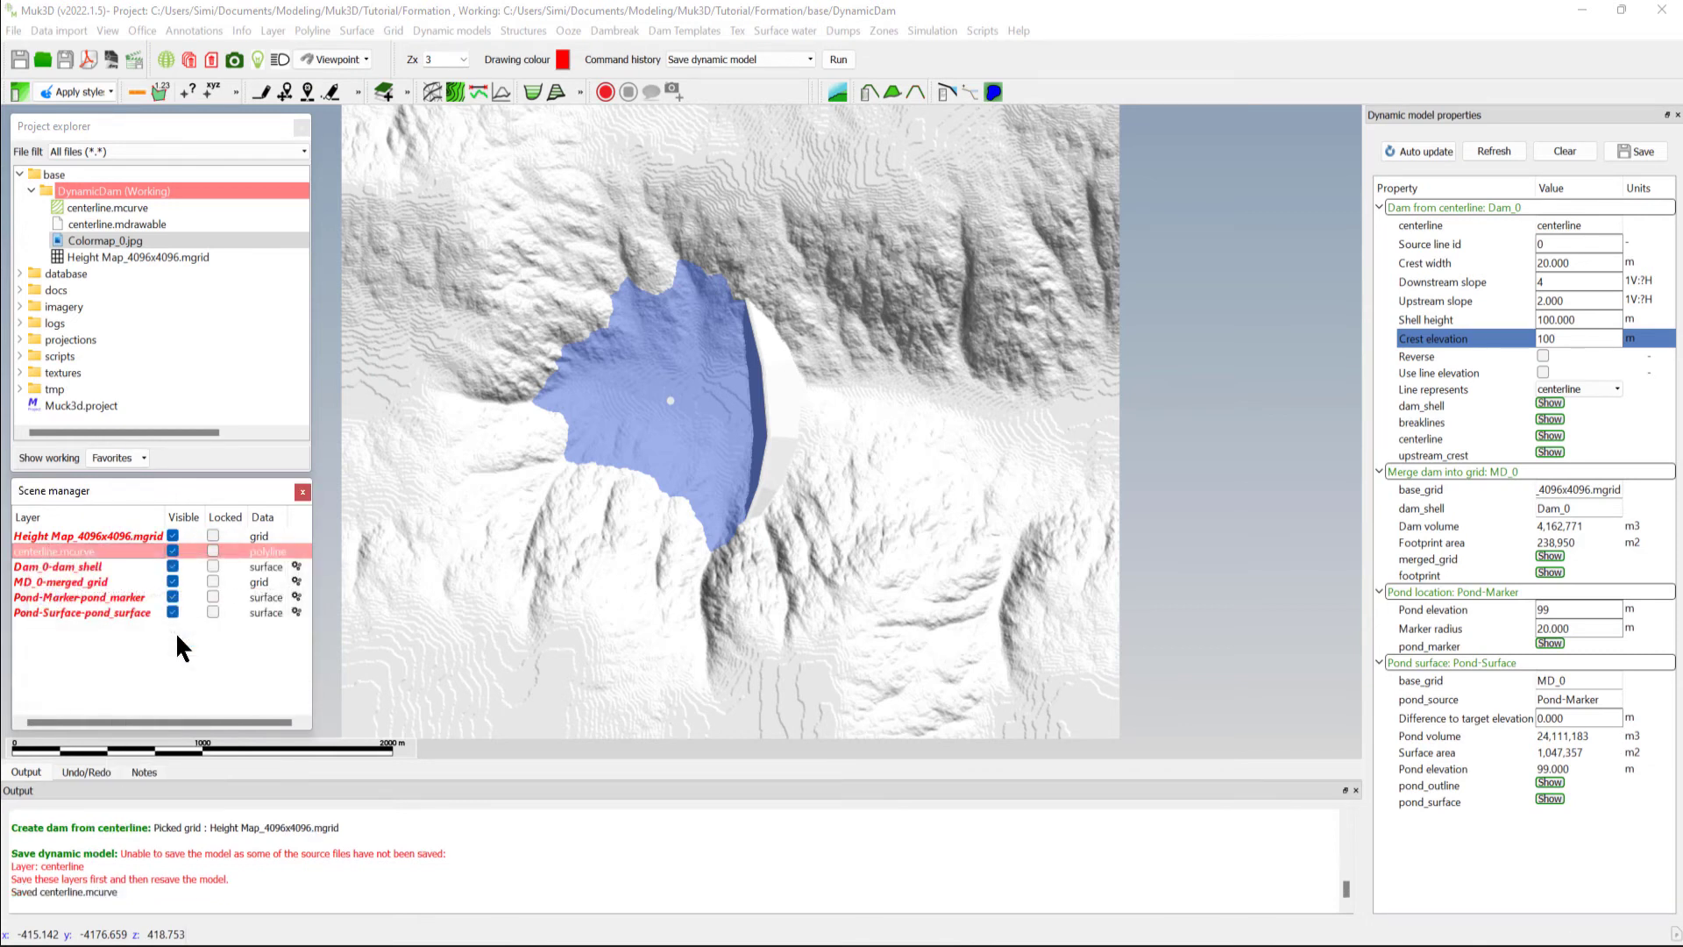
# - Save the dynamic model as tutorialmodel.dynamicmodel in the project folder
pyautogui.click(1636, 148)
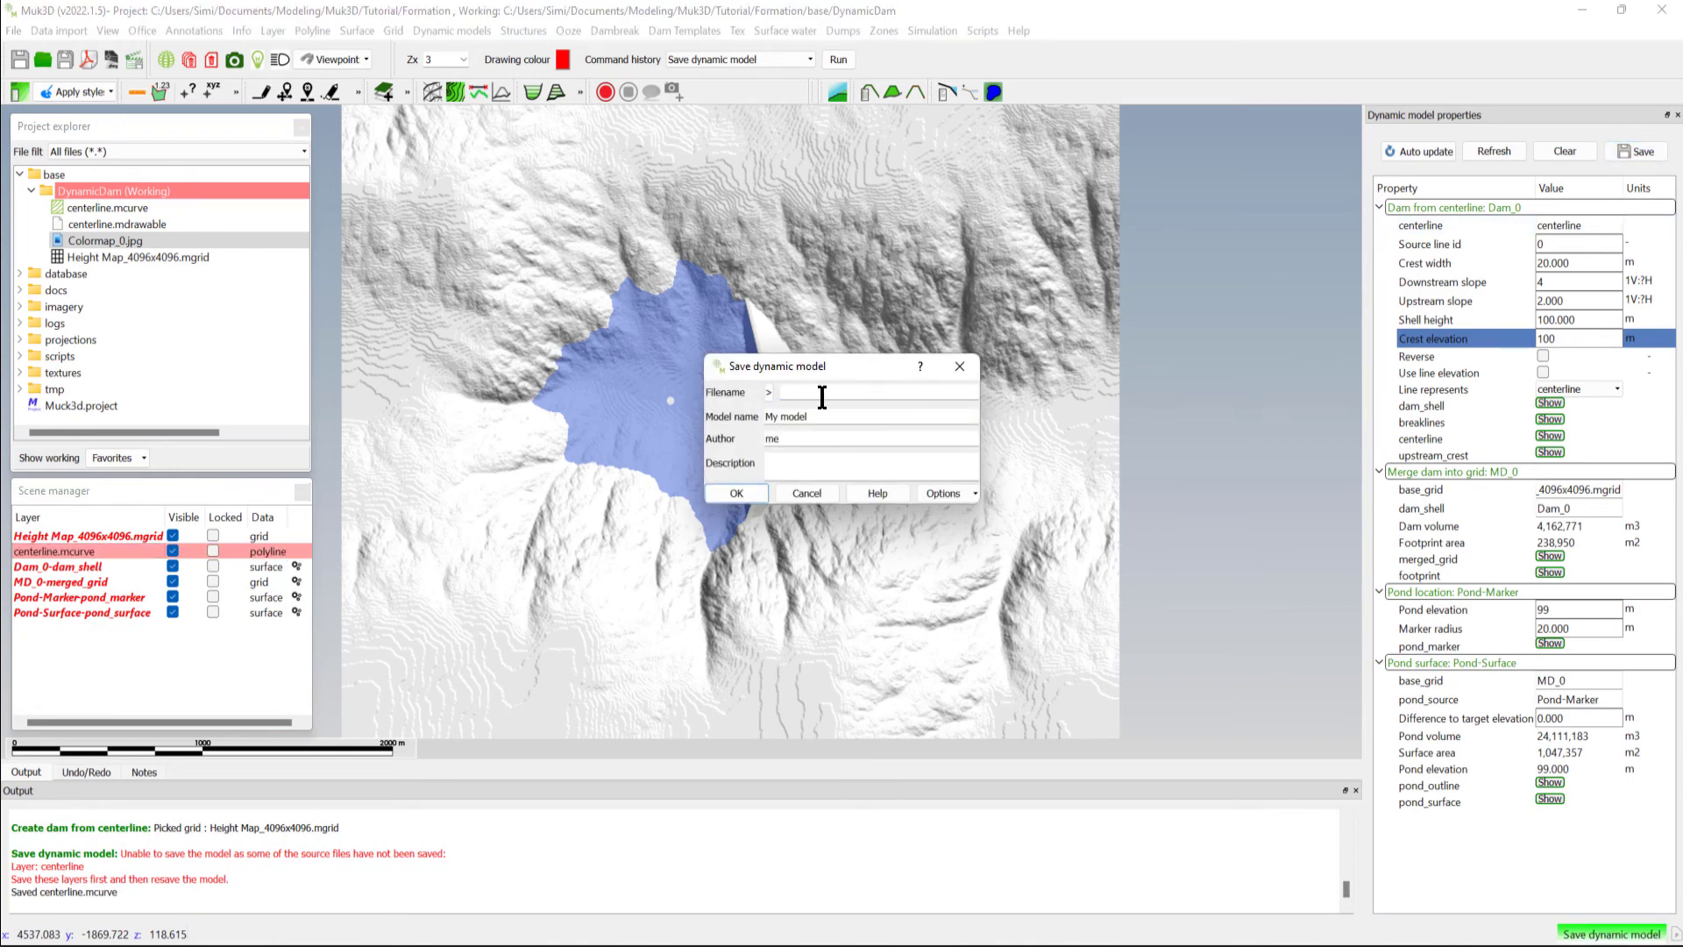
pyautogui.write('DynamicDam')
pyautogui.click(744, 486)
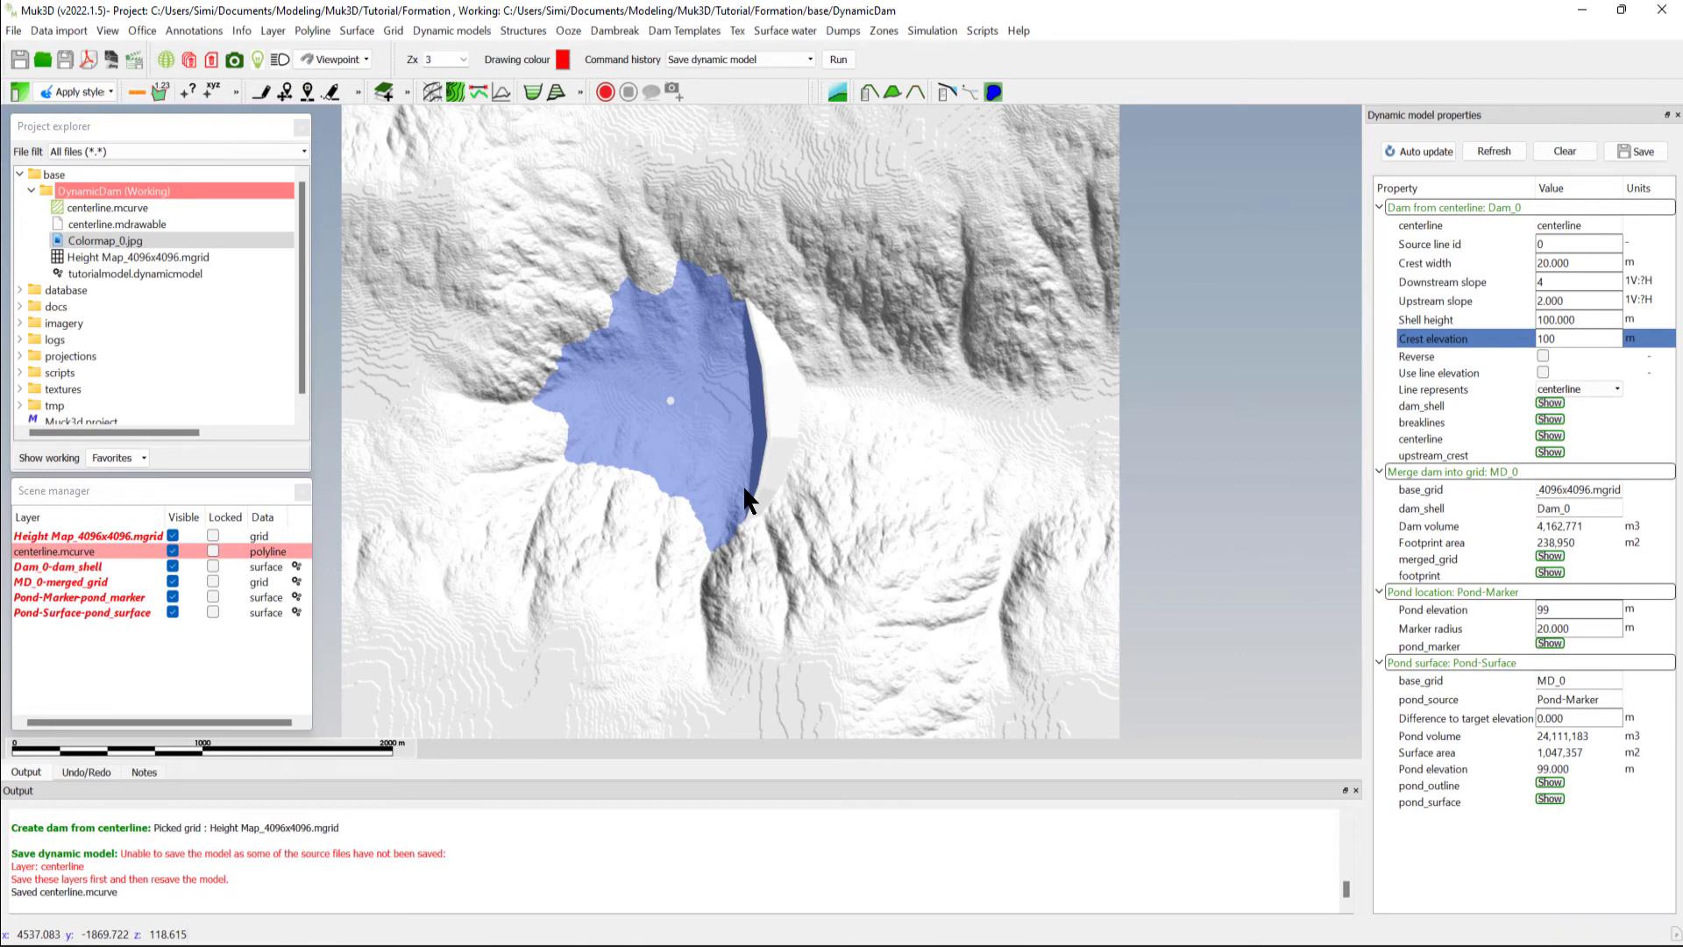
pyautogui.click(168, 273)
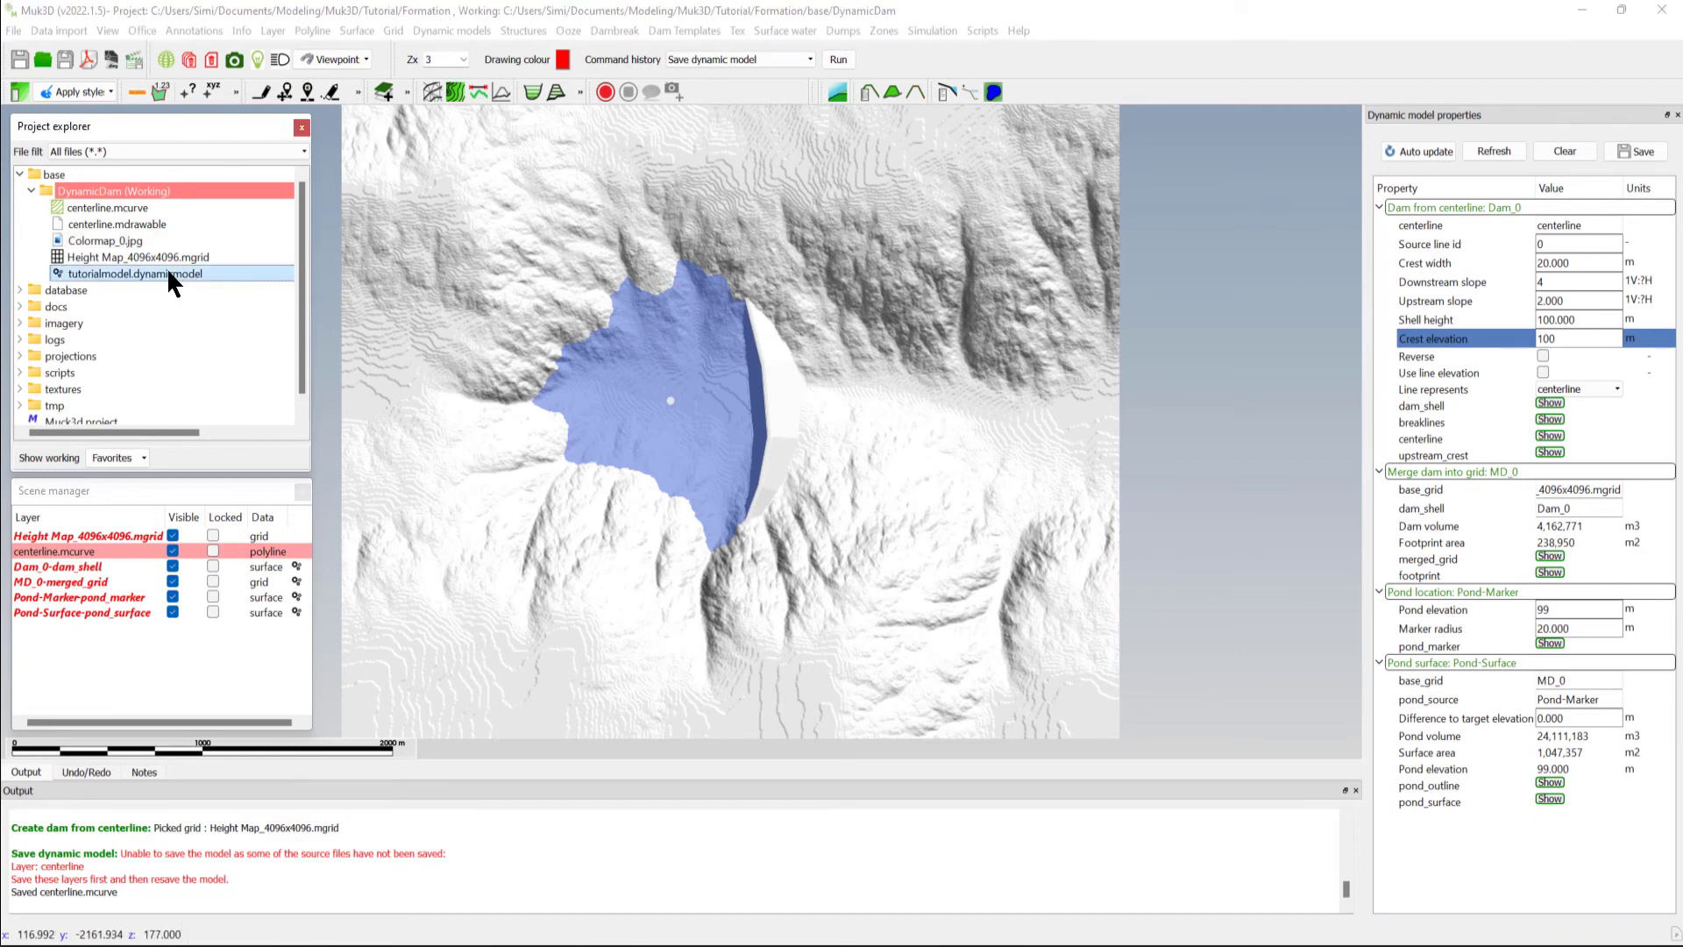
# - Clear the scene discarding unsaved layers, then reload tutorialmodel.dynamicmodel into the view
pyautogui.click(193, 55)
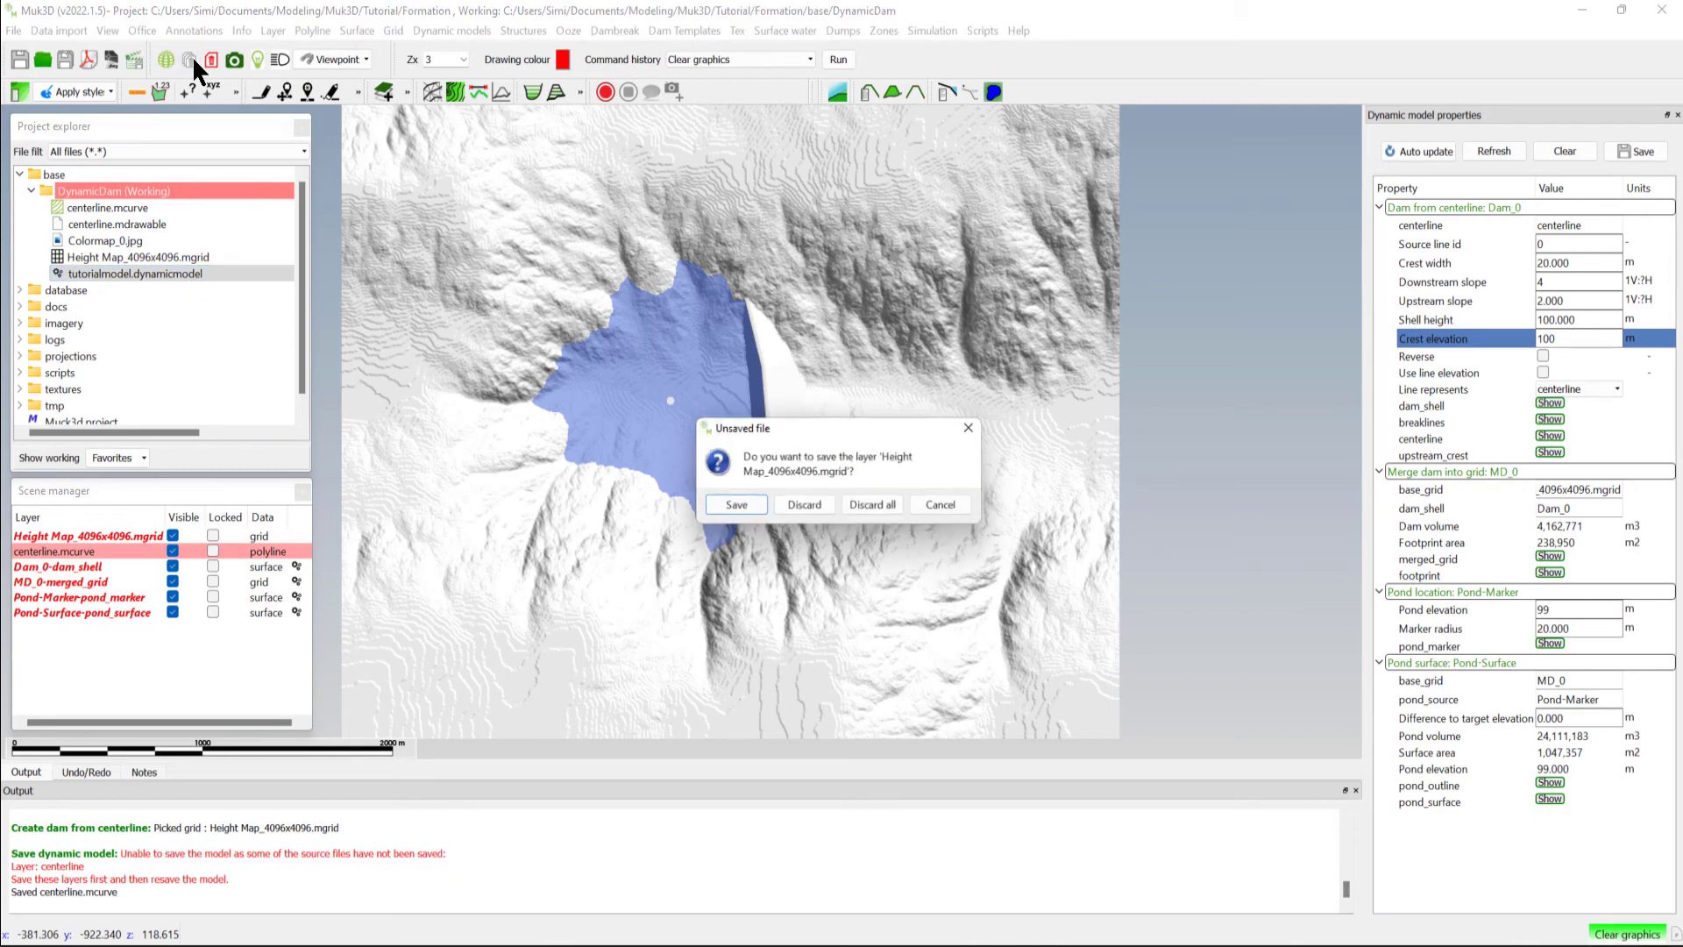
pyautogui.click(868, 507)
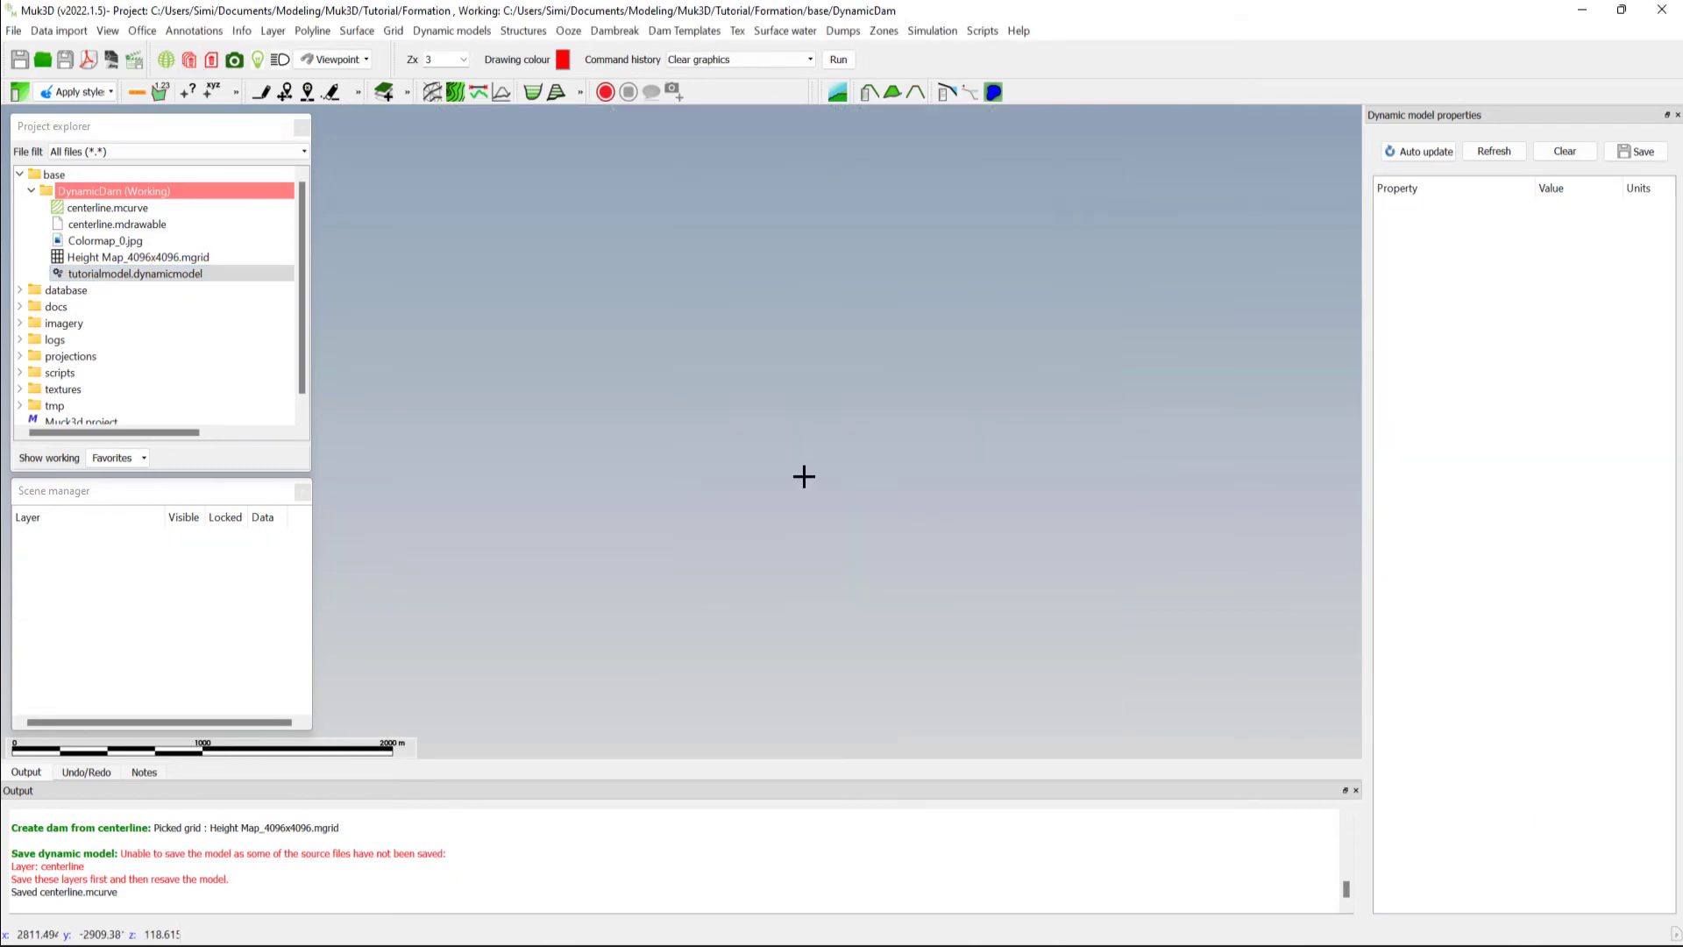
pyautogui.click(133, 274)
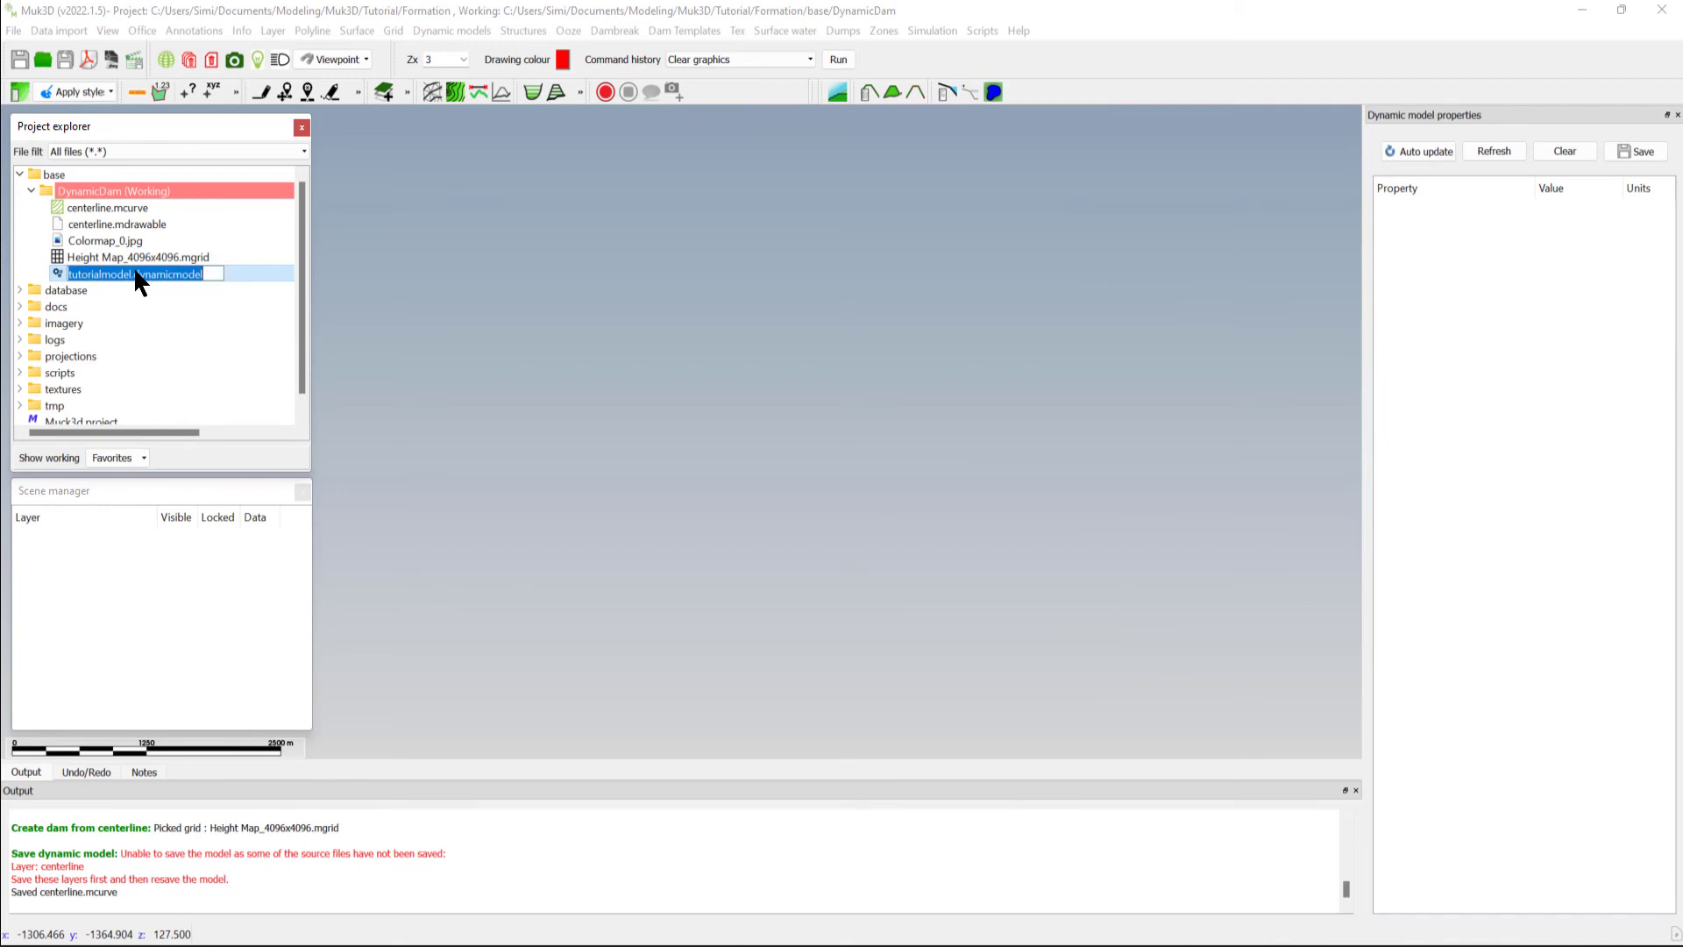
pyautogui.moveTo(207, 273)
pyautogui.mouseDown()
pyautogui.moveTo(214, 294)
pyautogui.moveTo(659, 329)
pyautogui.mouseUp()
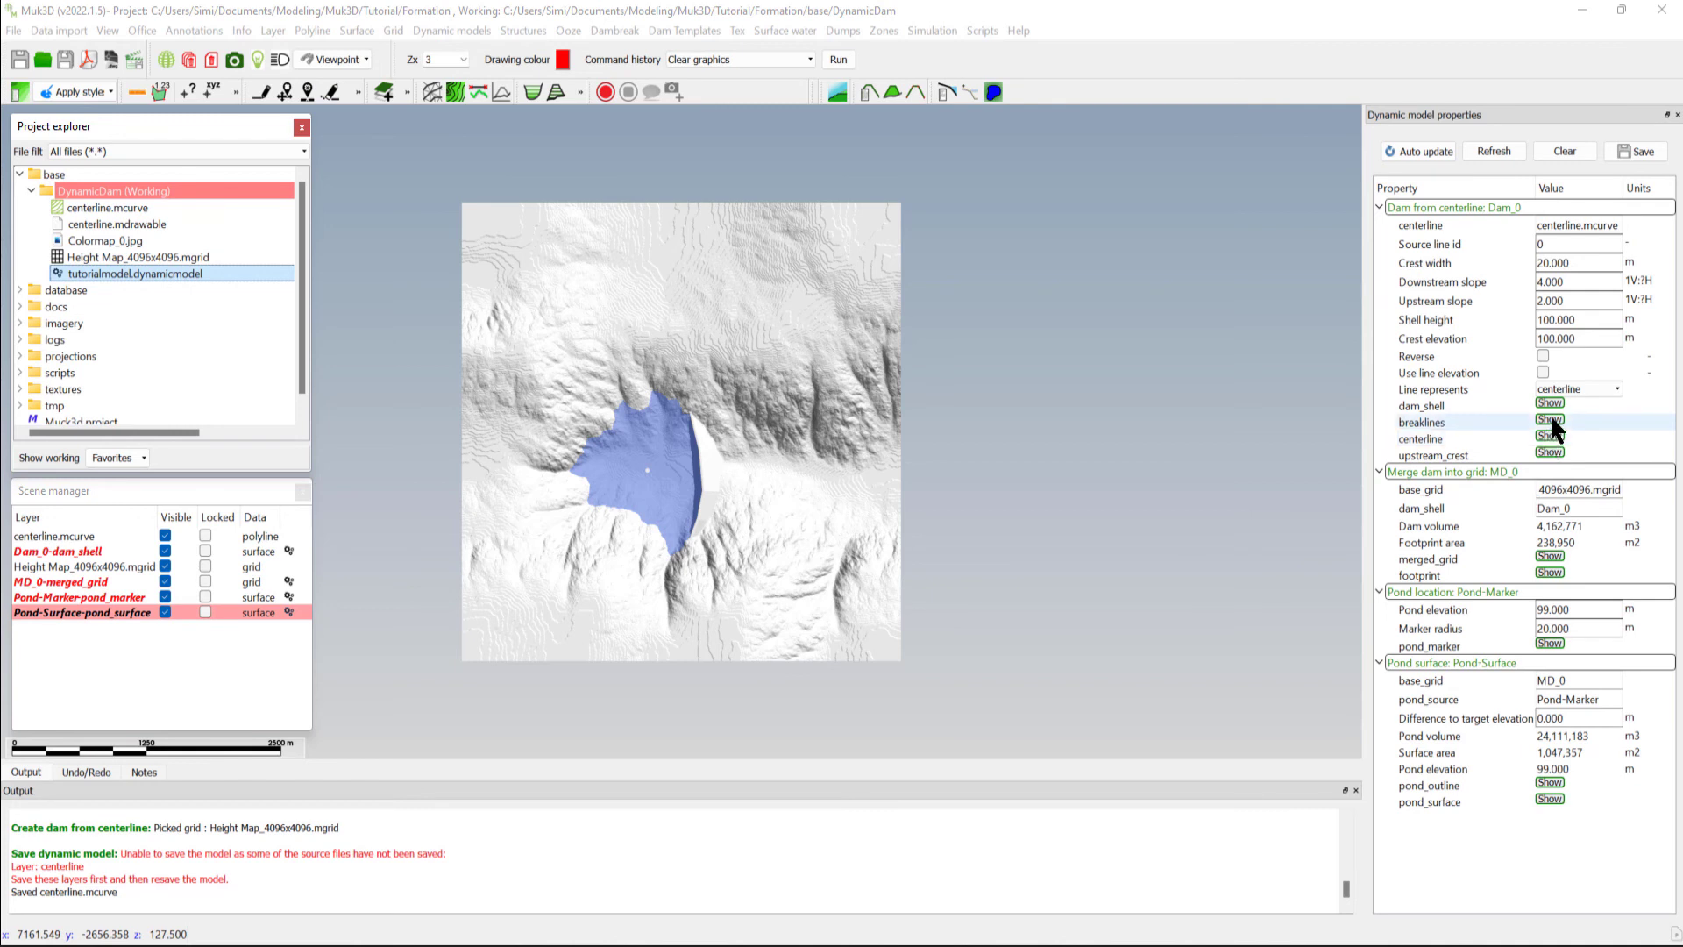
# - Show the Dam_0 breaklines layer and hide the pond, merged grid, dam shell and terrain
pyautogui.click(1551, 419)
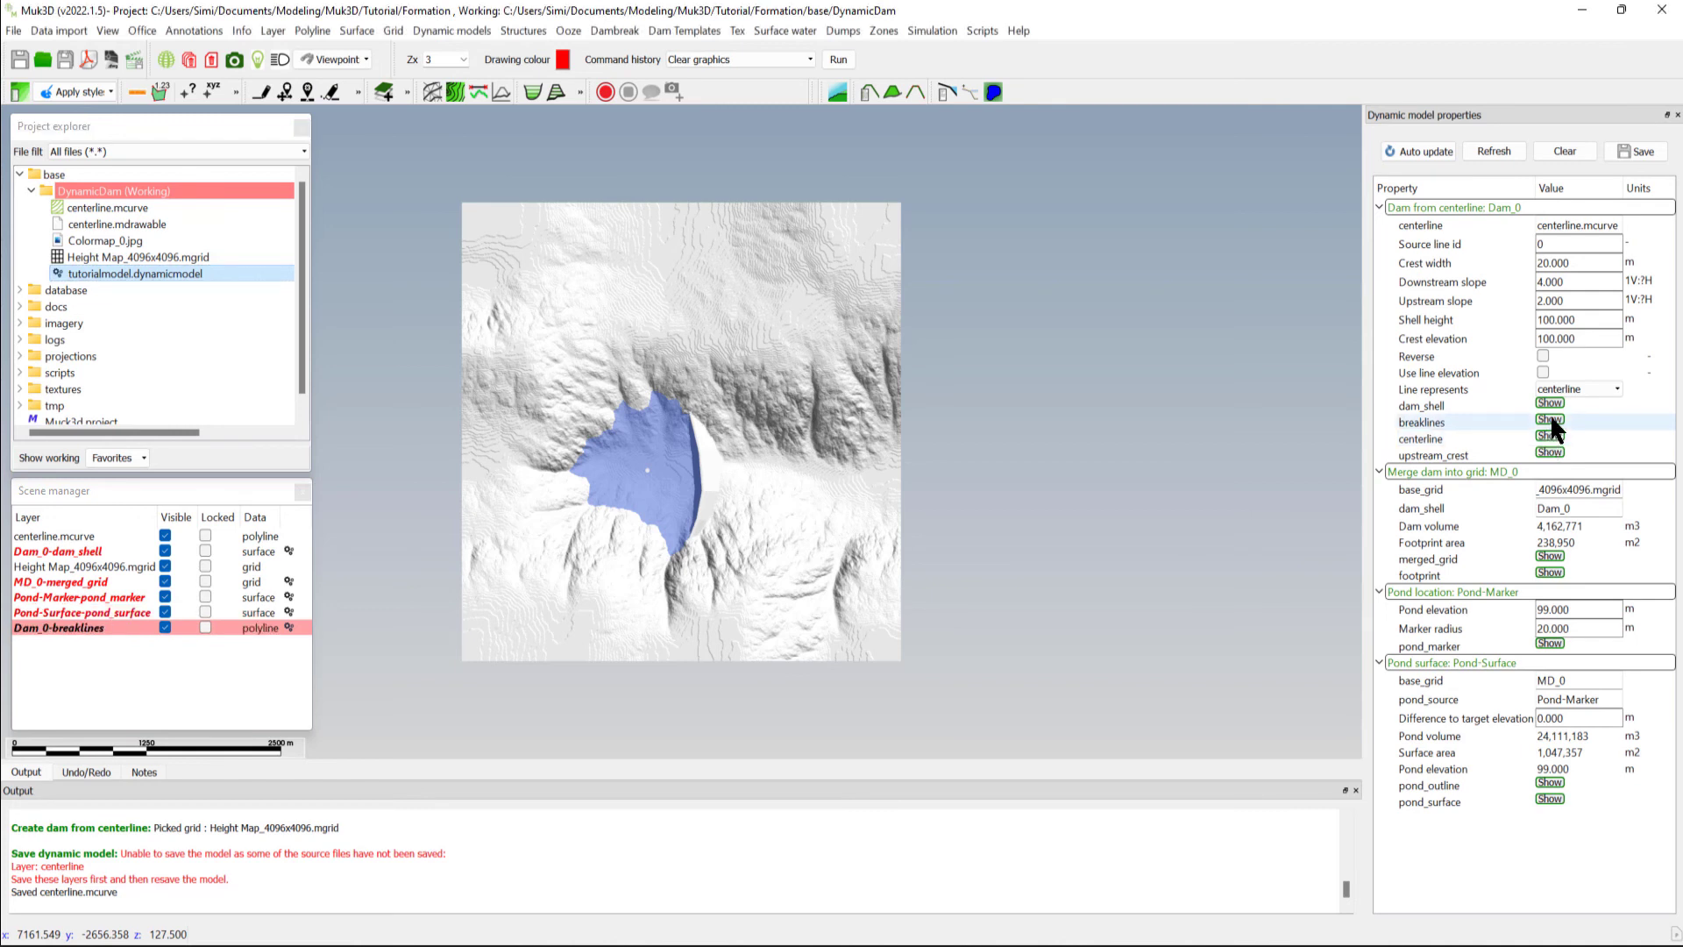
pyautogui.click(165, 614)
pyautogui.click(165, 597)
pyautogui.click(165, 566)
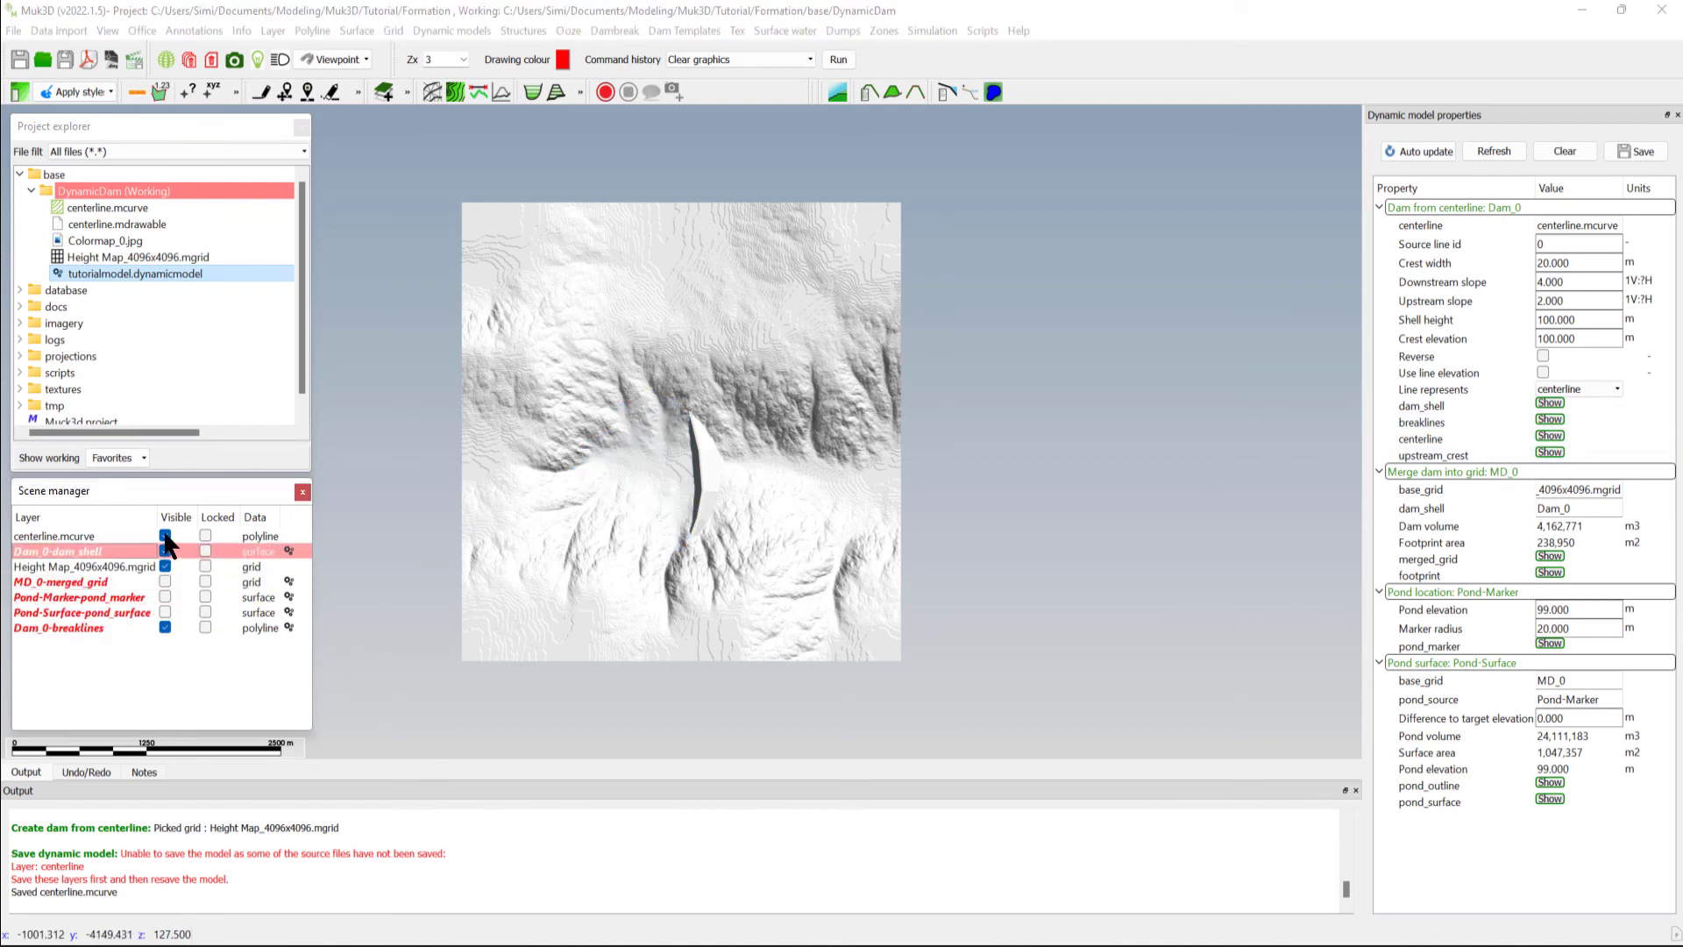
pyautogui.click(164, 568)
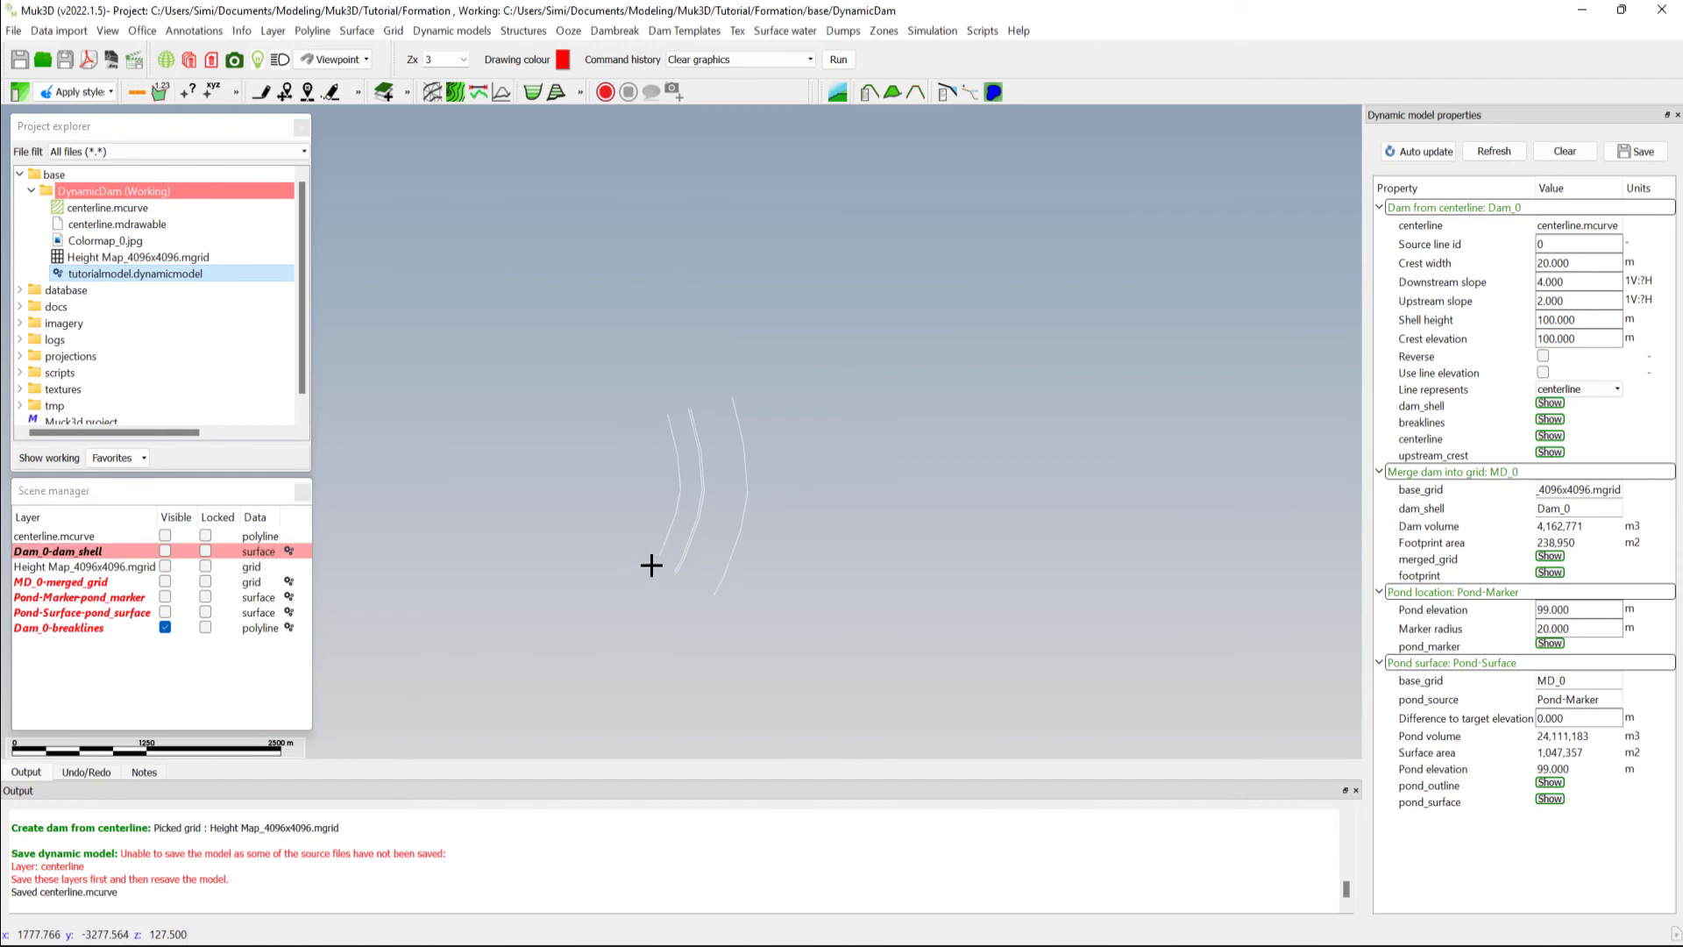
pyautogui.scroll(-2, 676, 434)
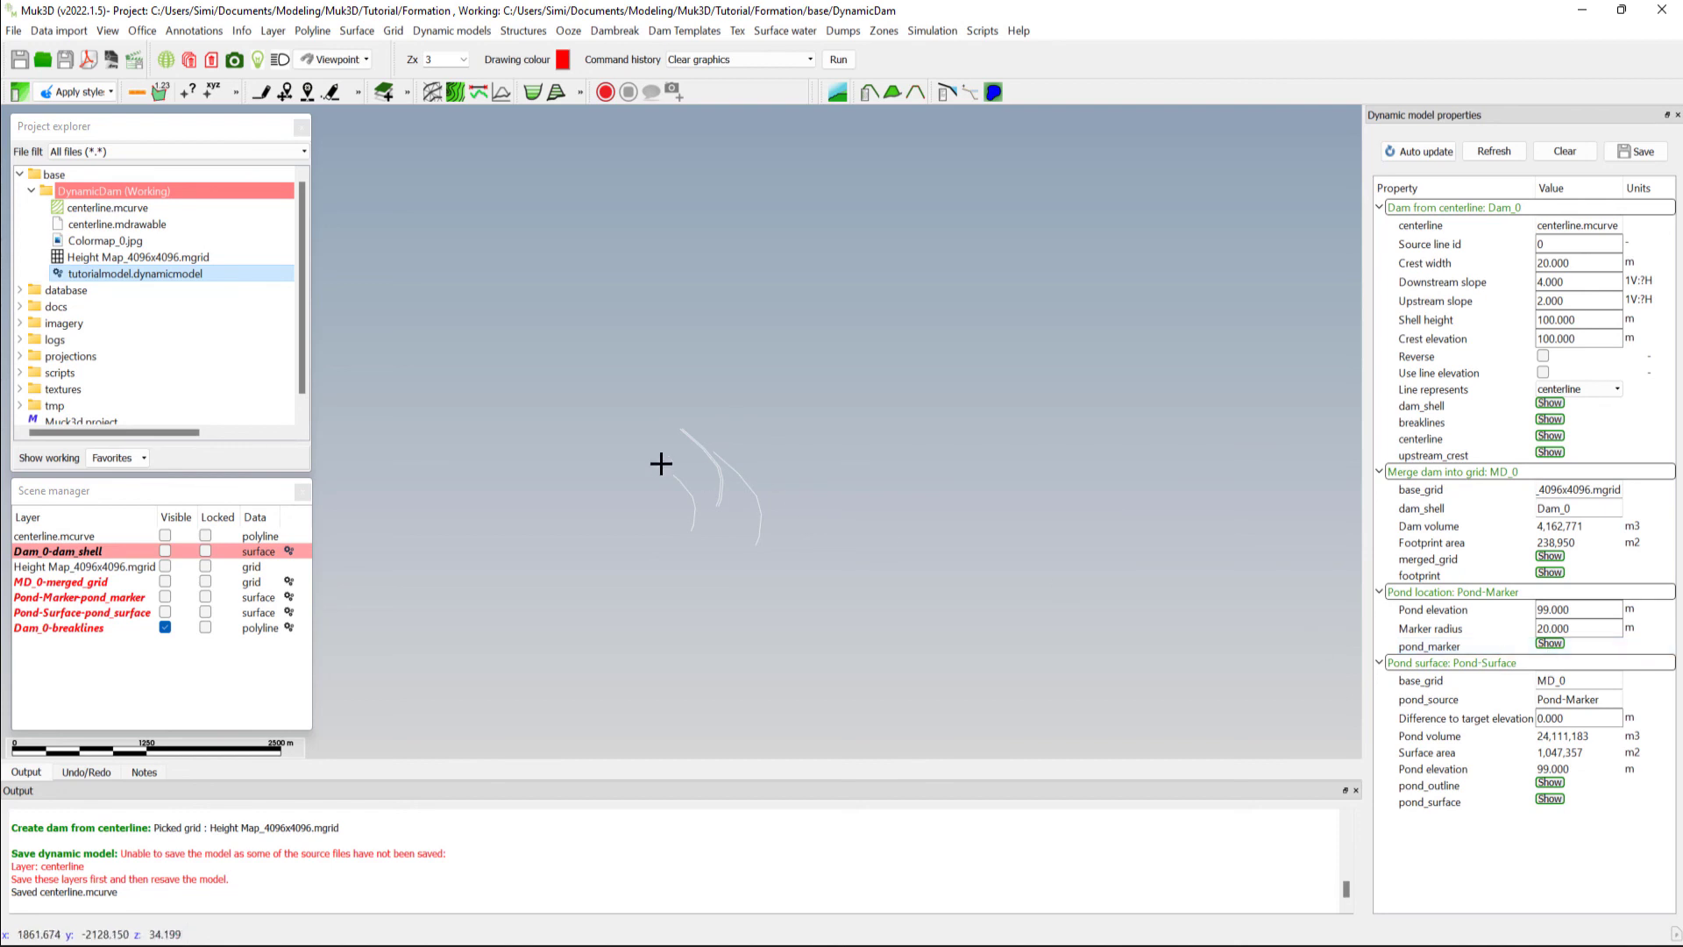
pyautogui.scroll(2, 732, 480)
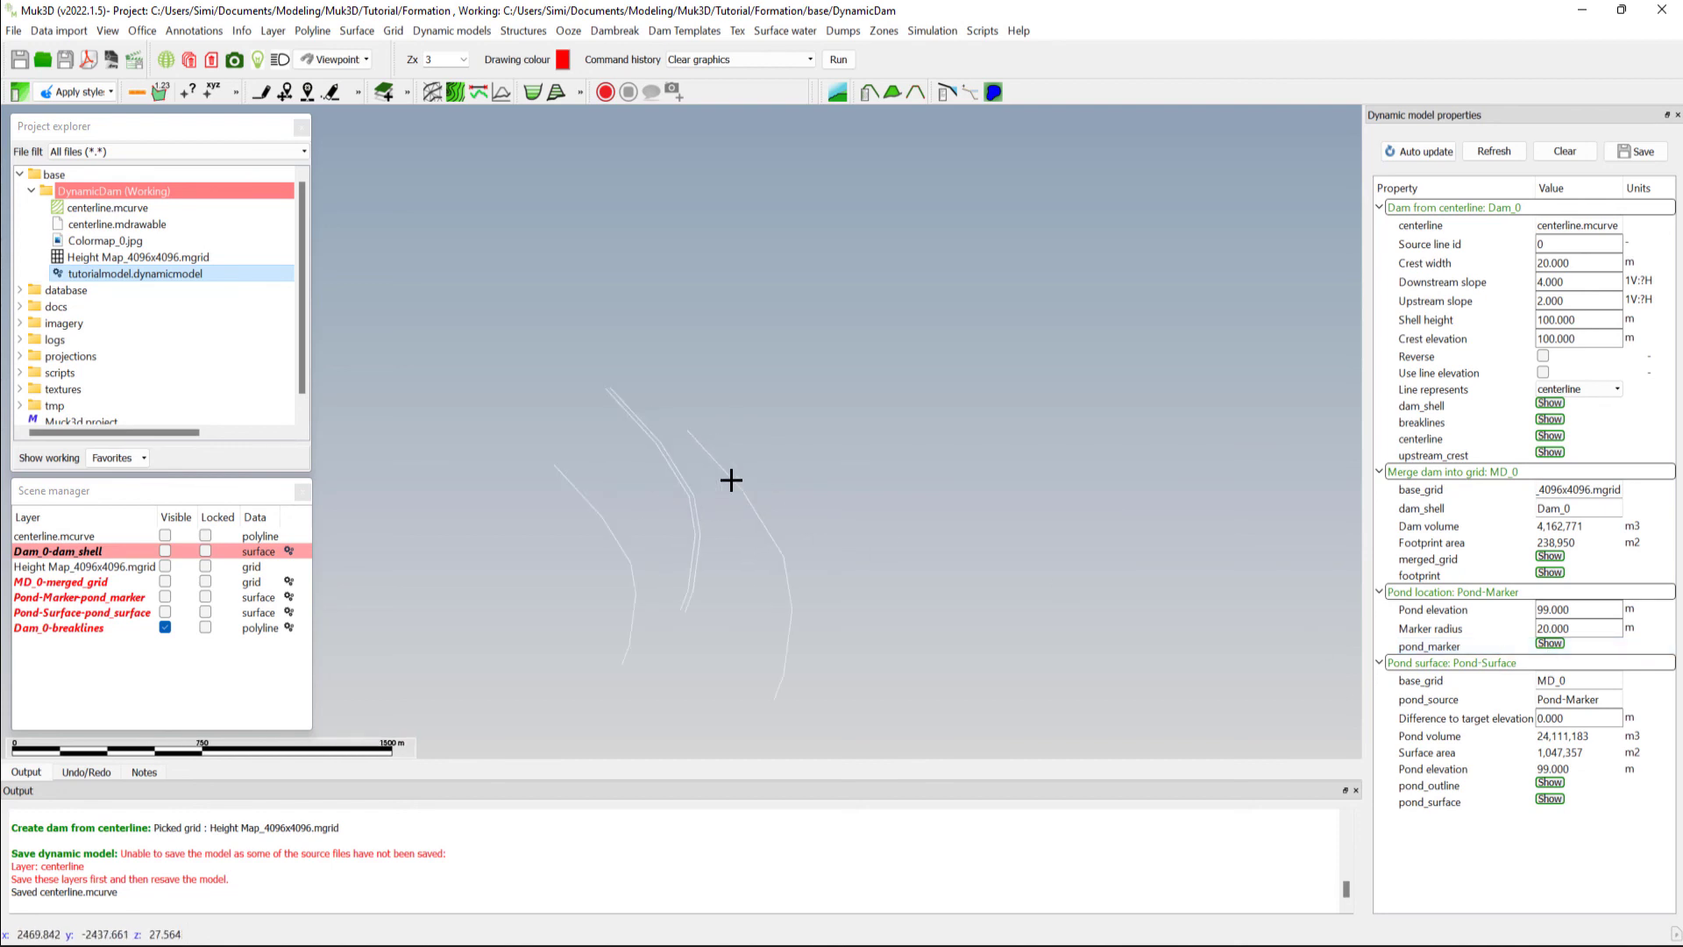
pyautogui.scroll(-2, 731, 479)
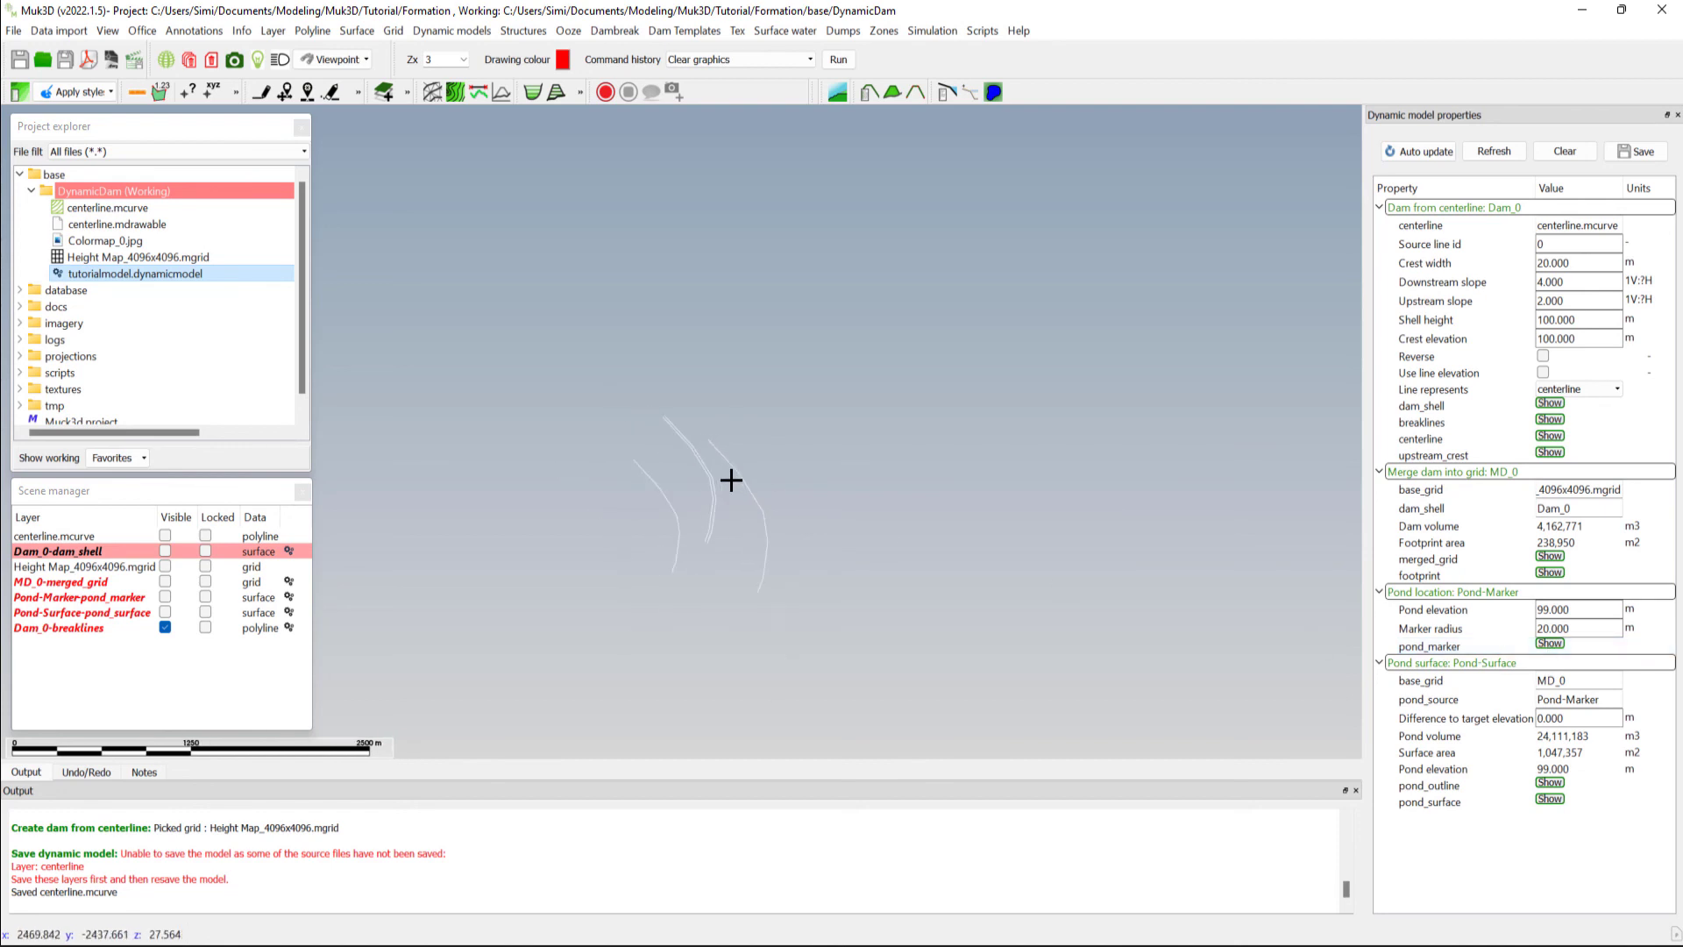